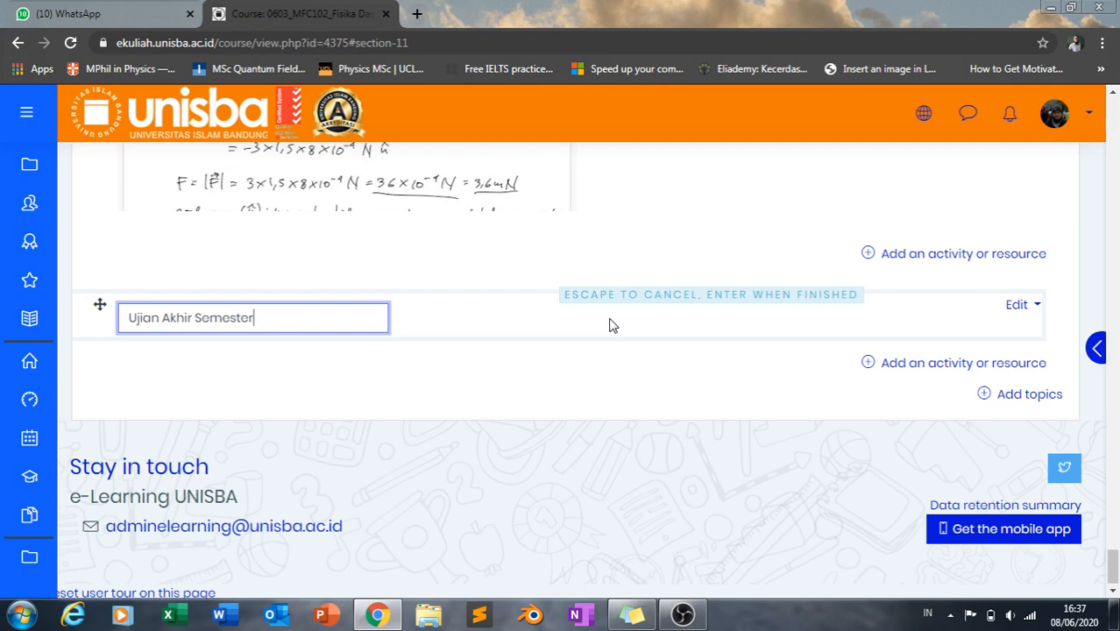
Step: Name the last course topic "Ujian Akhir Semester" and start adding an activity or resource to it
{"action": "key", "text": "Return"}
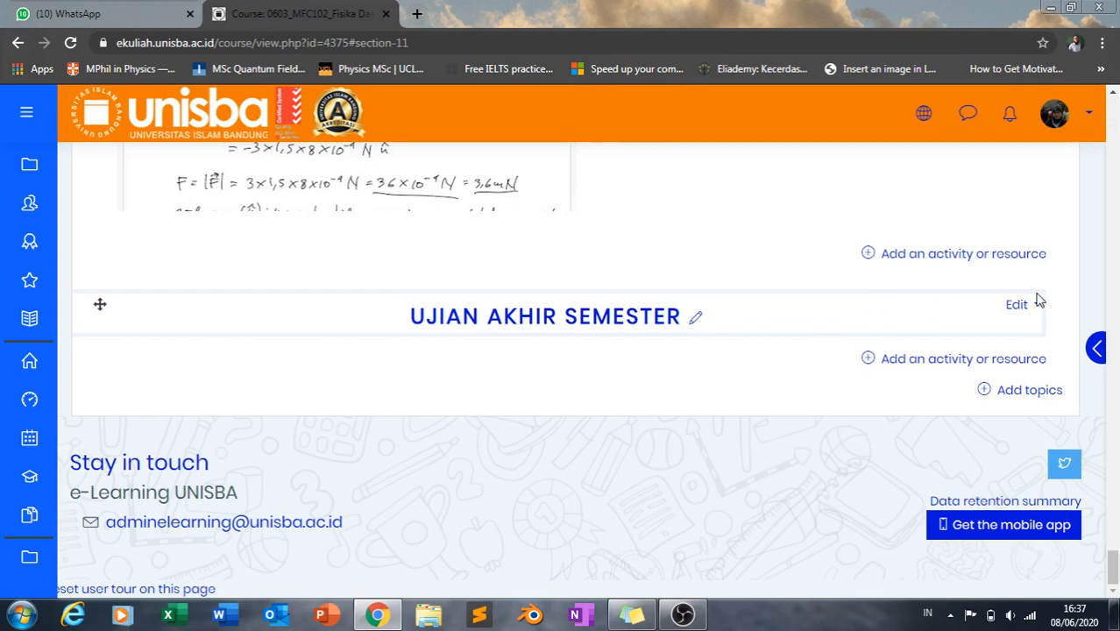
{"action": "left_click", "coordinate": [913, 360]}
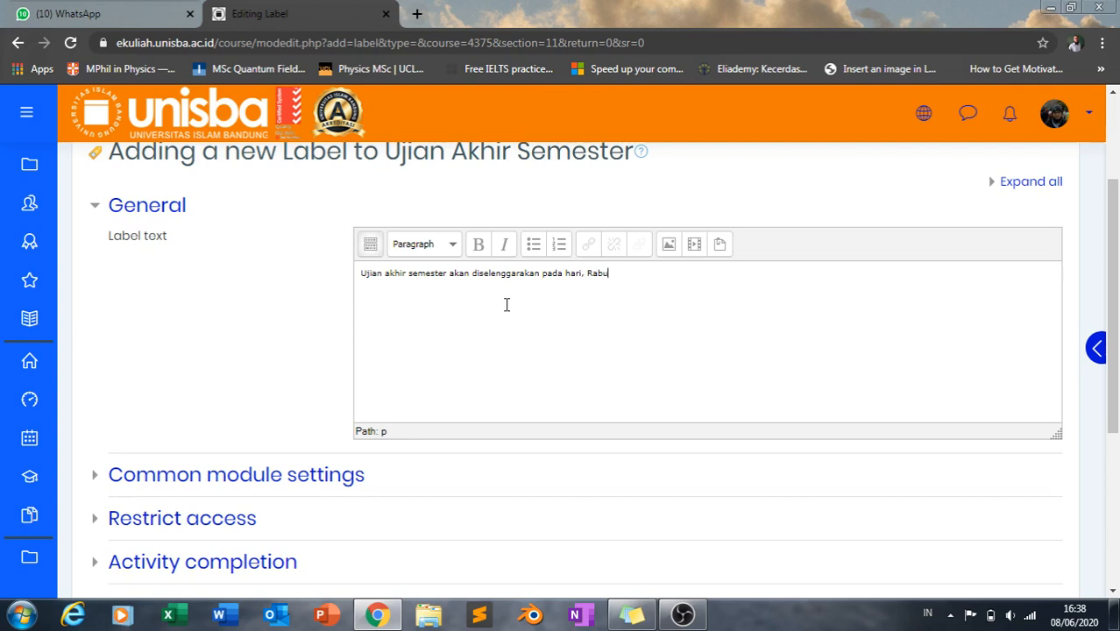
Step: Correct the label text's punctuation by removing the comma after "hari" and placing one after "Rabu"
{"action": "type", "text": ","}
{"action": "key", "text": "Left"}
{"action": "key", "text": "Left"}
{"action": "key", "text": "Left"}
{"action": "key", "text": "Left"}
{"action": "key", "text": "Left"}
{"action": "key", "text": "Left"}
{"action": "key", "text": "Left"}
{"action": "key", "text": "BackSpace"}
{"action": "key", "text": "Right"}
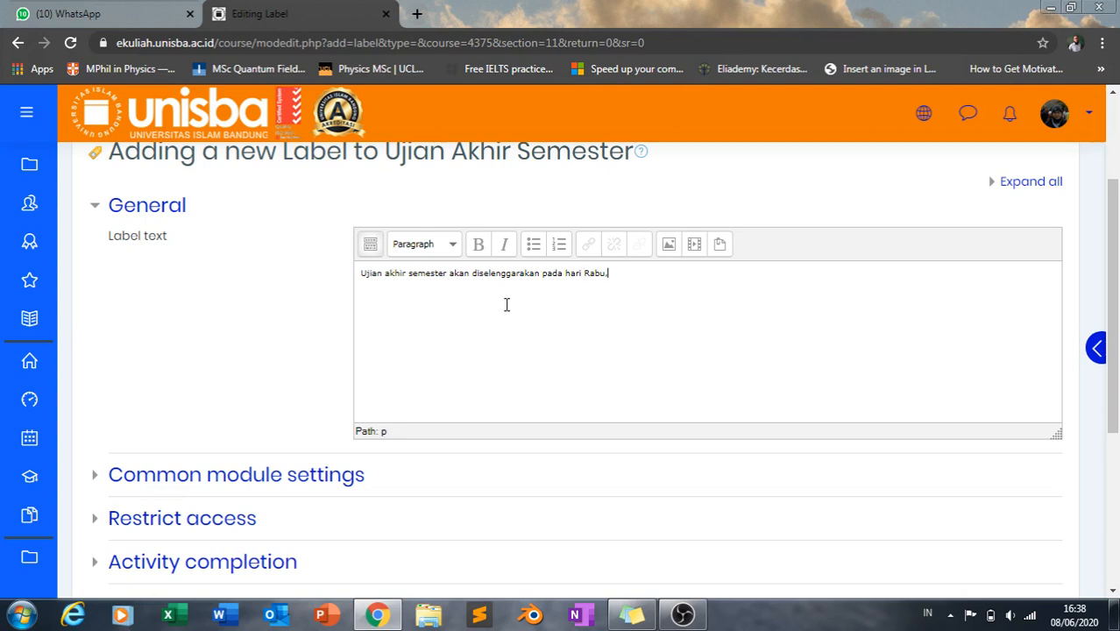
Step: Continue the label sentence with "10 Juni 2020, yang dimulai pada pukul 12:20 - 13:50 (90 menit)."
{"action": "type", "text": "10 Juni 2020, yang dimulai pada pukul 12:20 - 13:50 () "}
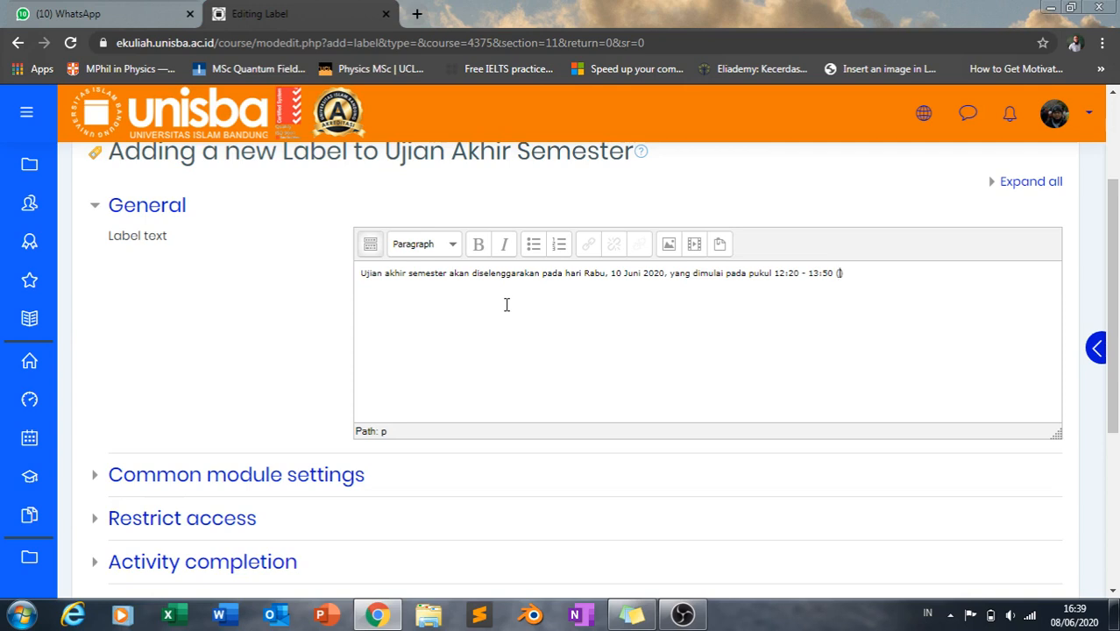
{"action": "type", "text": "90 menit"}
{"action": "key", "text": "End"}
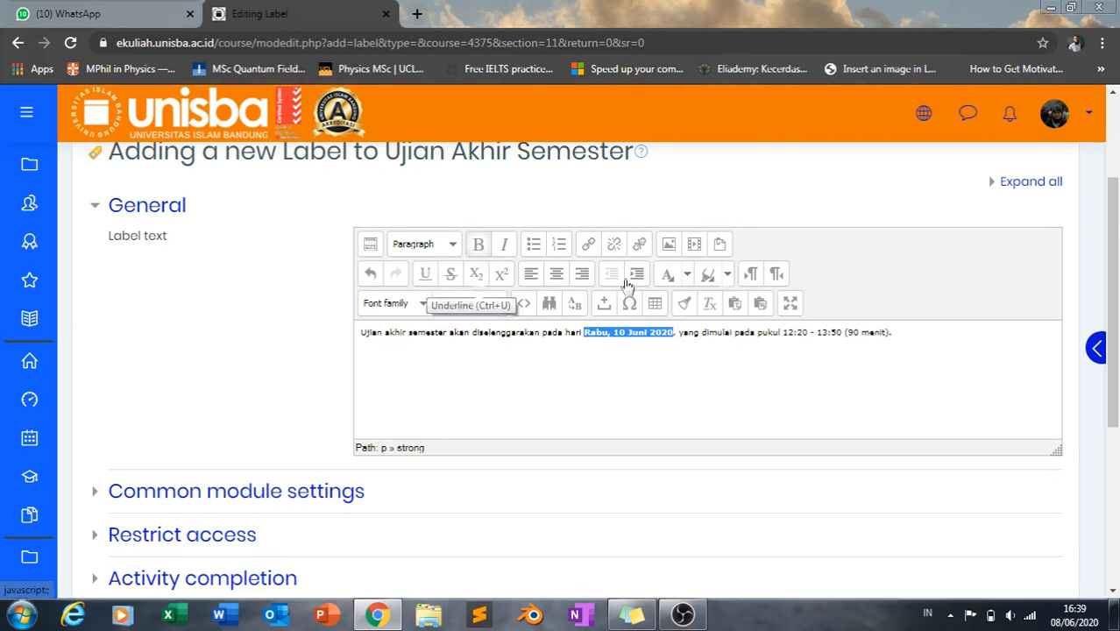
Step: Make the exam time "12:20 - 13:50 (90 menit)" bold in the label text
{"action": "left_click_drag", "start_coordinate": [783, 334], "coordinate": [890, 335]}
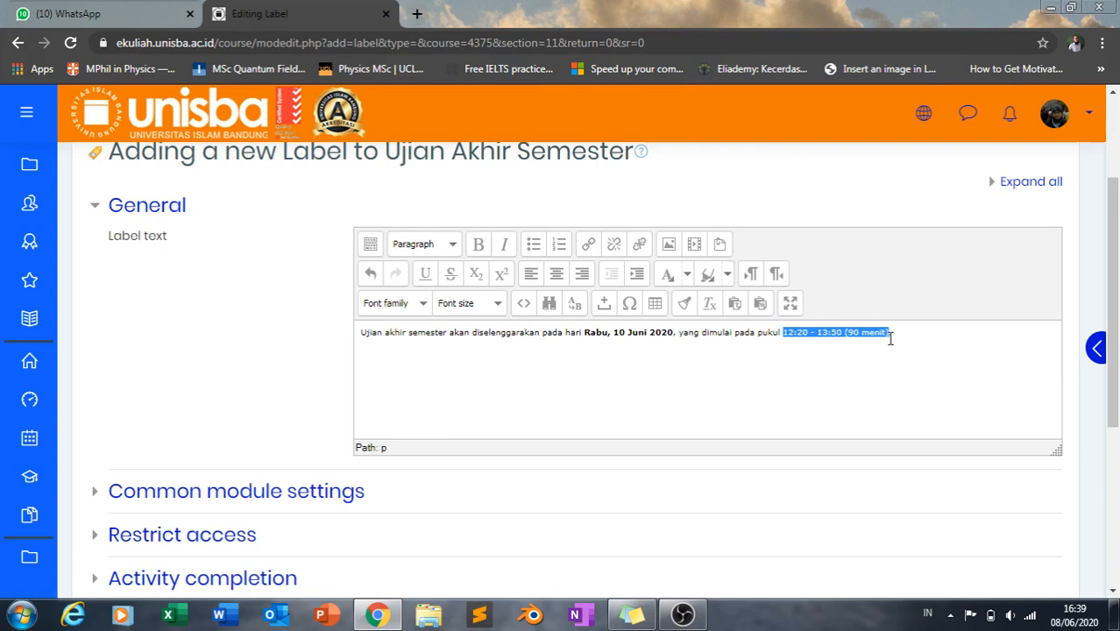
{"action": "left_click", "coordinate": [480, 246]}
{"action": "left_click", "coordinate": [574, 399]}
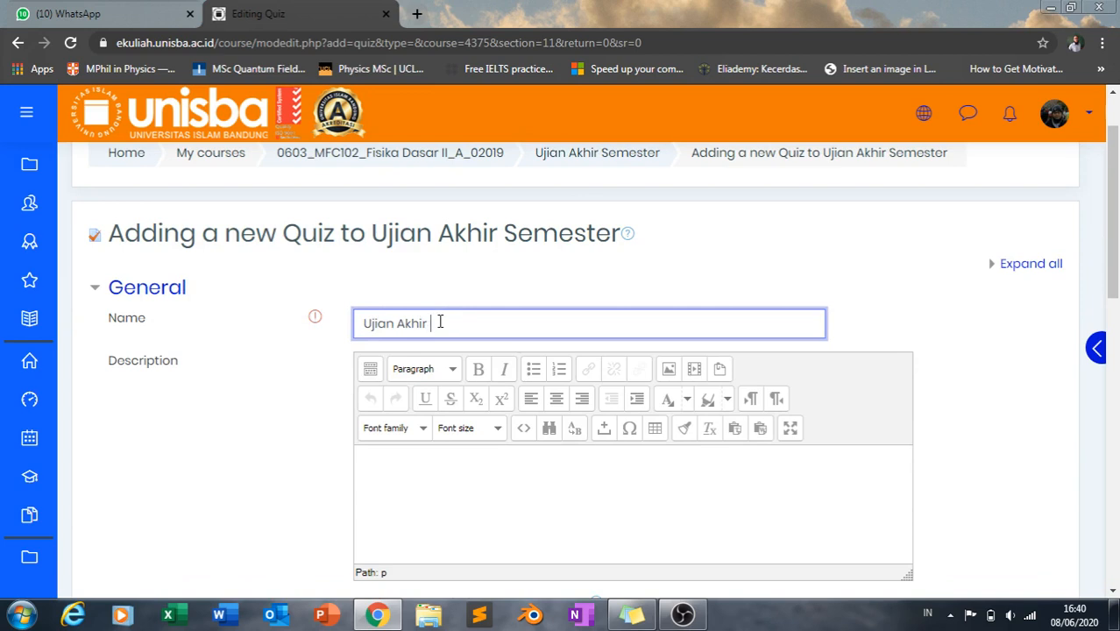
Step: Name the quiz "Ujian Akhir Semester" and add the description "ini keterangan tambahan.", displayed on the course page
{"action": "type", "text": "Semester"}
{"action": "left_click", "coordinate": [452, 487]}
{"action": "scroll", "coordinate": [423, 477], "scroll_direction": "down", "scroll_amount": 2}
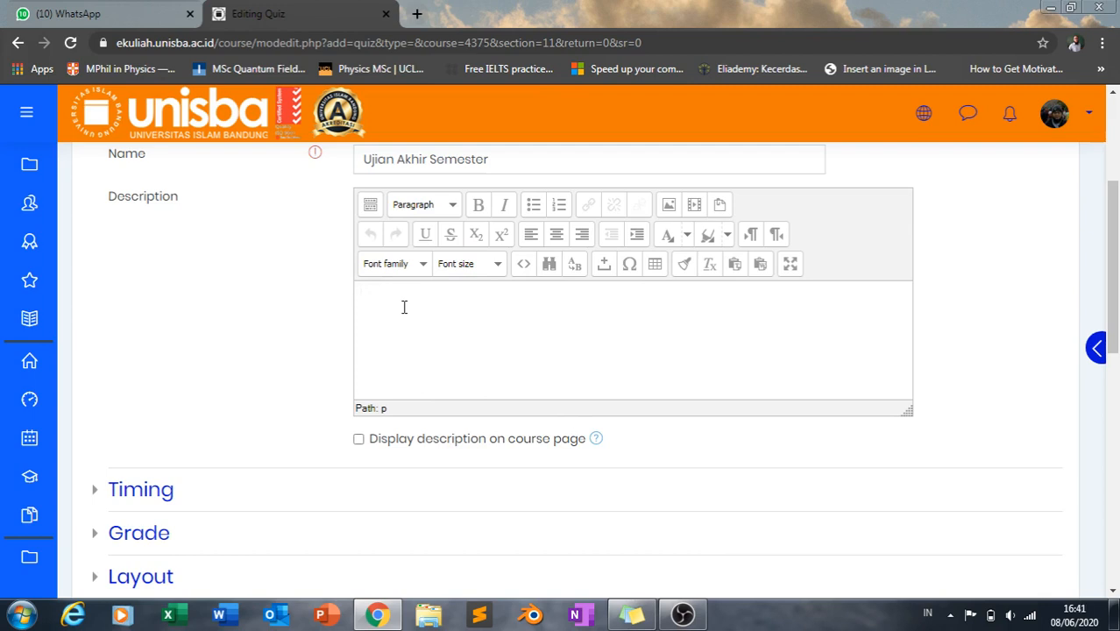
{"action": "type", "text": "ini keterangan tambahan."}
{"action": "left_click", "coordinate": [359, 439]}
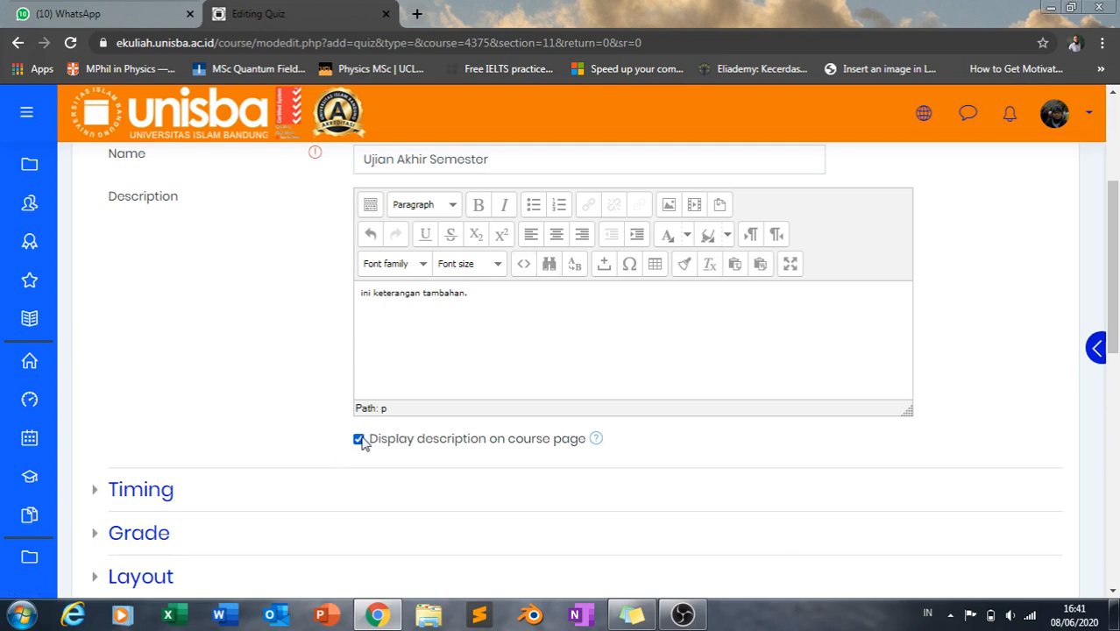
Step: Enable the quiz opening time and set it to 10 June 2020 at 12:20
{"action": "scroll", "coordinate": [363, 442], "scroll_direction": "down", "scroll_amount": 2}
{"action": "left_click", "coordinate": [141, 326]}
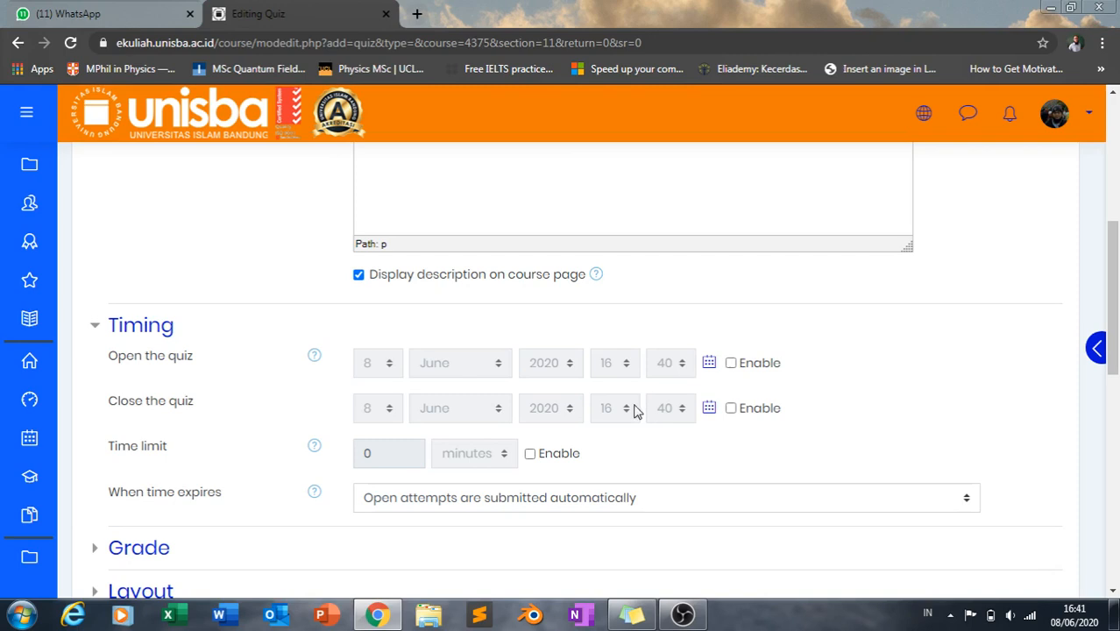
{"action": "left_click", "coordinate": [732, 365]}
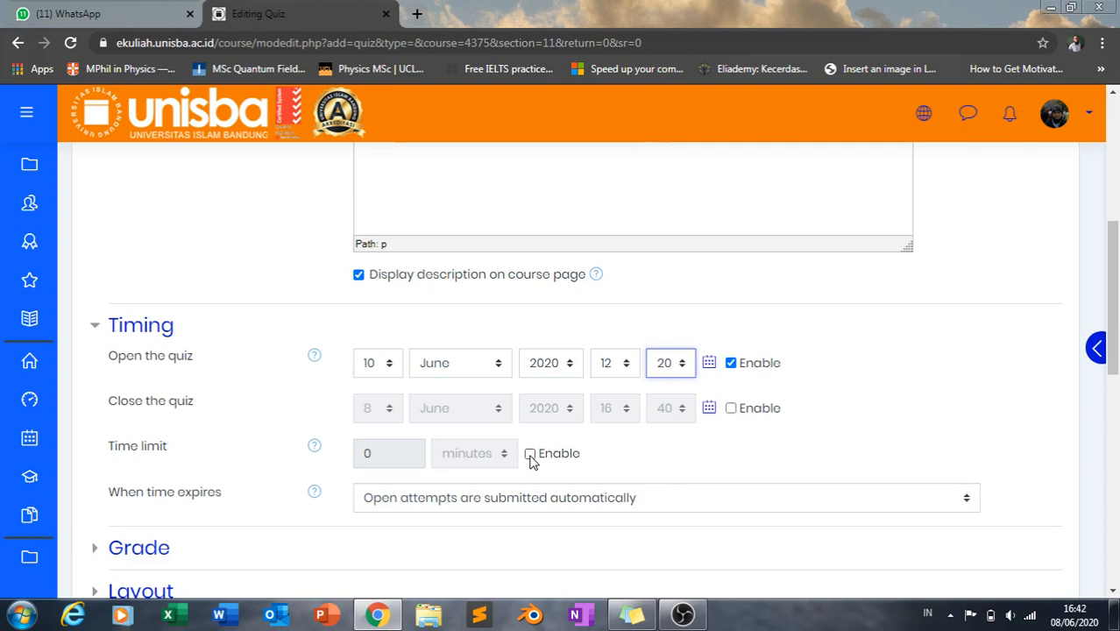
Step: Enable a quiz time limit of 90 minutes and read the help note for that setting
{"action": "left_click", "coordinate": [530, 454]}
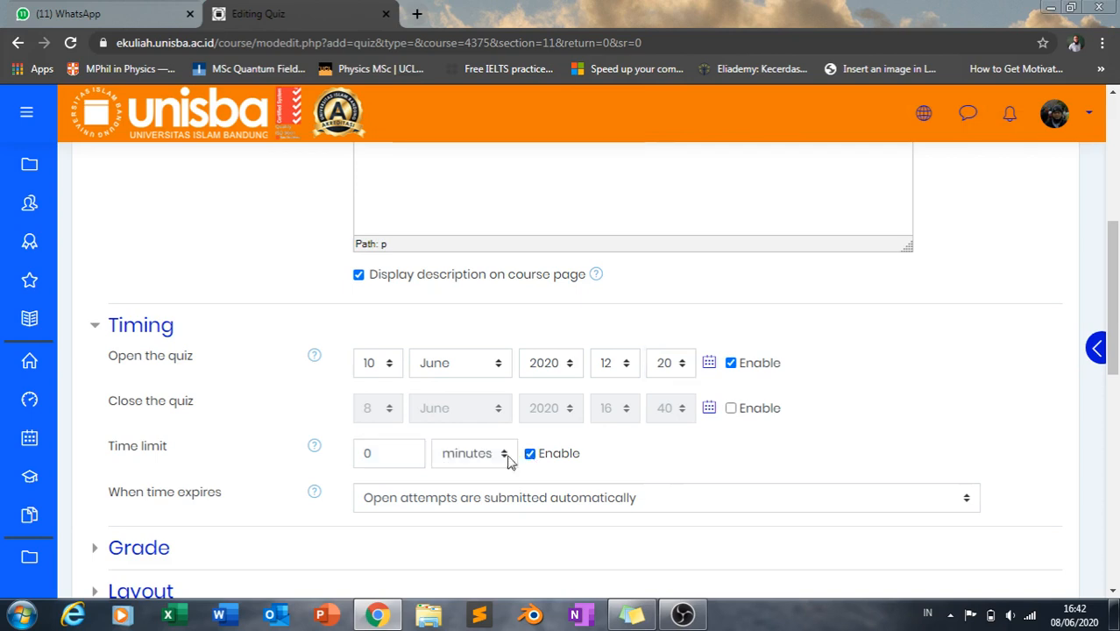
{"action": "left_click", "coordinate": [380, 453]}
{"action": "key", "text": "BackSpace"}
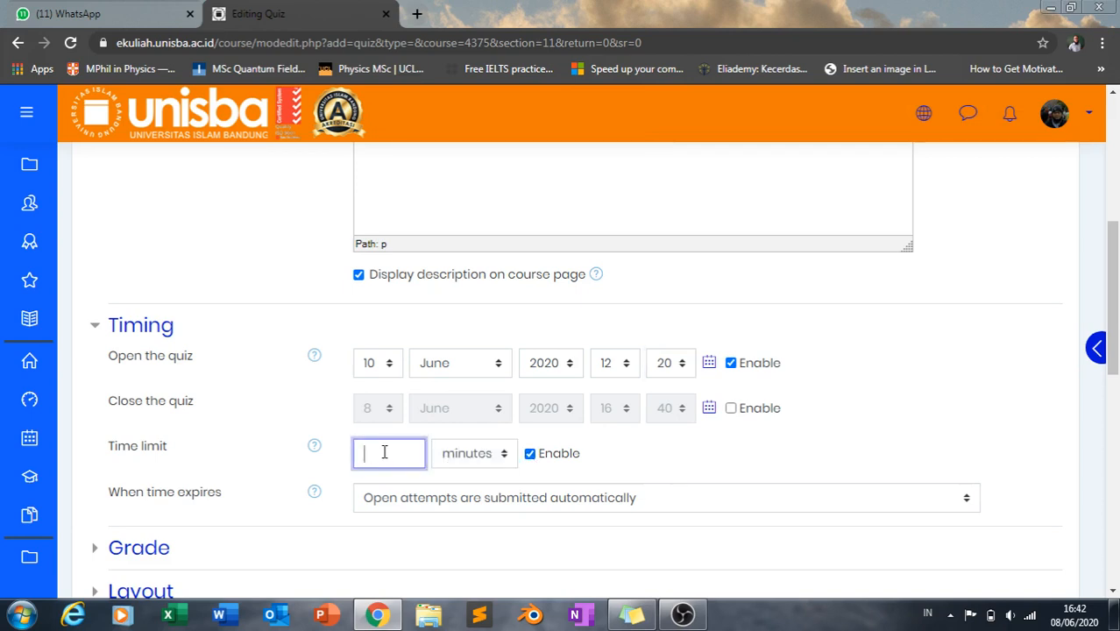
{"action": "type", "text": "90"}
{"action": "left_click", "coordinate": [279, 410]}
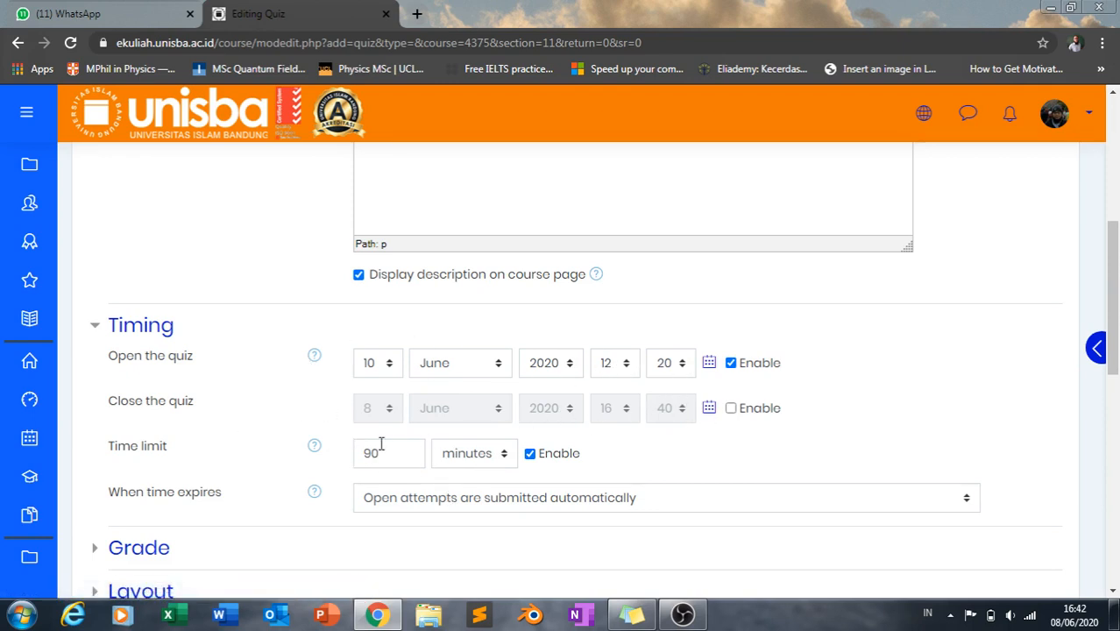
{"action": "left_click", "coordinate": [314, 446]}
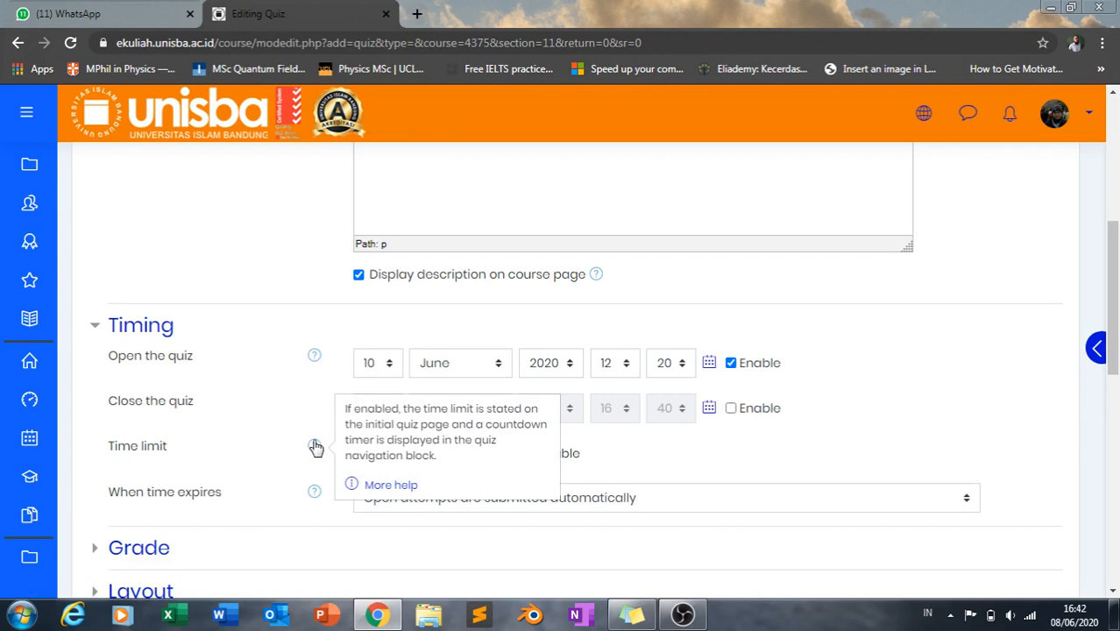
{"action": "left_click", "coordinate": [305, 403]}
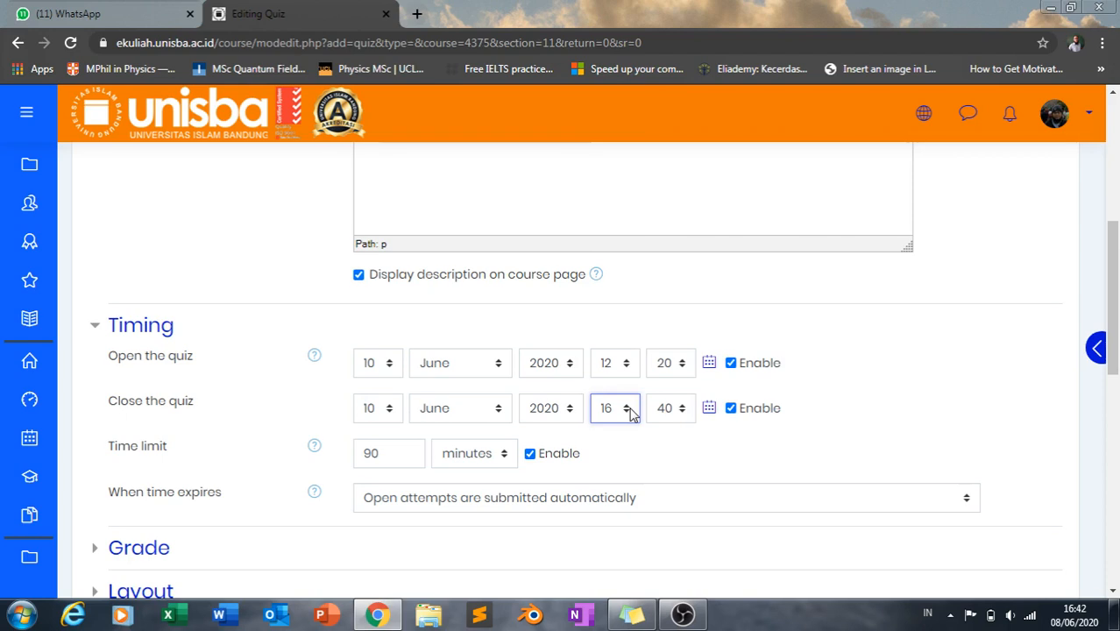
Step: Set the quiz closing time to 13:50 on 10 June 2020
{"action": "left_click", "coordinate": [632, 413]}
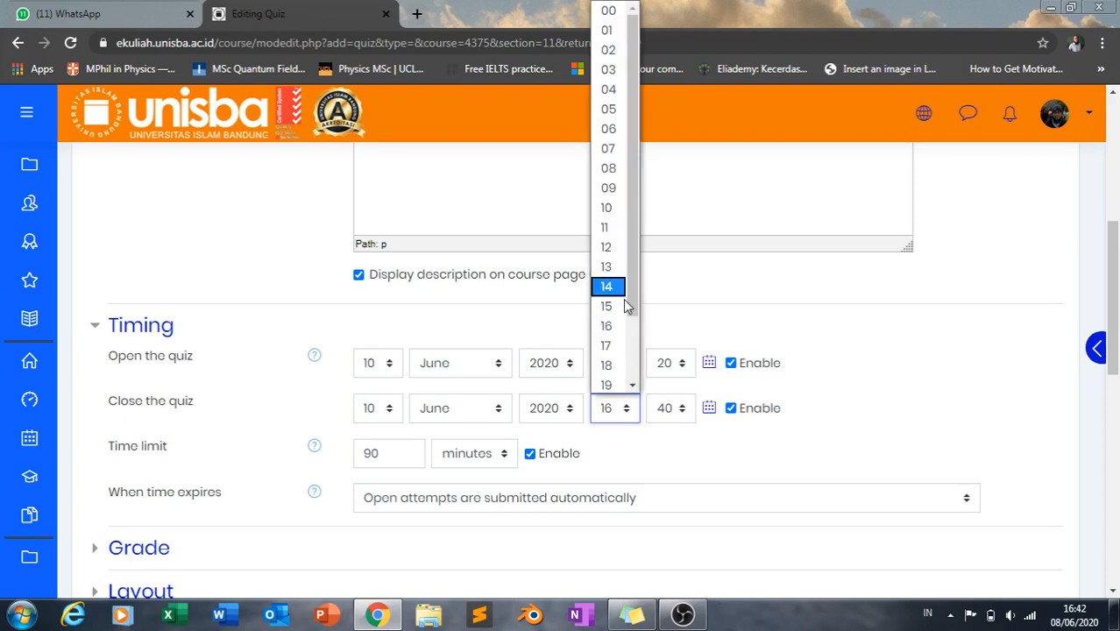
{"action": "left_click", "coordinate": [603, 263]}
{"action": "left_click", "coordinate": [688, 410]}
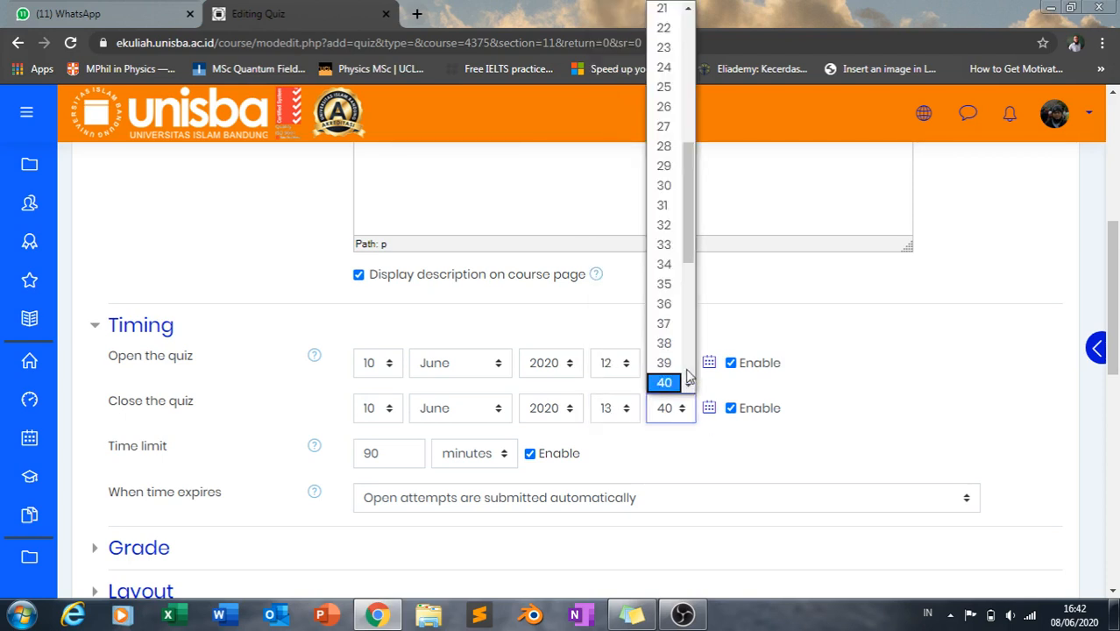
{"action": "left_click", "coordinate": [689, 389]}
{"action": "left_click", "coordinate": [688, 386]}
{"action": "left_click", "coordinate": [688, 385]}
{"action": "left_click", "coordinate": [688, 385]}
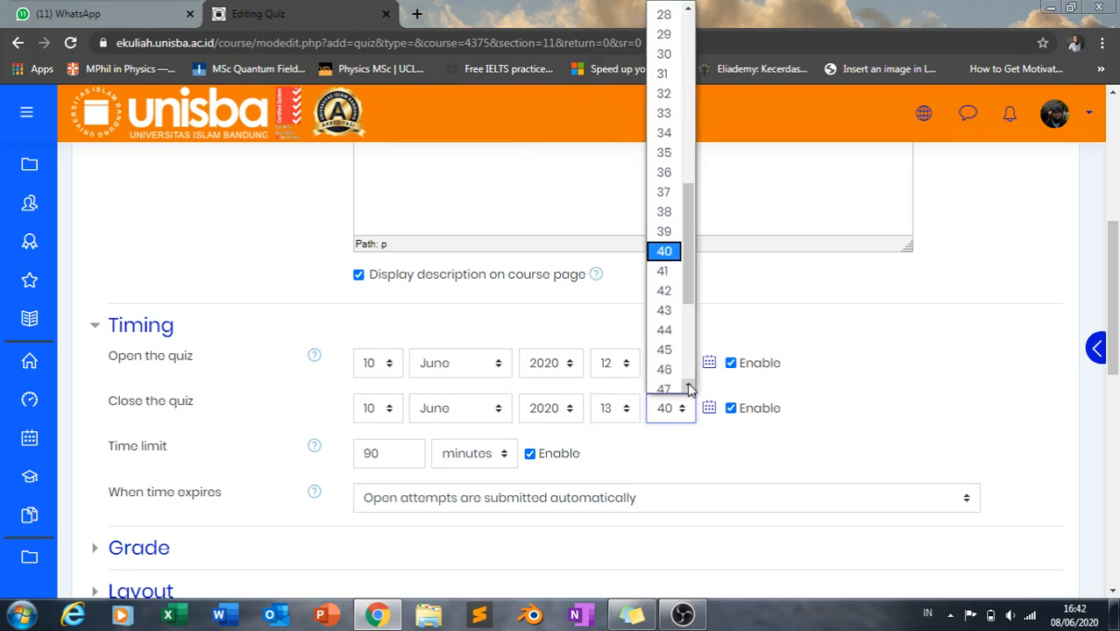
{"action": "left_click", "coordinate": [687, 386]}
{"action": "left_click", "coordinate": [688, 386]}
{"action": "left_click", "coordinate": [671, 383]}
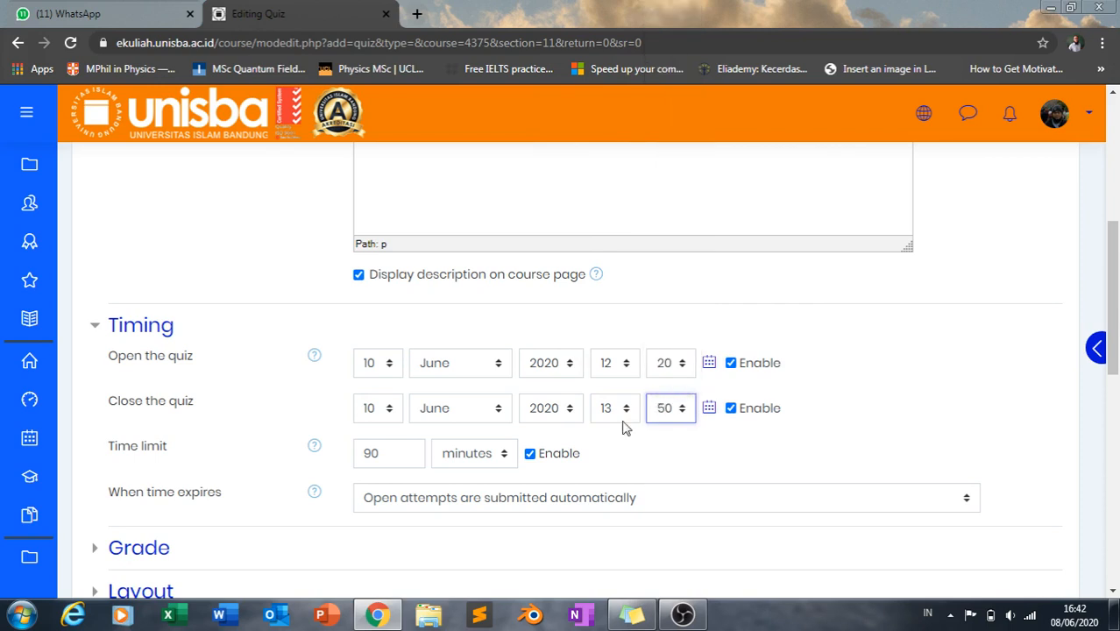
Step: Recheck the time limit help and choose "Open attempts are submitted automatically" for when time expires
{"action": "left_click", "coordinate": [314, 445]}
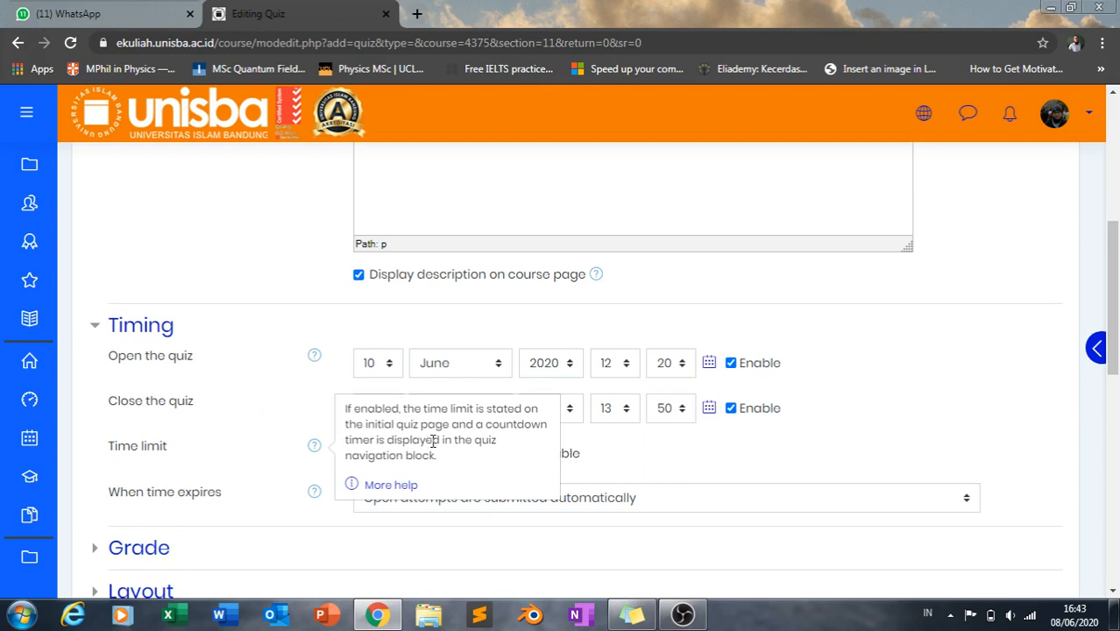
{"action": "left_click", "coordinate": [701, 458]}
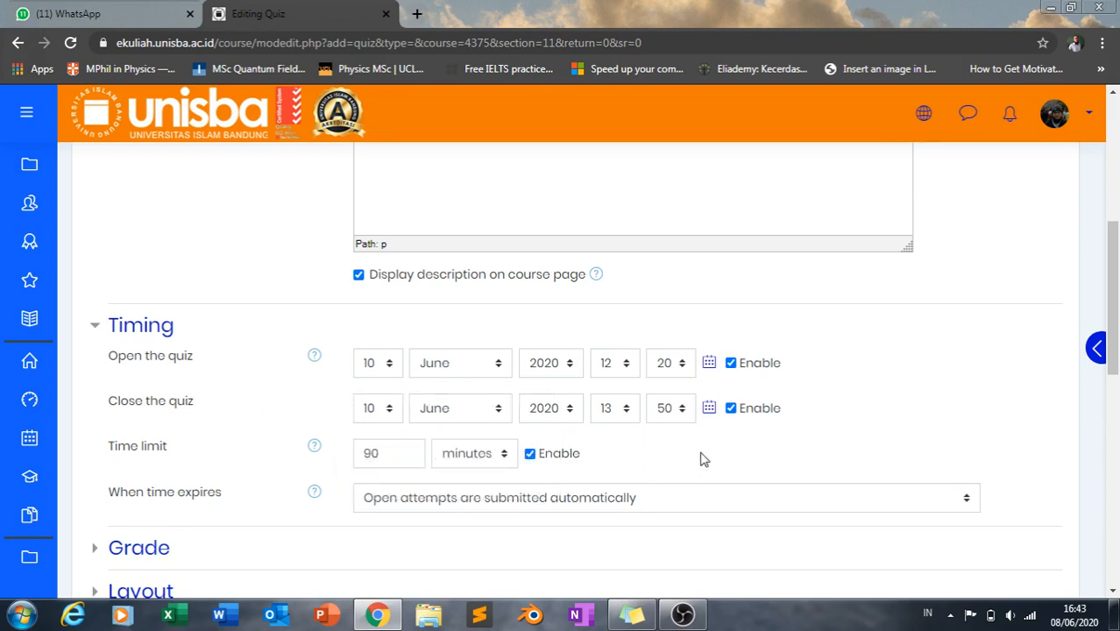
{"action": "scroll", "coordinate": [700, 459], "scroll_direction": "down", "scroll_amount": 2}
{"action": "left_click", "coordinate": [810, 336]}
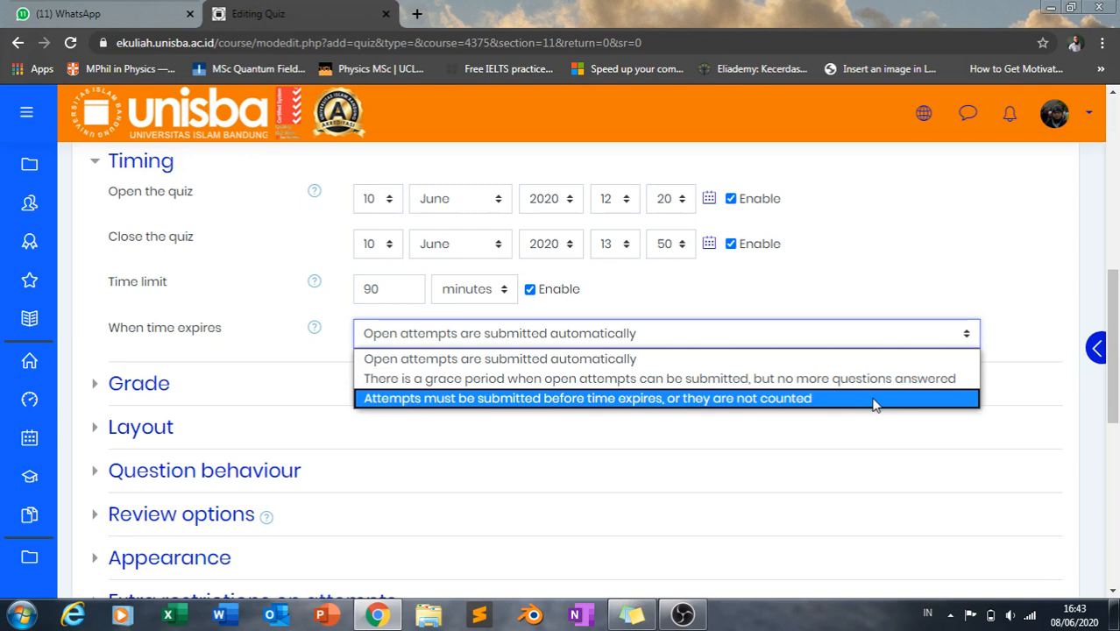
{"action": "left_click", "coordinate": [783, 366]}
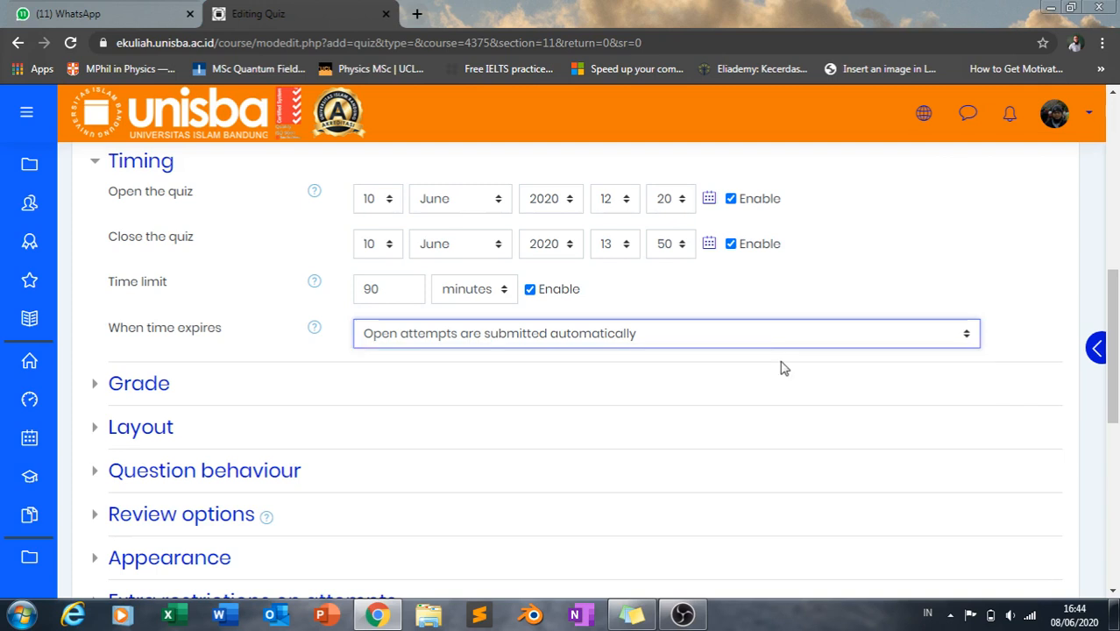
Step: Review the quiz's grade category choices and limit the attempts allowed to 1
{"action": "left_click", "coordinate": [96, 388]}
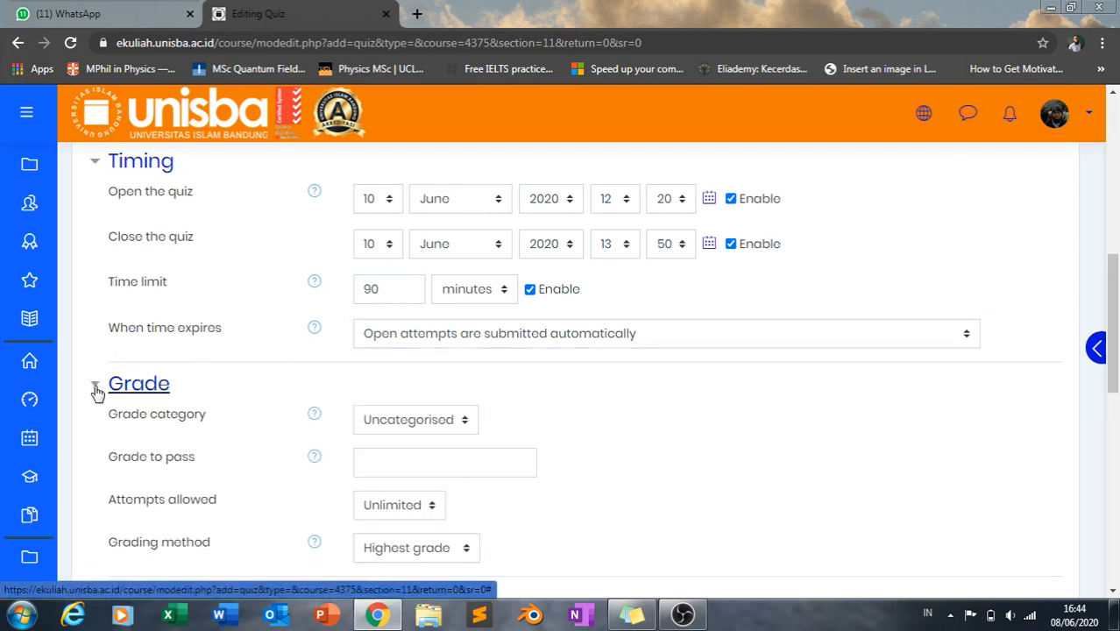
{"action": "scroll", "coordinate": [96, 391], "scroll_direction": "down", "scroll_amount": 1}
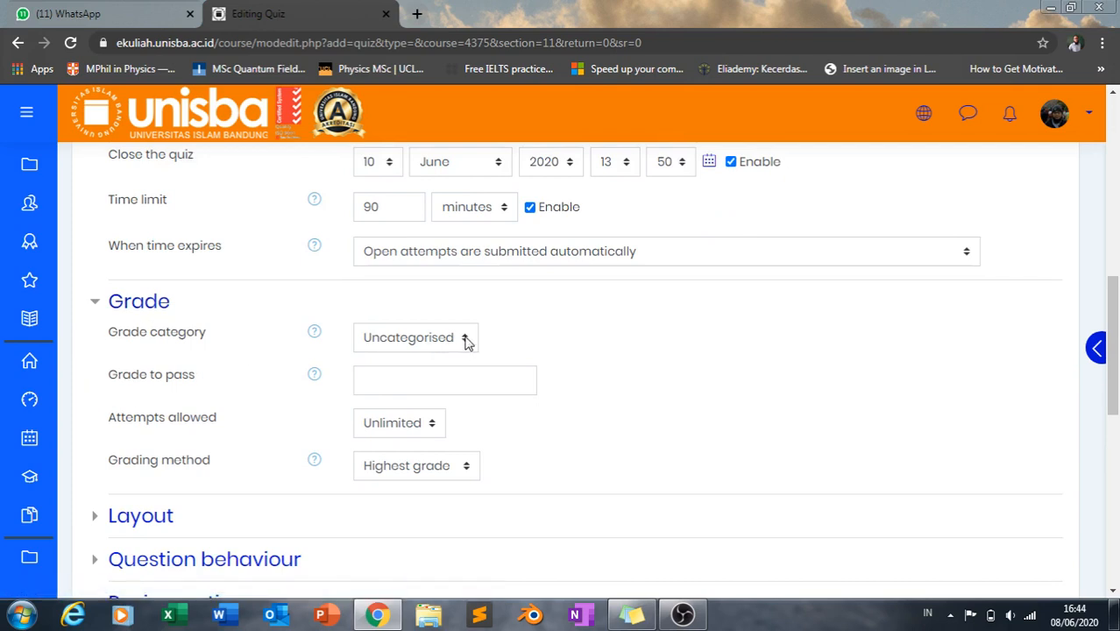
{"action": "left_click", "coordinate": [465, 341]}
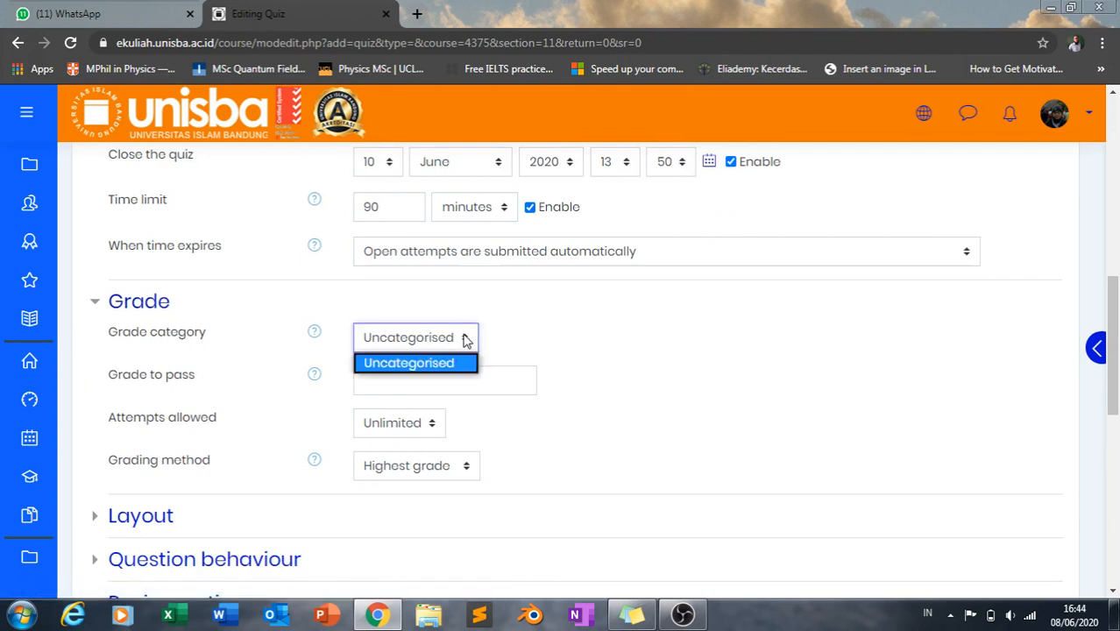
{"action": "left_click", "coordinate": [465, 340]}
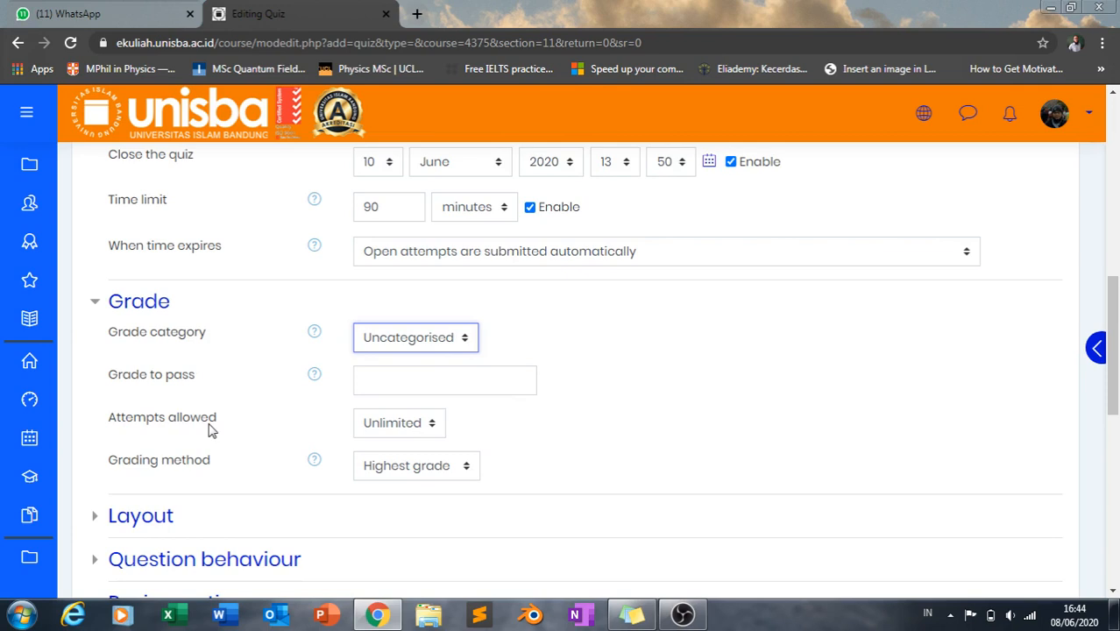
{"action": "left_click", "coordinate": [432, 424]}
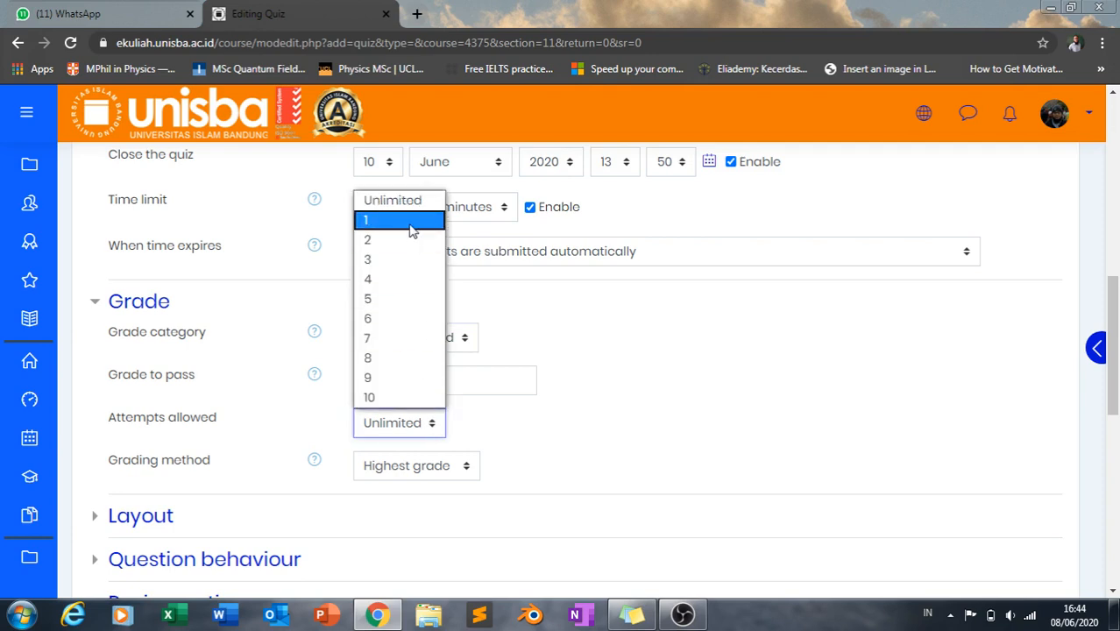
{"action": "left_click", "coordinate": [412, 229]}
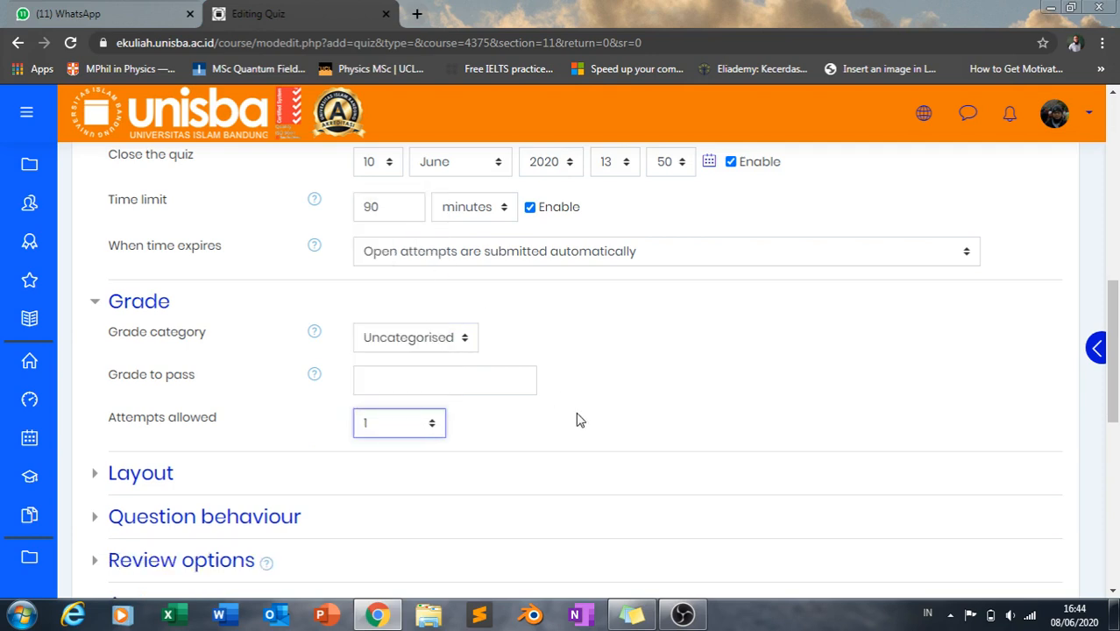
Step: Read the help for the quiz's Grade to pass setting and leave its value blank
{"action": "left_click", "coordinate": [384, 382]}
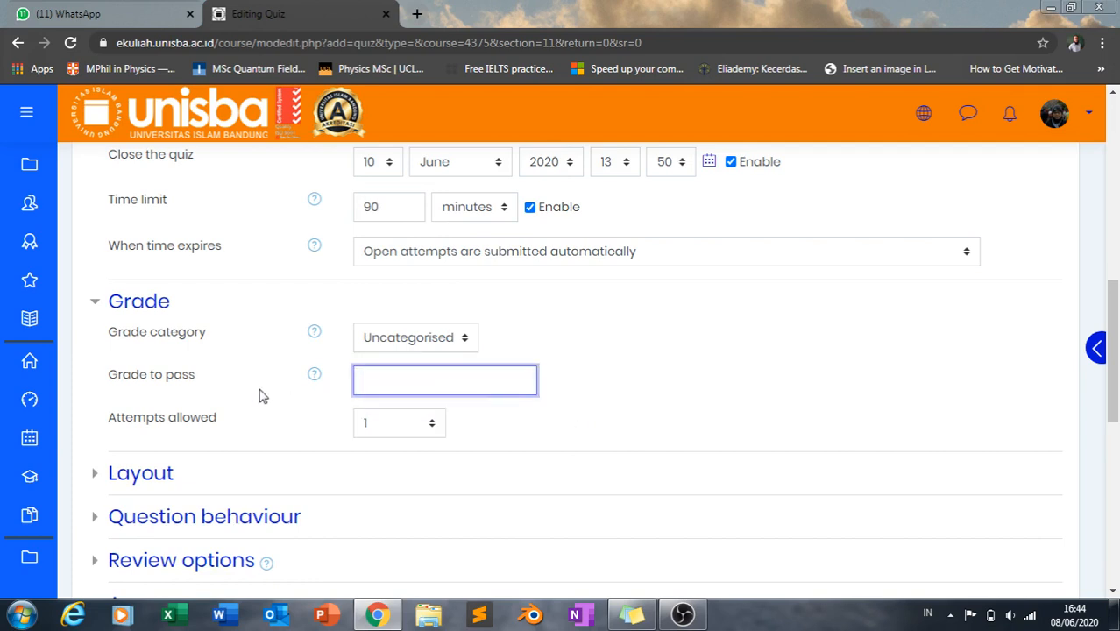
{"action": "left_click", "coordinate": [315, 375]}
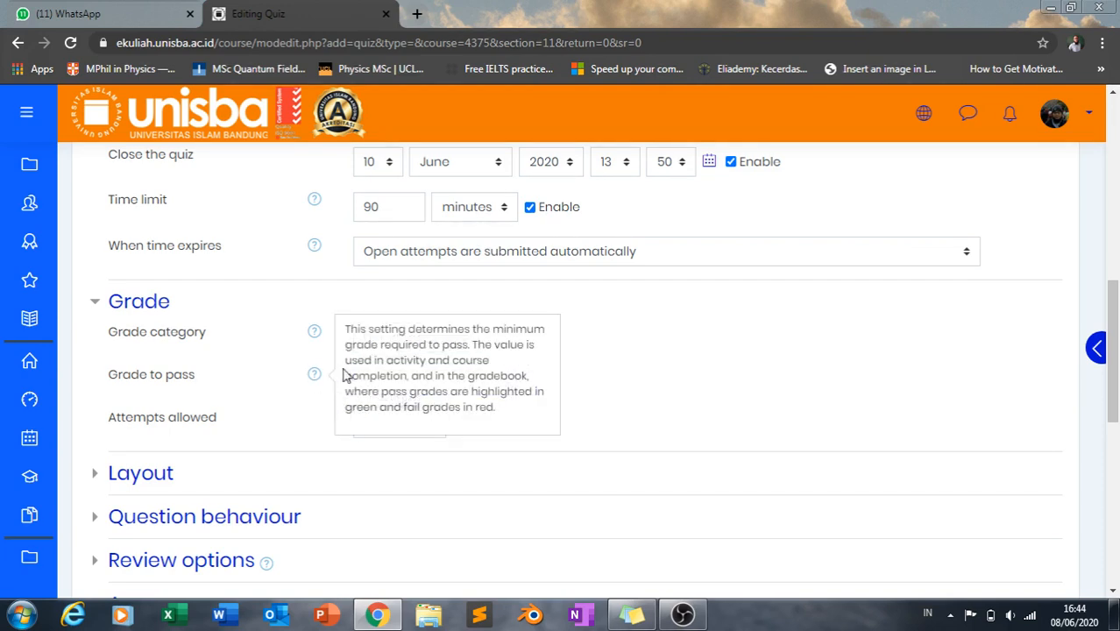
{"action": "left_click", "coordinate": [650, 349]}
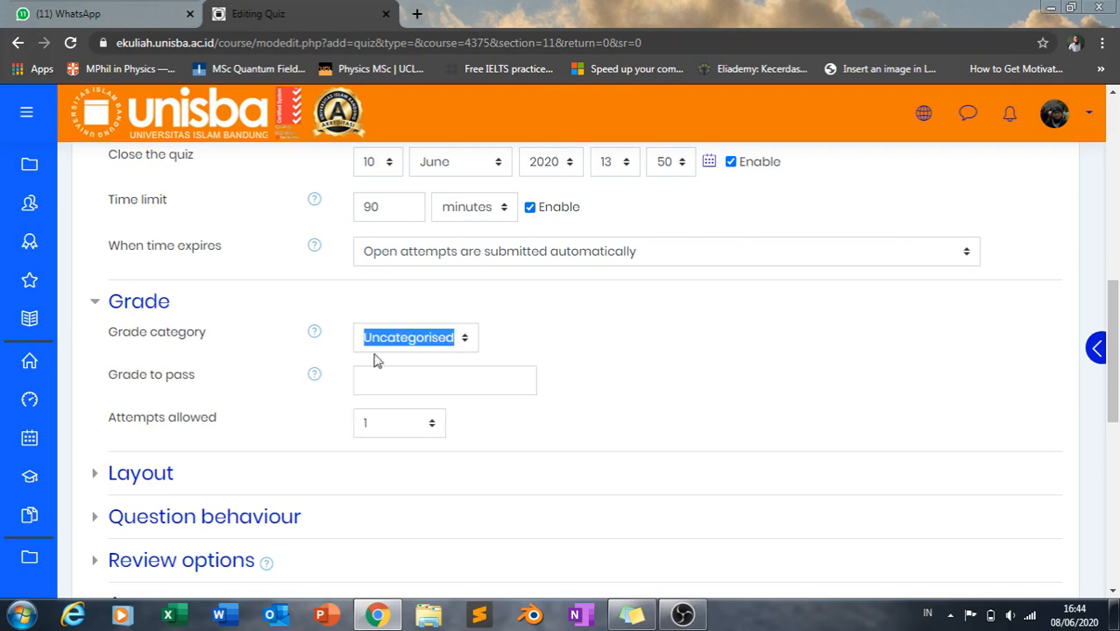
{"action": "left_click", "coordinate": [383, 375]}
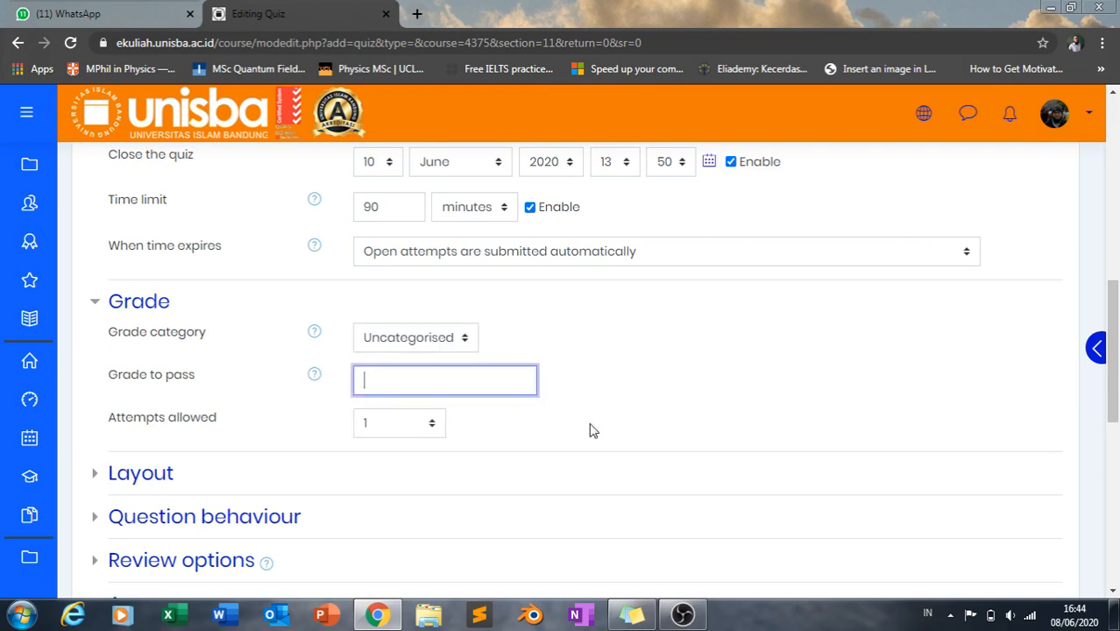
{"action": "left_click", "coordinate": [656, 396]}
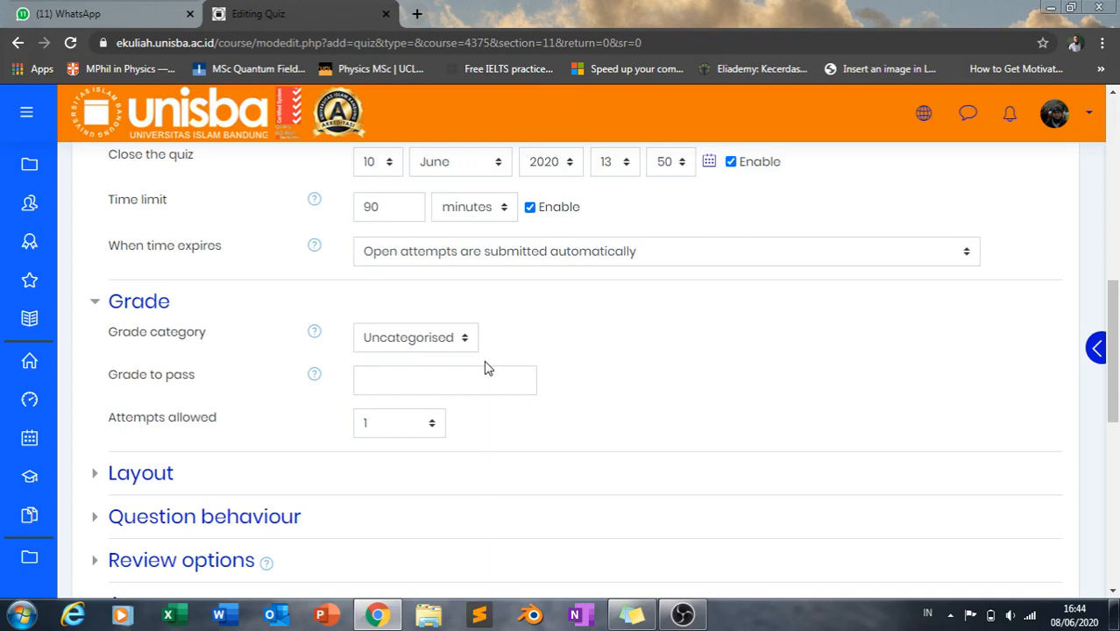
Step: In the quiz's Layout settings, try a new page every 2 questions, but settle on "Never, all questions on one page"
{"action": "scroll", "coordinate": [109, 390], "scroll_direction": "down", "scroll_amount": 4}
{"action": "scroll", "coordinate": [110, 394], "scroll_direction": "up", "scroll_amount": 5}
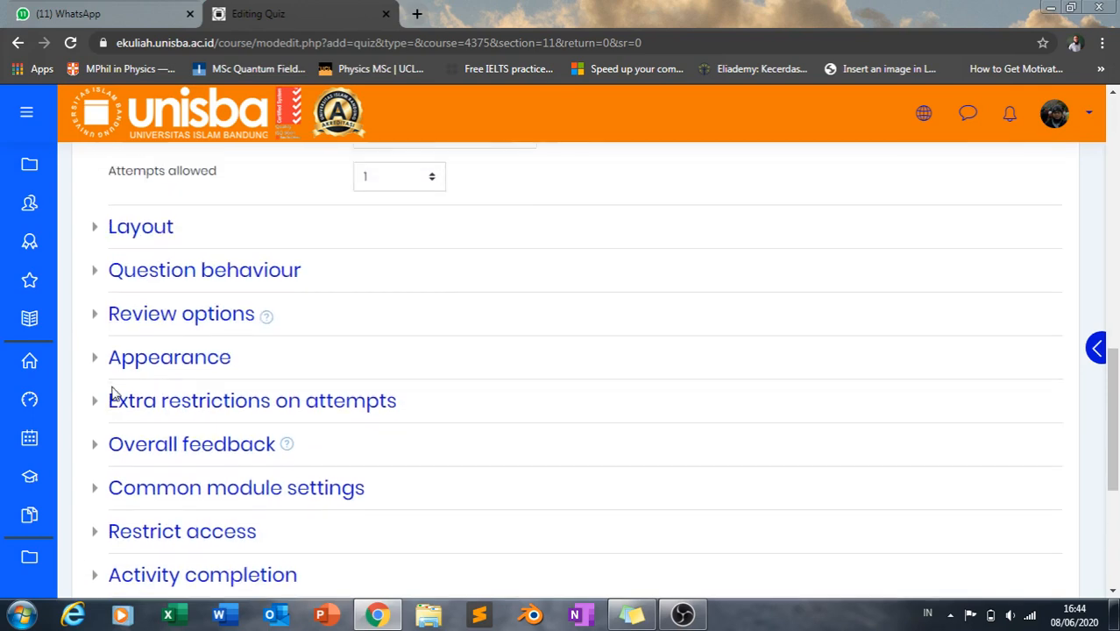
{"action": "scroll", "coordinate": [100, 395], "scroll_direction": "down", "scroll_amount": 4}
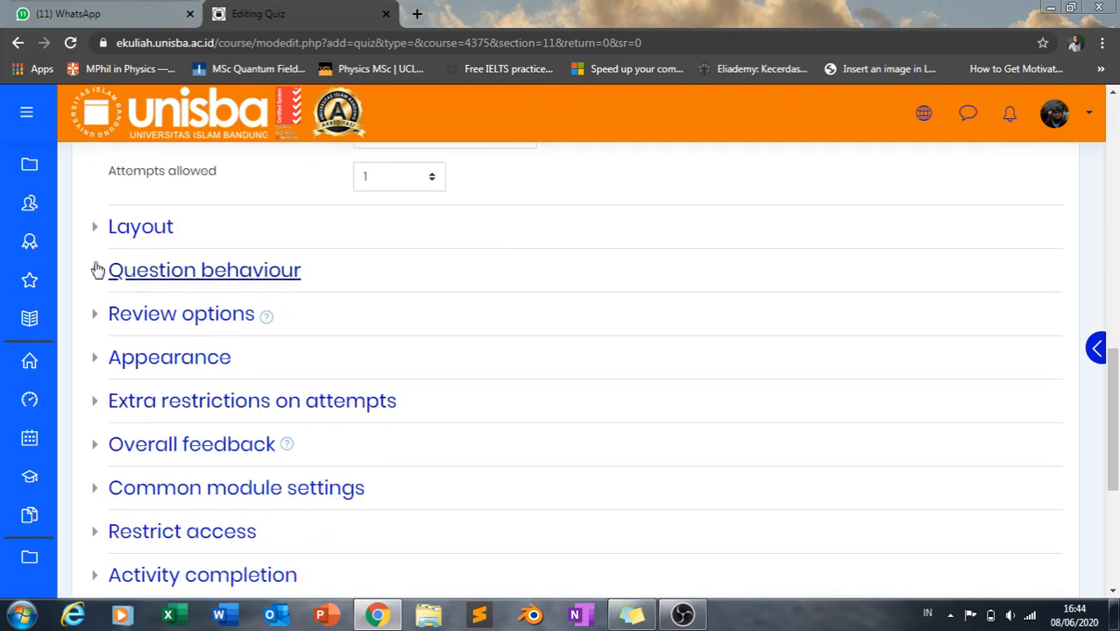
{"action": "left_click", "coordinate": [97, 227]}
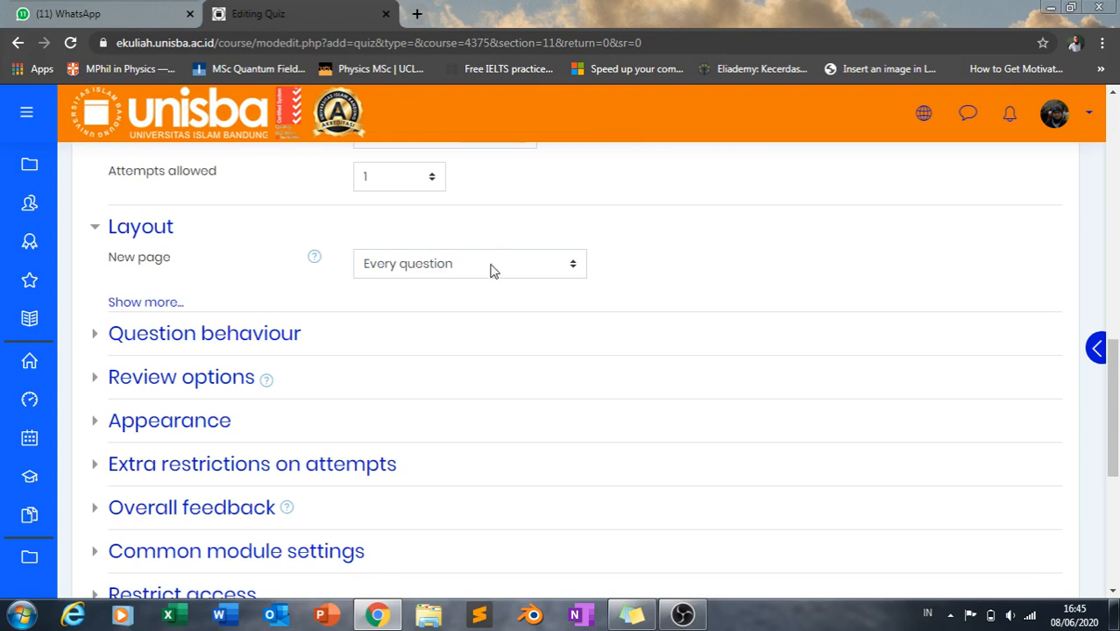
{"action": "left_click", "coordinate": [578, 268]}
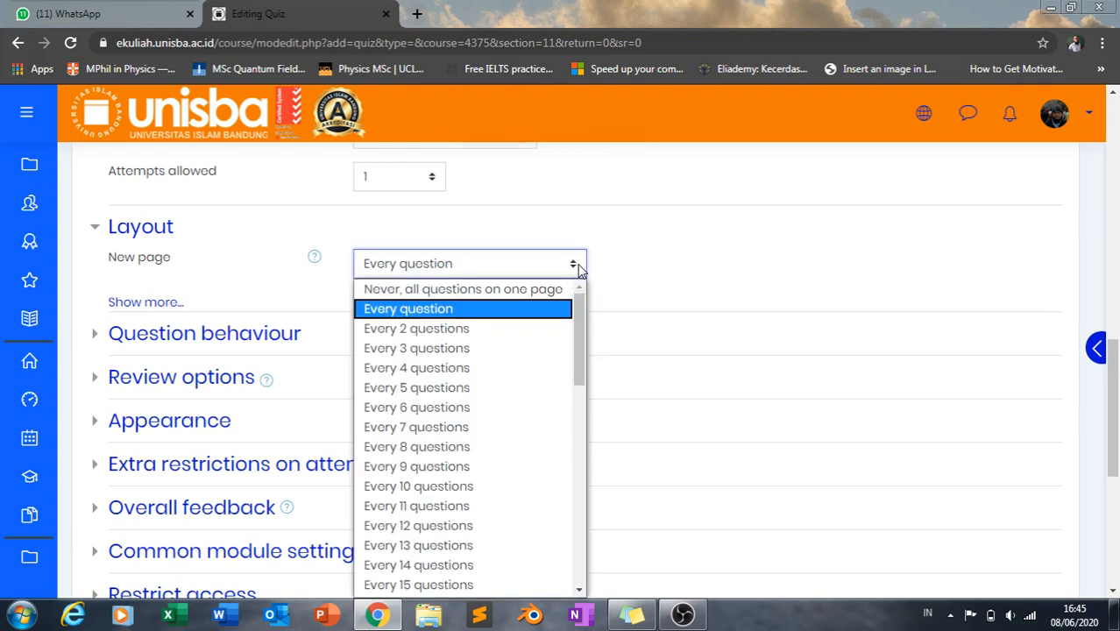
{"action": "left_click", "coordinate": [442, 329]}
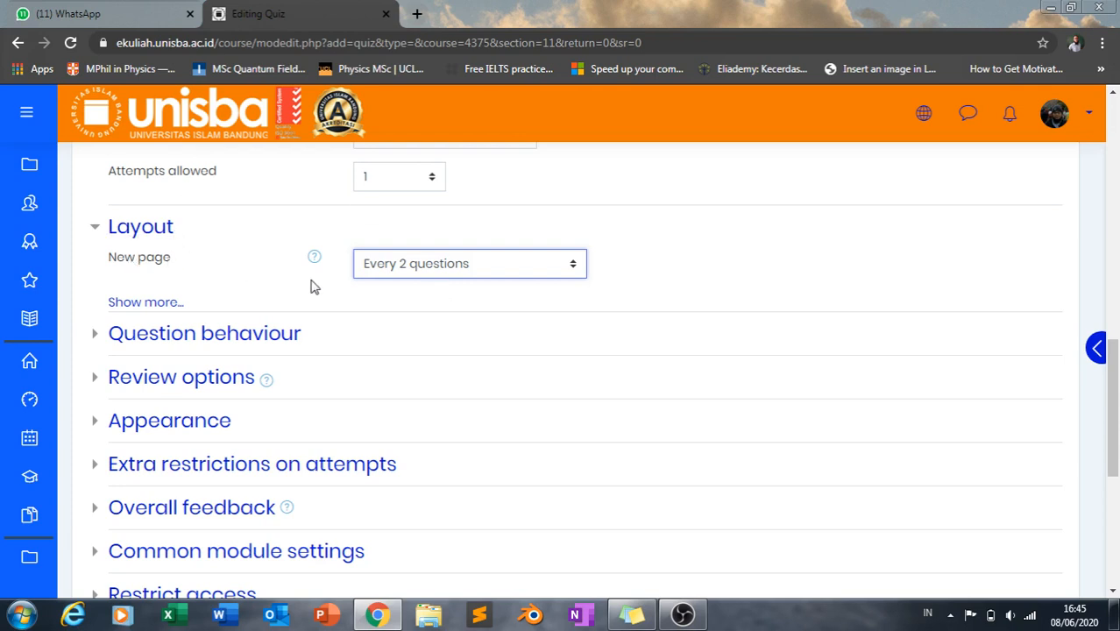
{"action": "left_click", "coordinate": [576, 268]}
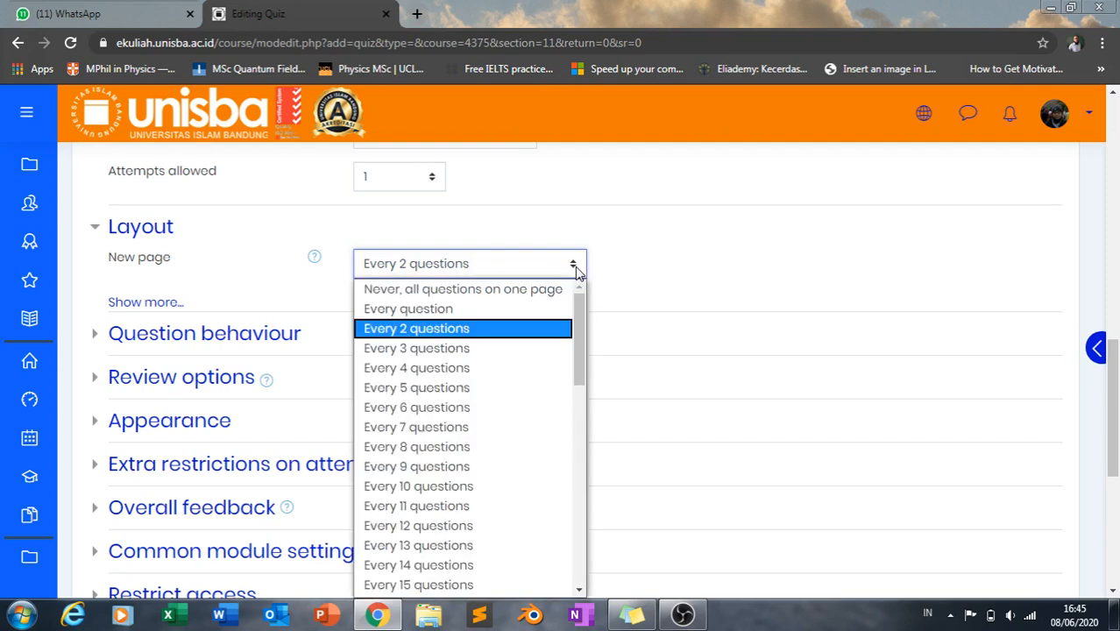
{"action": "left_click", "coordinate": [506, 290]}
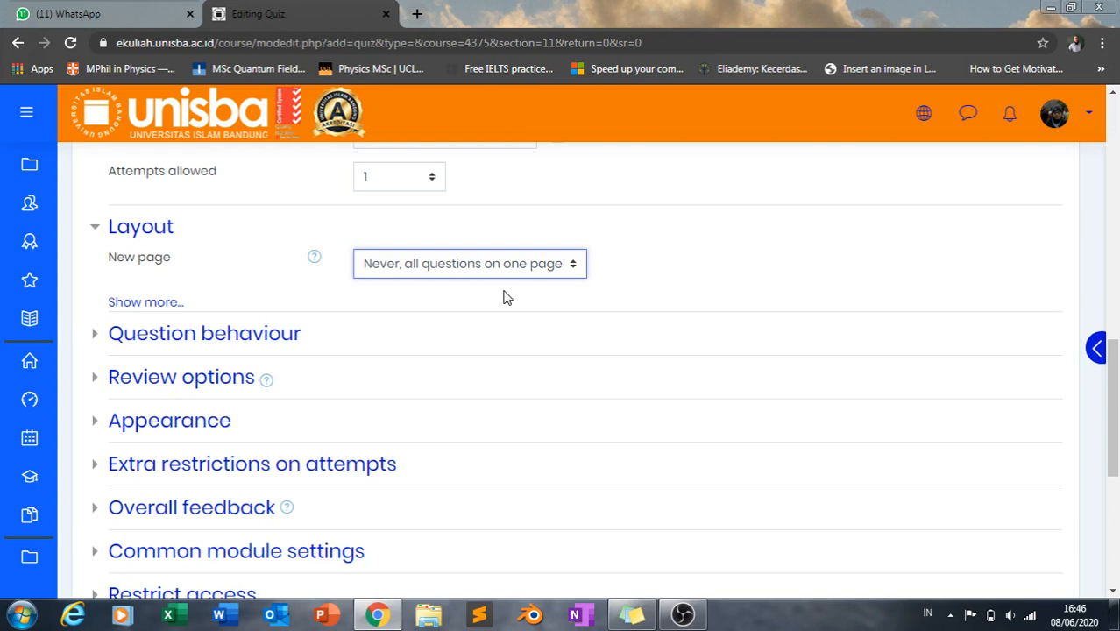
Step: Try a new page for every question, and return the layout to "Never, all questions on one page"
{"action": "left_click", "coordinate": [571, 266]}
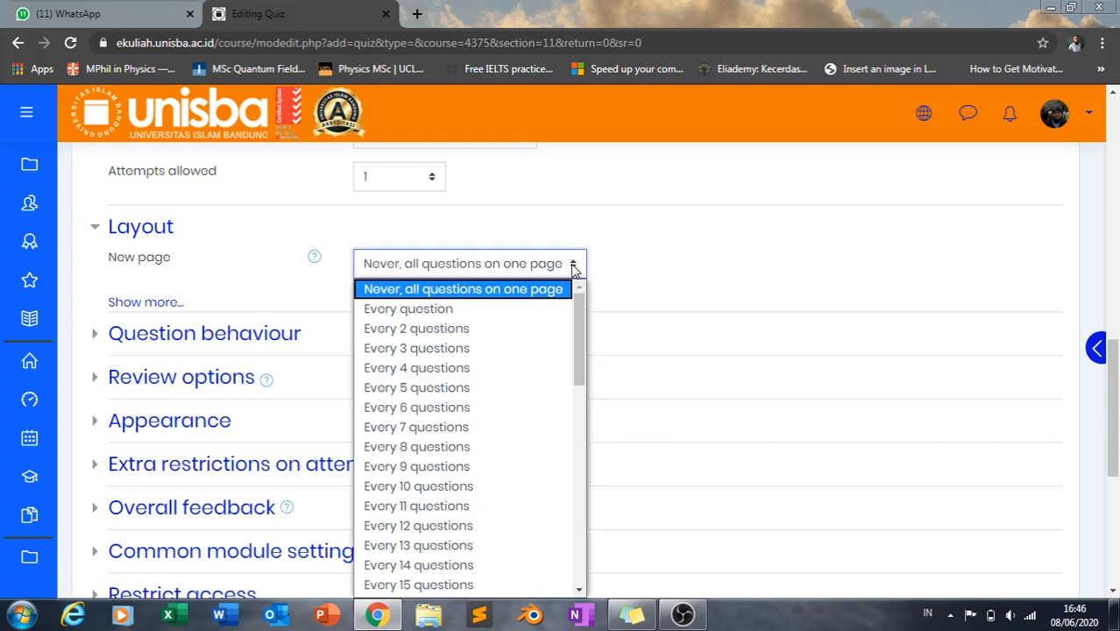
{"action": "left_click", "coordinate": [553, 310]}
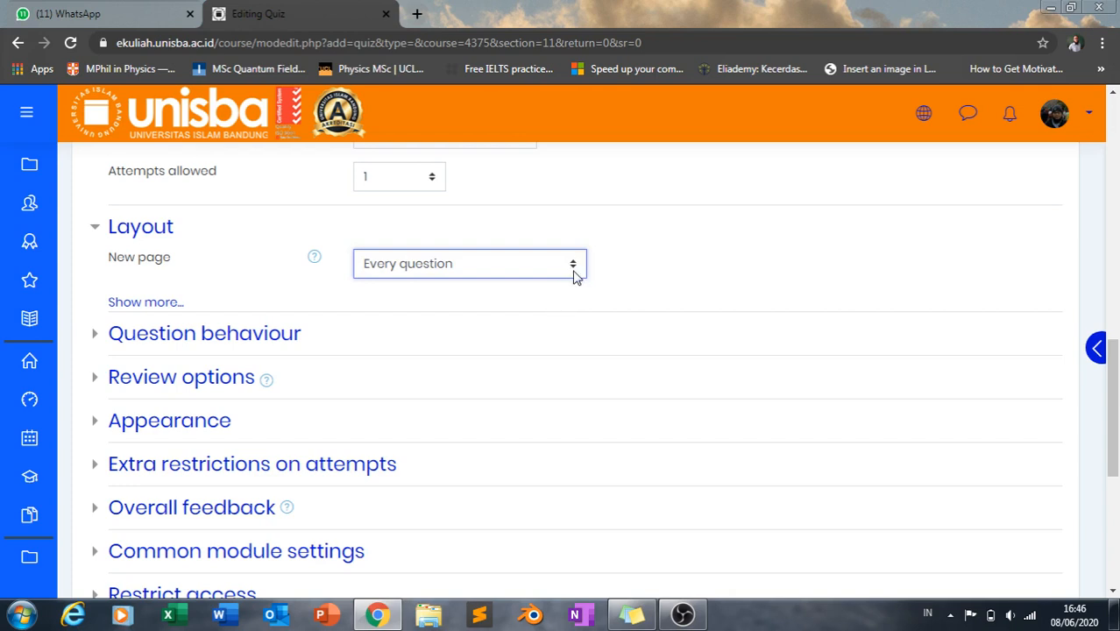
{"action": "left_click", "coordinate": [574, 272]}
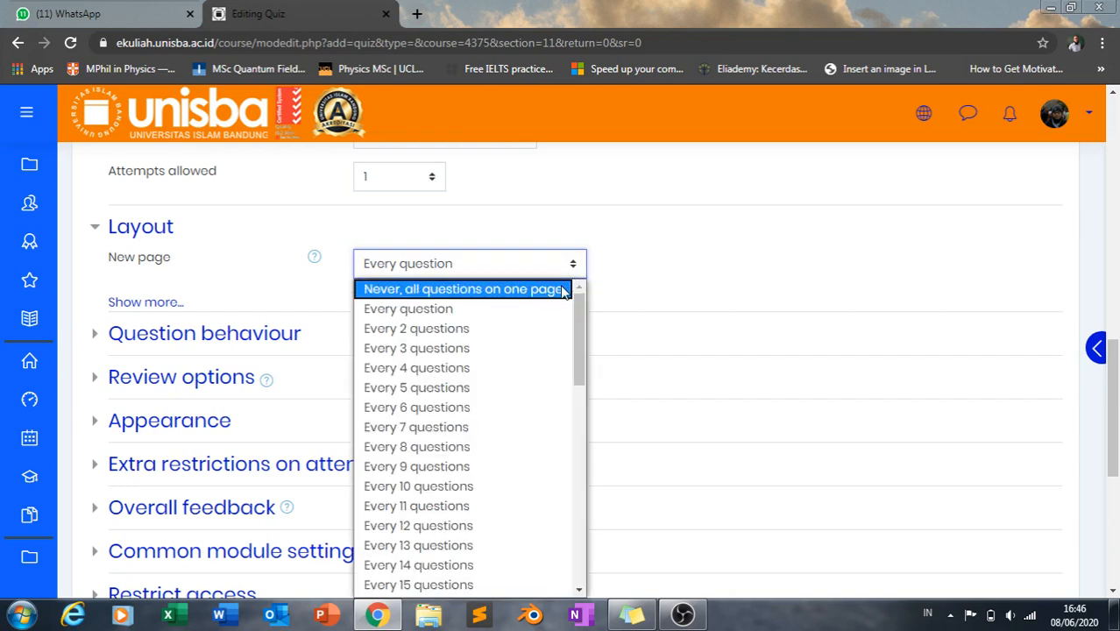
{"action": "left_click", "coordinate": [563, 290]}
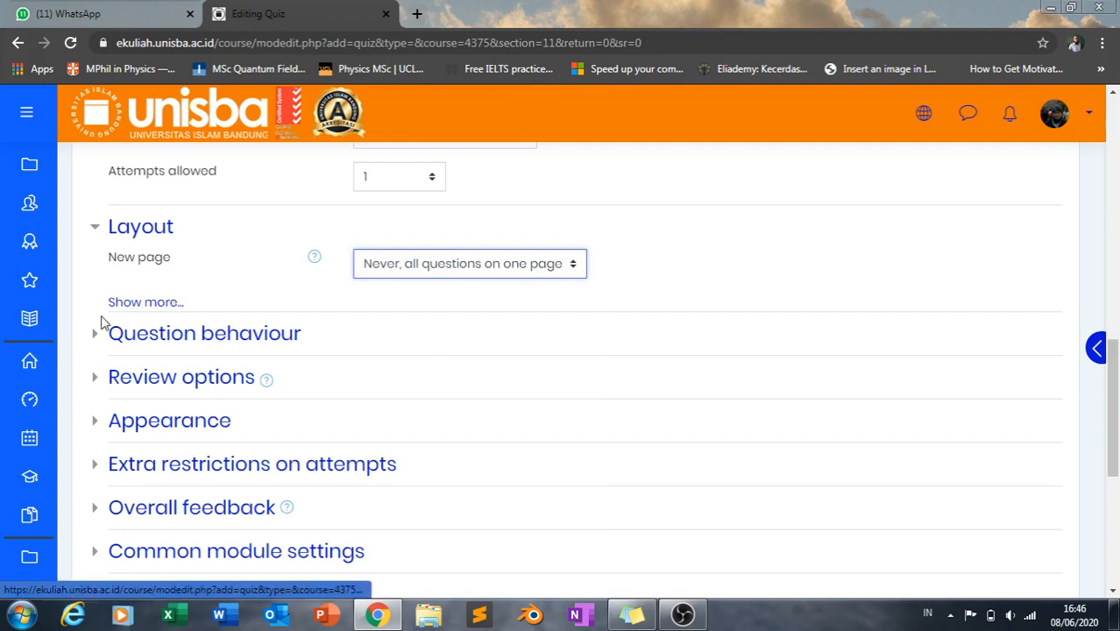
Step: Open the Question behaviour settings, read the help for Shuffle within questions and check its choices, keeping Yes
{"action": "left_click", "coordinate": [93, 340]}
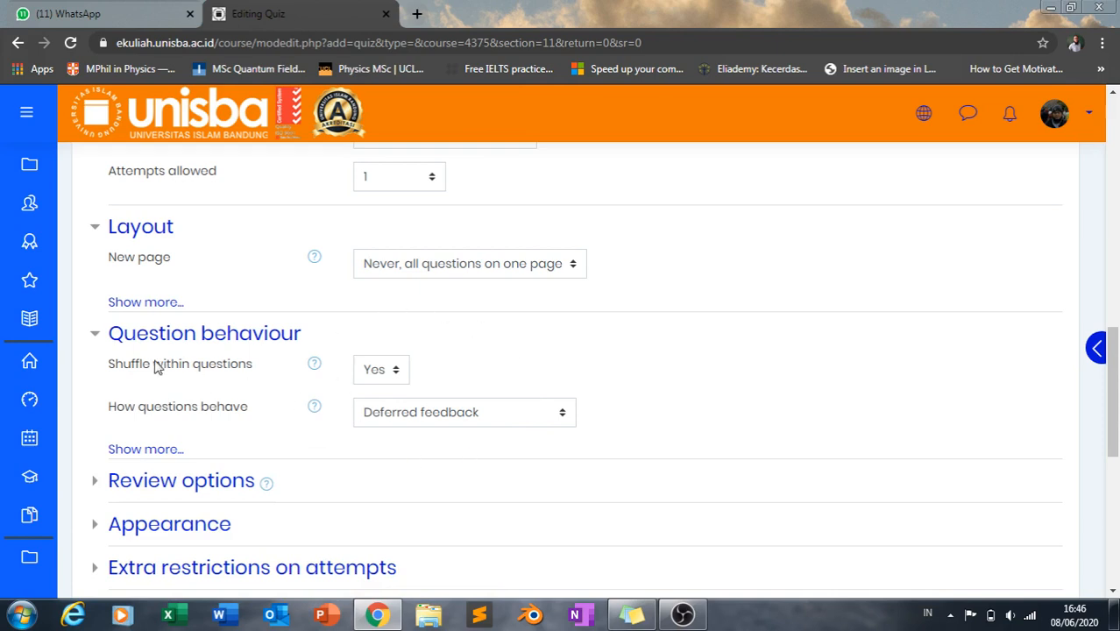
{"action": "left_click", "coordinate": [314, 366]}
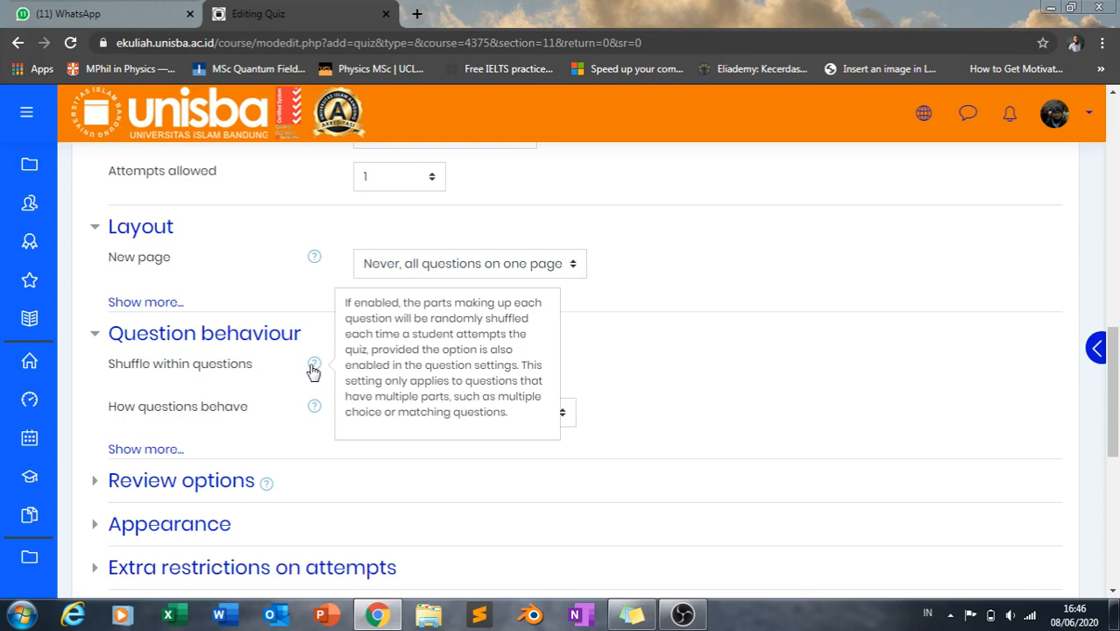
{"action": "left_click", "coordinate": [759, 379]}
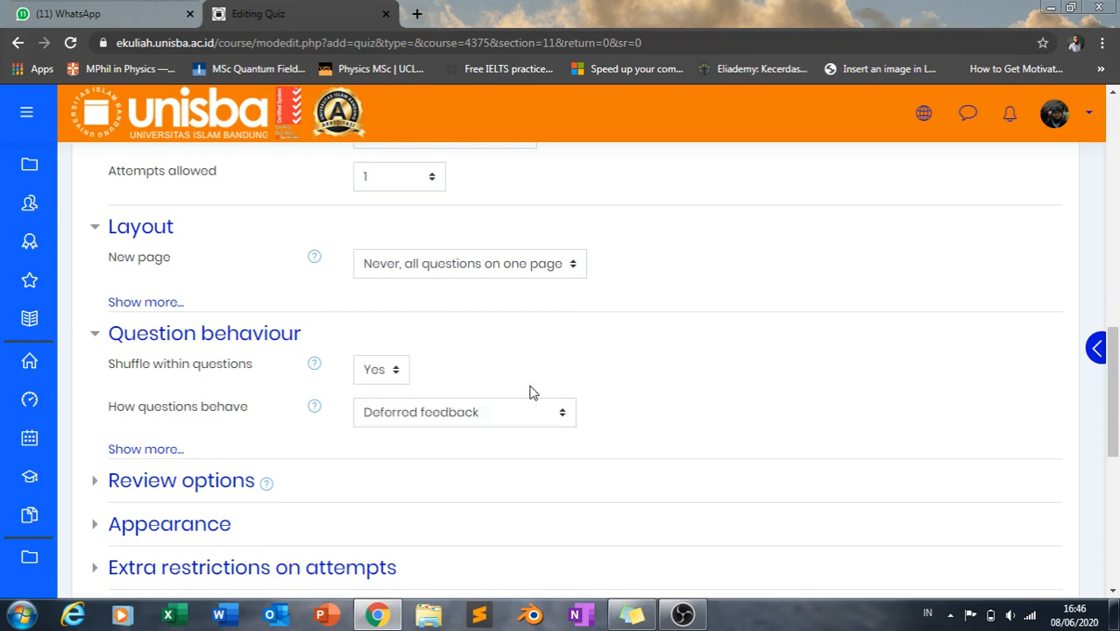
{"action": "left_click", "coordinate": [386, 375]}
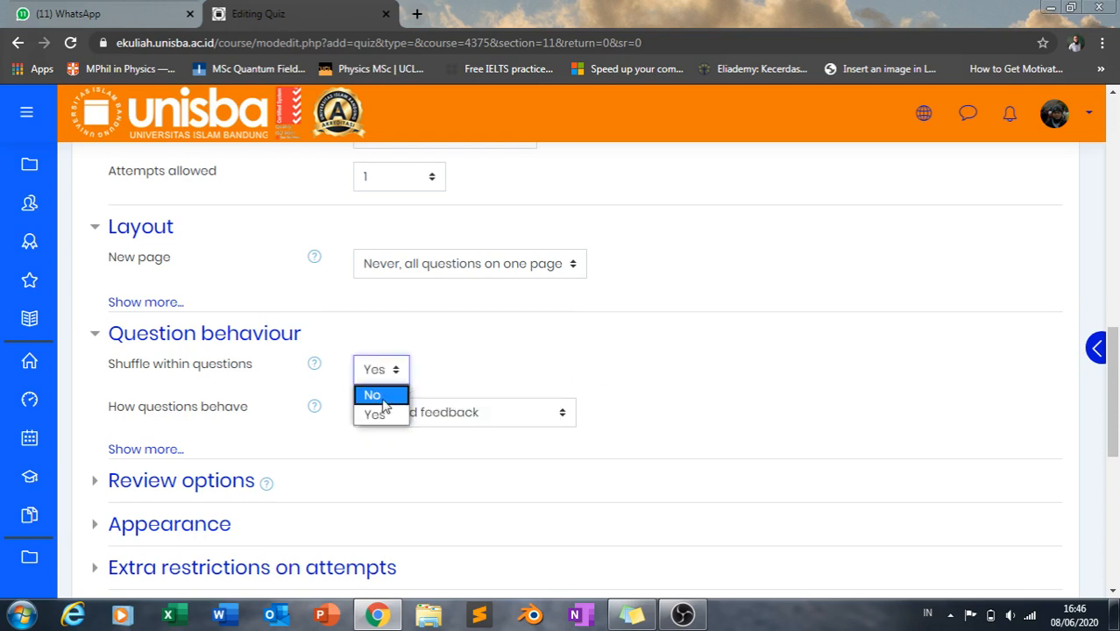
{"action": "left_click", "coordinate": [583, 373]}
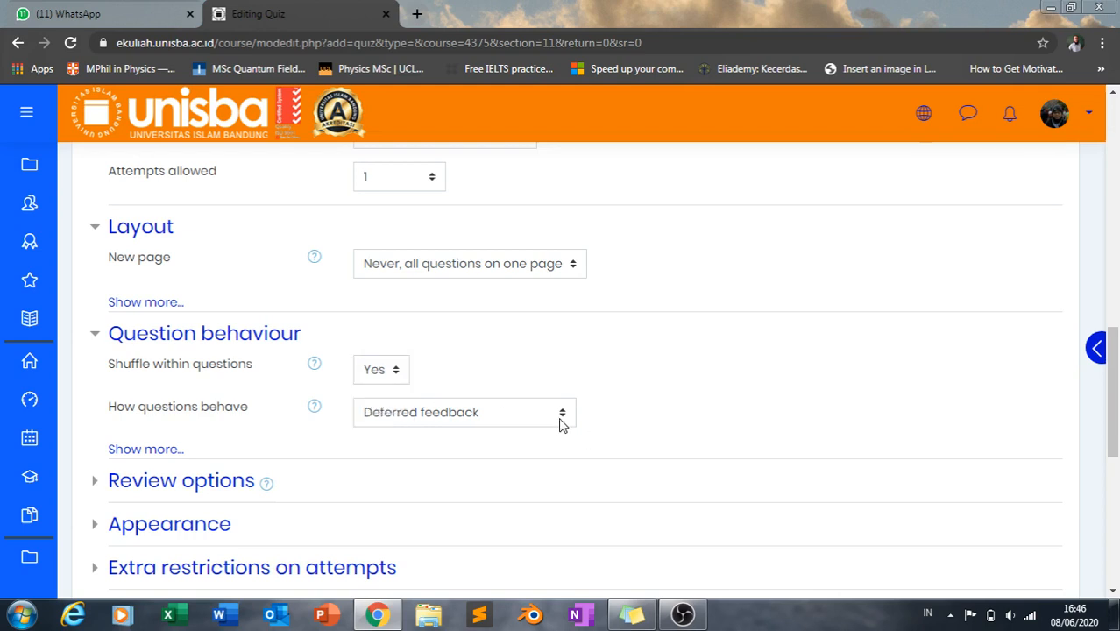
Step: Read the help and review the choices for How questions behave, keeping Deferred feedback, and reveal the section's additional settings
{"action": "left_click", "coordinate": [316, 409]}
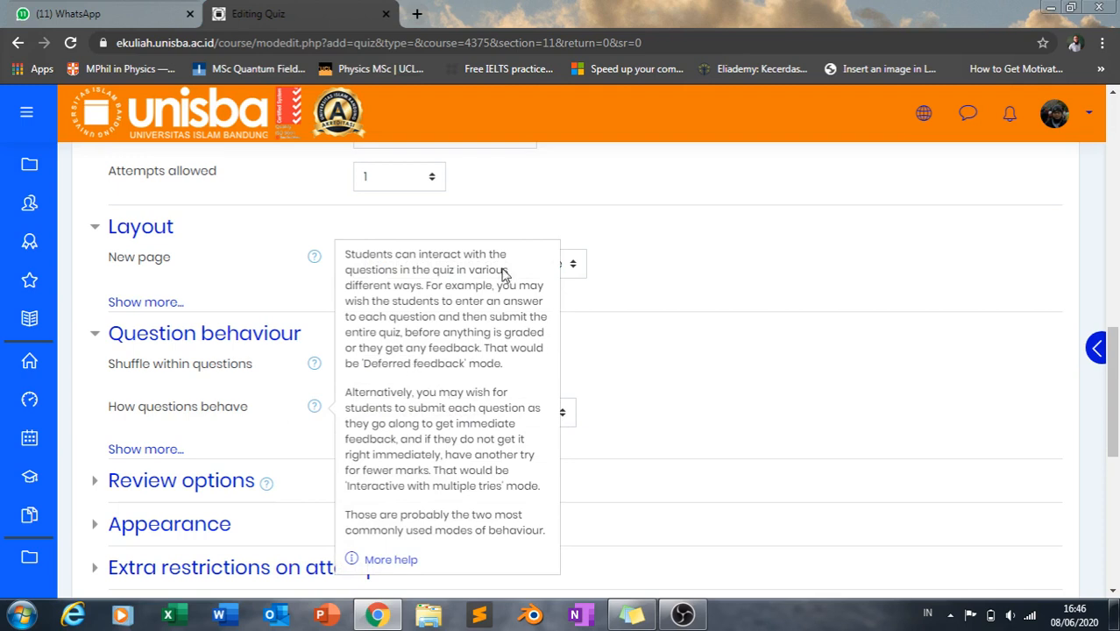
{"action": "left_click", "coordinate": [717, 417]}
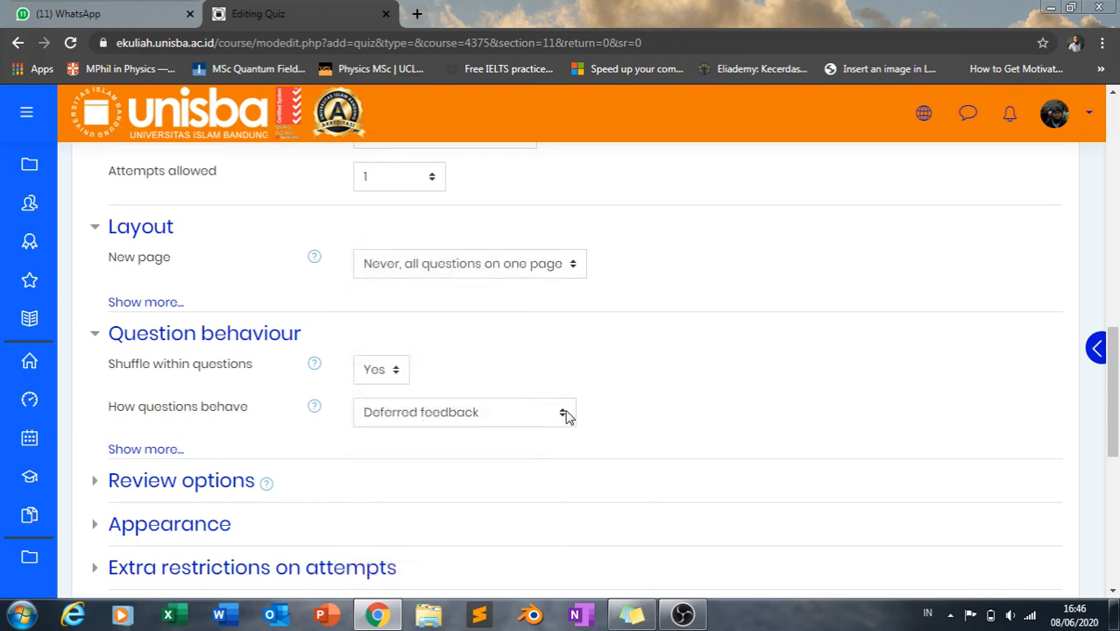
{"action": "left_click", "coordinate": [564, 414]}
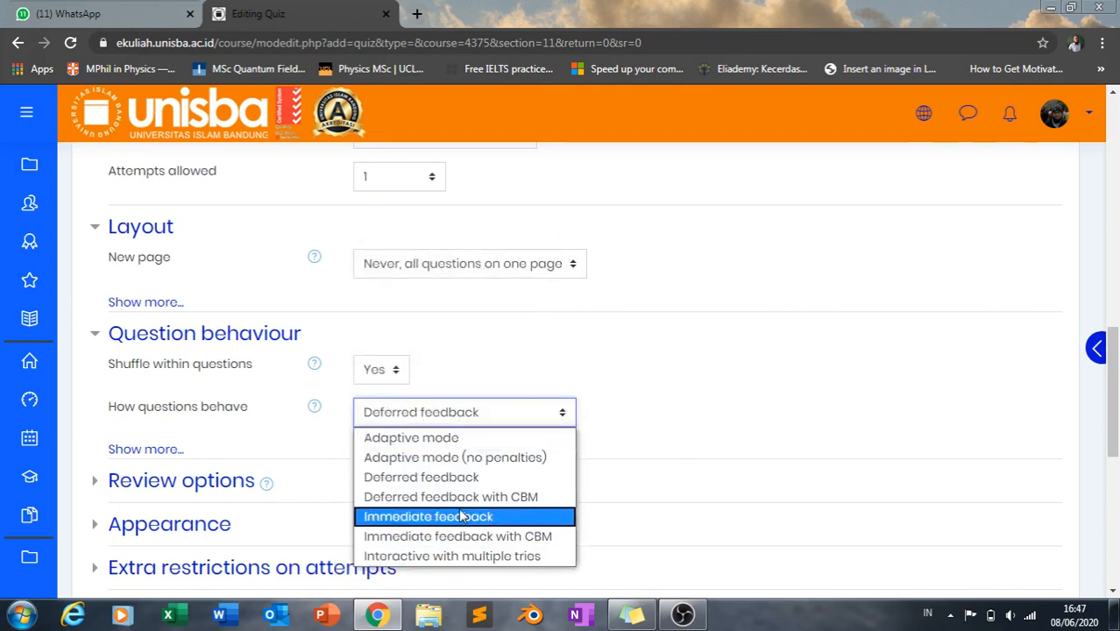
{"action": "left_click", "coordinate": [293, 438]}
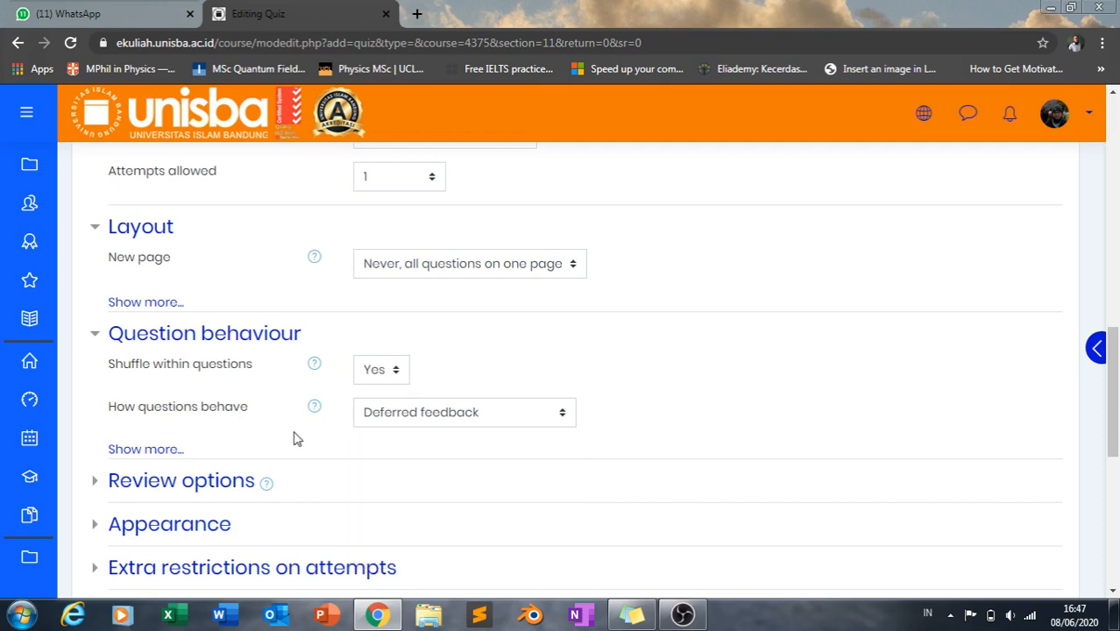
{"action": "left_click", "coordinate": [163, 451]}
{"action": "scroll", "coordinate": [163, 450], "scroll_direction": "down", "scroll_amount": 2}
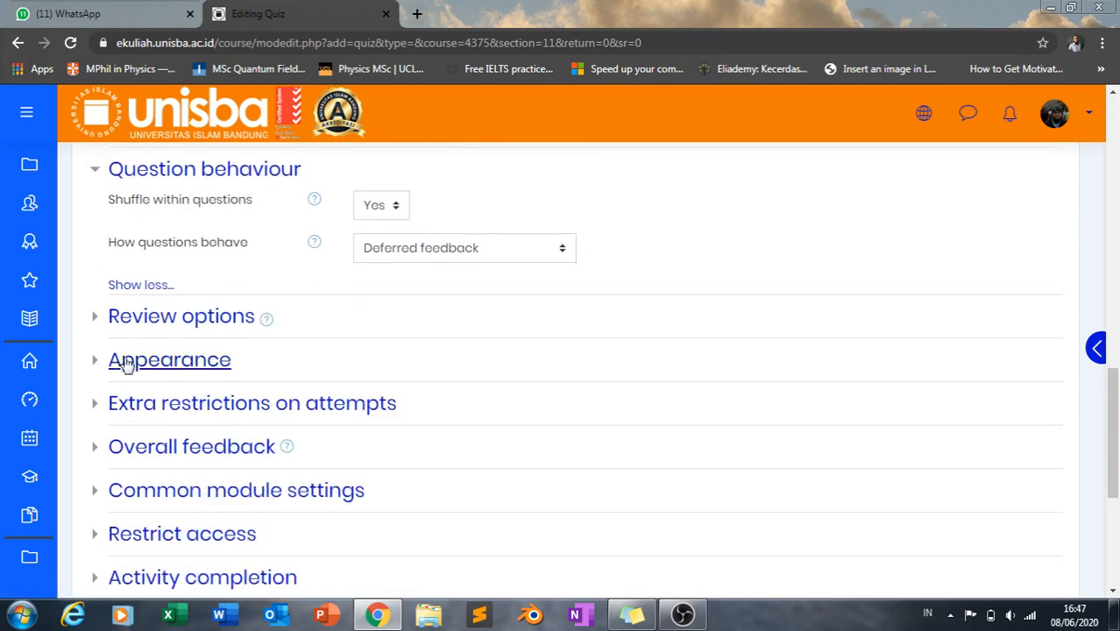
Step: Open the quiz's Review options and examine what students can see at each stage of the quiz
{"action": "left_click", "coordinate": [94, 321]}
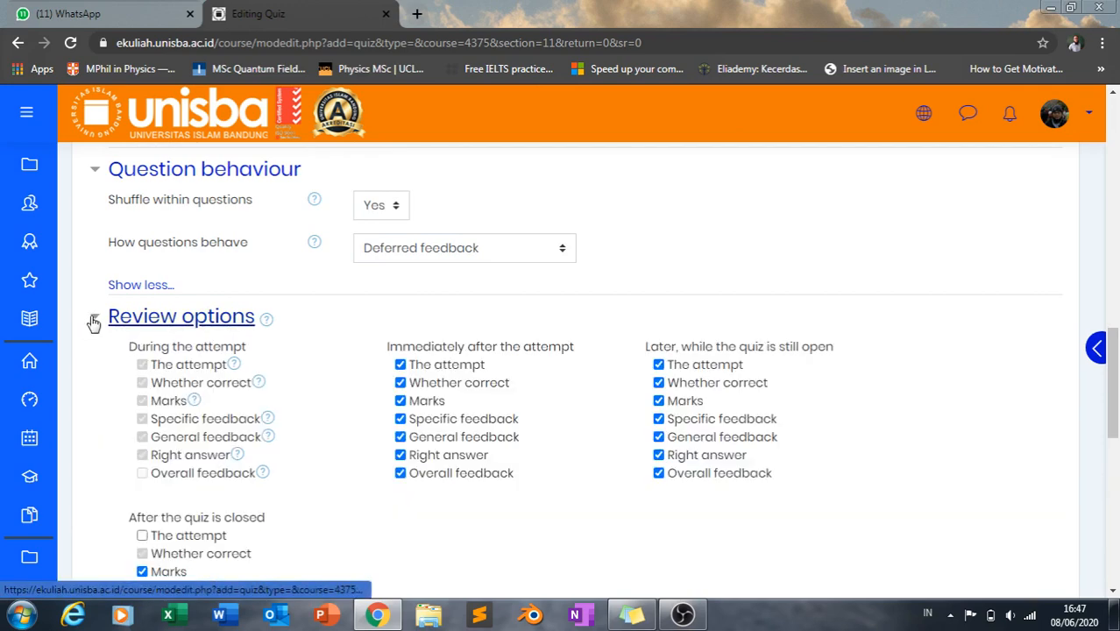
{"action": "scroll", "coordinate": [361, 500], "scroll_direction": "down", "scroll_amount": 2}
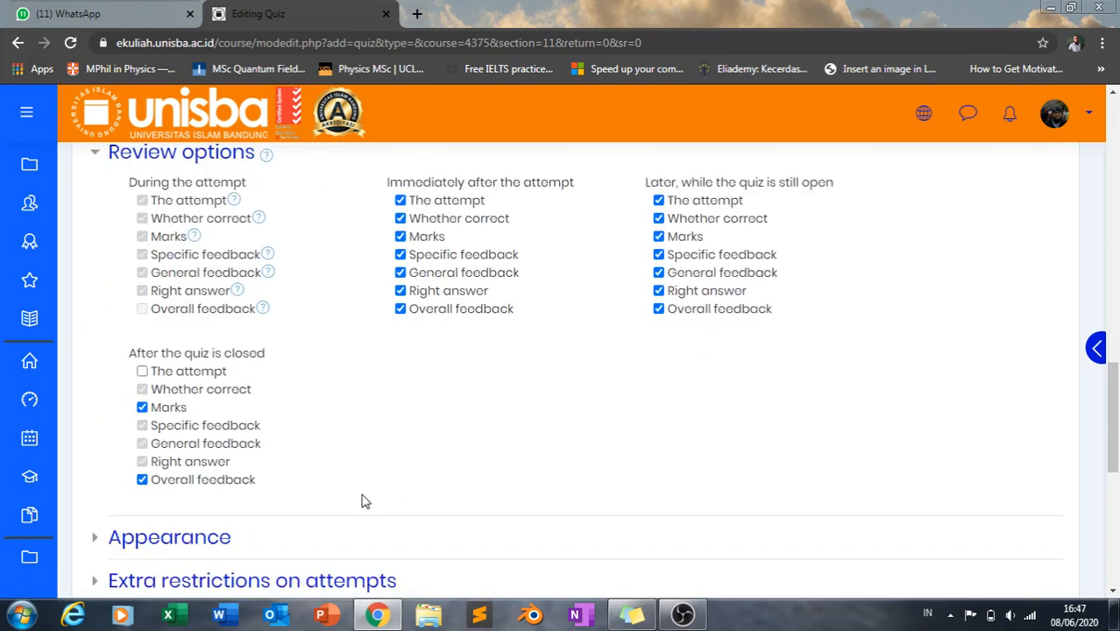
{"action": "scroll", "coordinate": [365, 500], "scroll_direction": "up", "scroll_amount": 1}
{"action": "scroll", "coordinate": [365, 501], "scroll_direction": "down", "scroll_amount": 1}
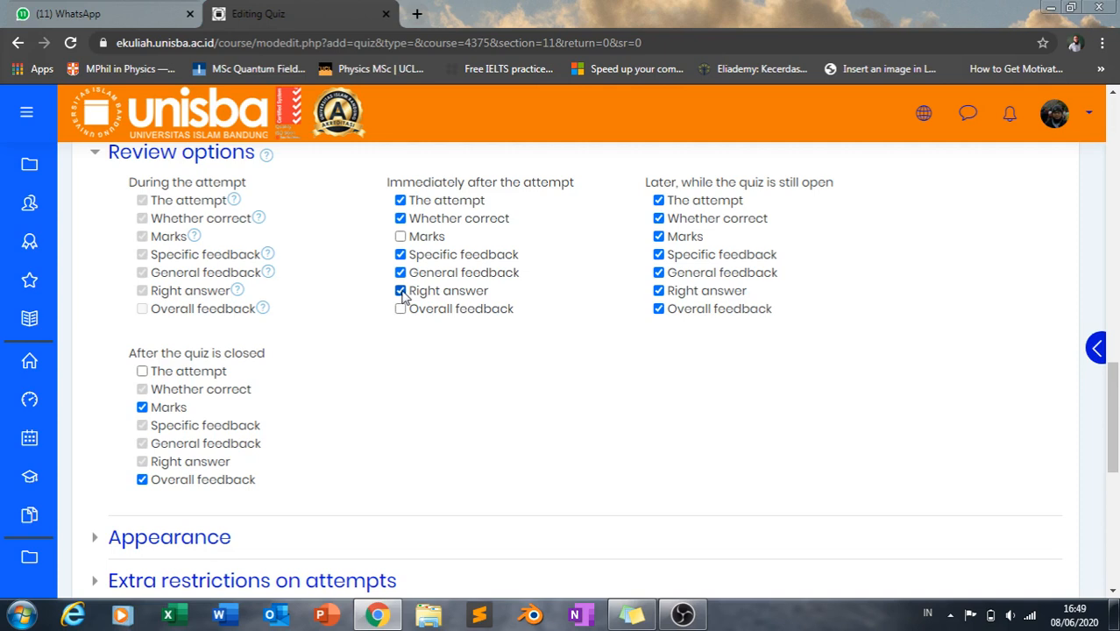
Step: Try toggling the review items in the "Immediately after the attempt" group, and leave all of them enabled
{"action": "left_click", "coordinate": [401, 200]}
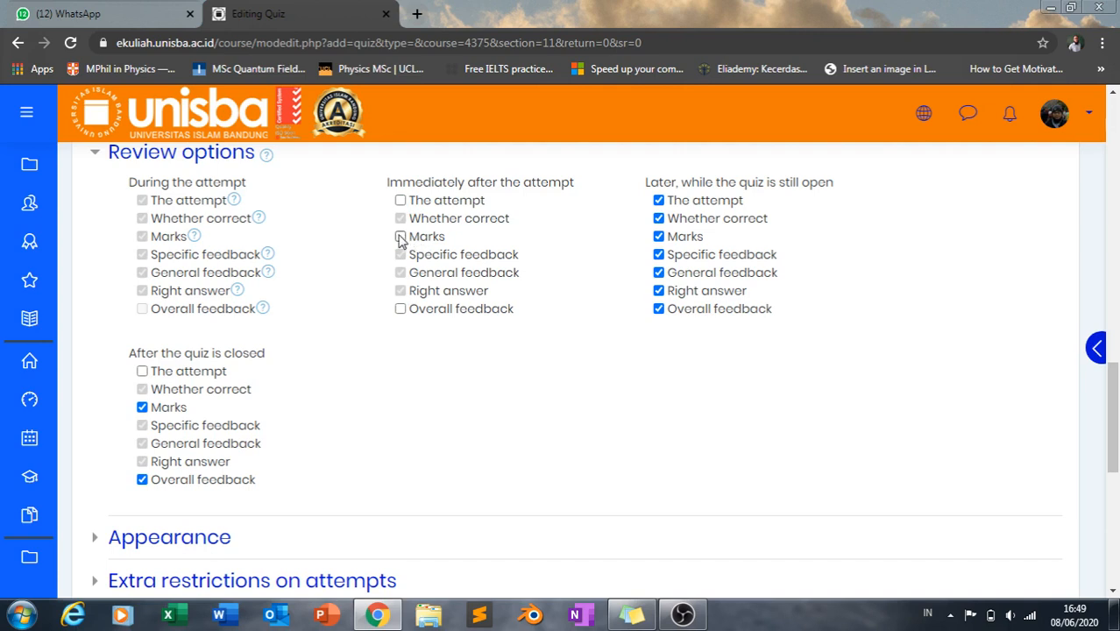
{"action": "left_click", "coordinate": [401, 200]}
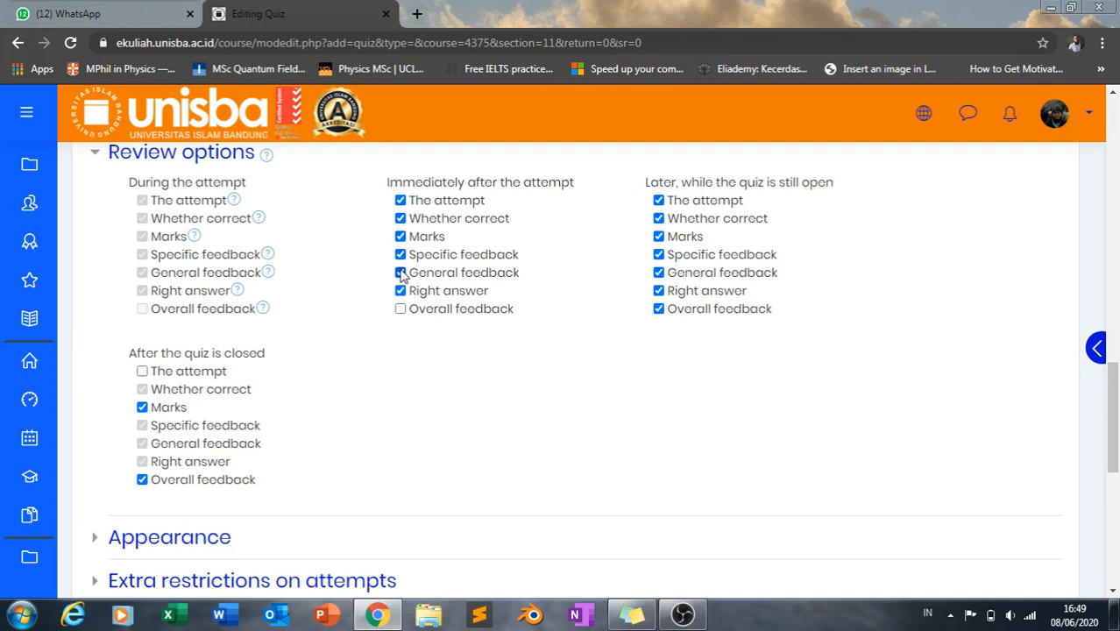
{"action": "left_click", "coordinate": [400, 254]}
{"action": "left_click", "coordinate": [401, 273]}
{"action": "left_click", "coordinate": [399, 292]}
{"action": "left_click", "coordinate": [400, 291]}
{"action": "left_click", "coordinate": [401, 309]}
{"action": "left_click", "coordinate": [400, 272]}
{"action": "left_click", "coordinate": [401, 255]}
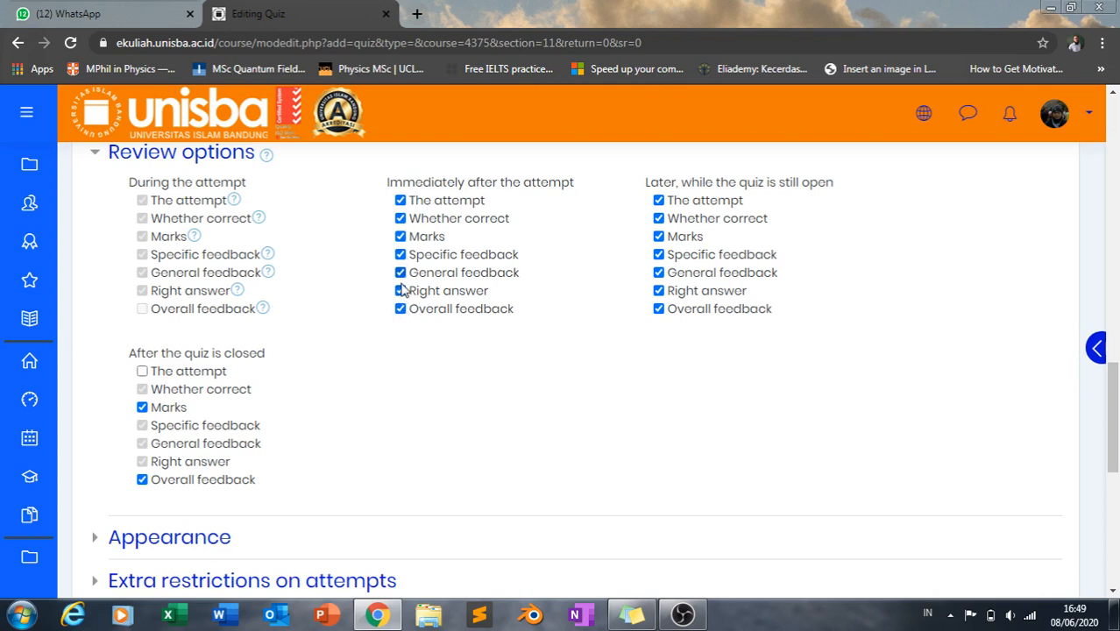
Step: Disable The attempt, Marks and Overall feedback in the review options for immediately after the attempt
{"action": "left_click", "coordinate": [401, 201]}
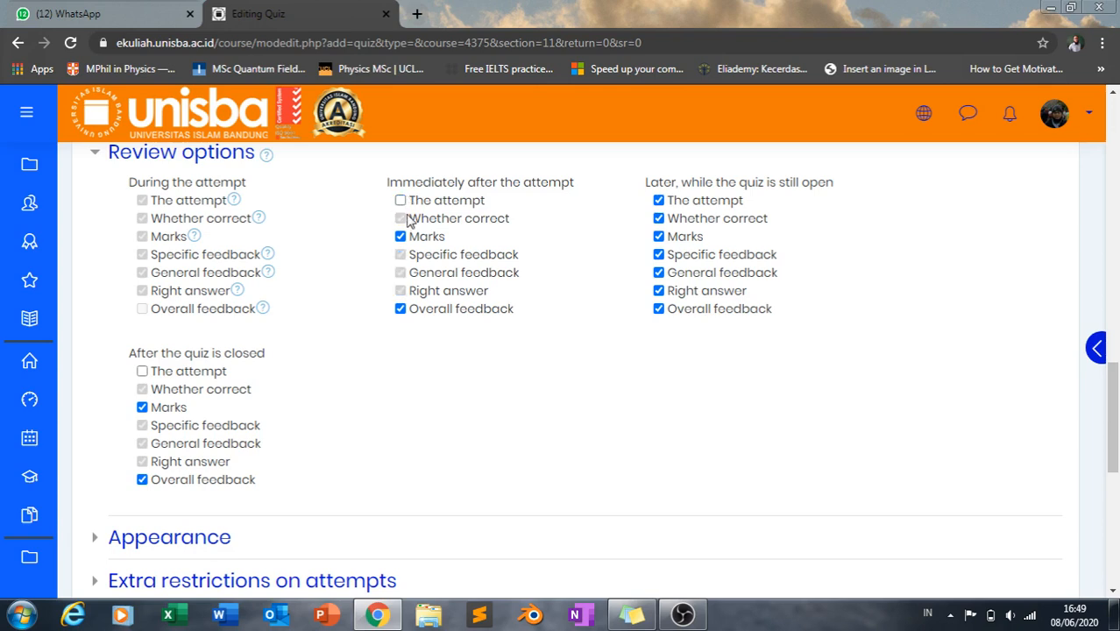
{"action": "left_click", "coordinate": [401, 236]}
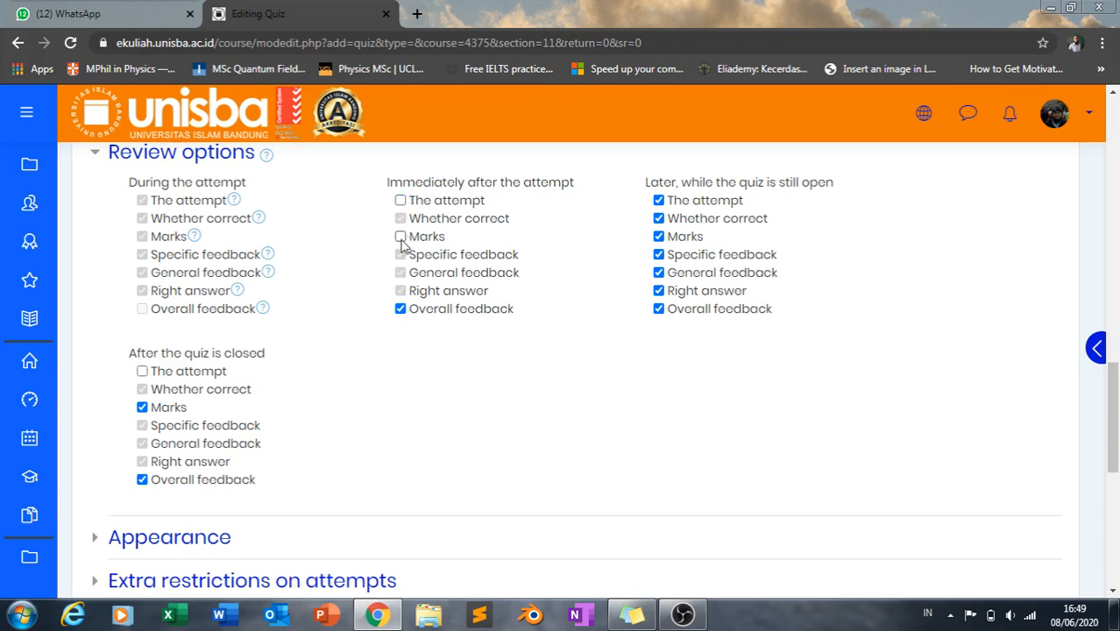
{"action": "double_click", "coordinate": [408, 309]}
{"action": "left_click", "coordinate": [400, 308]}
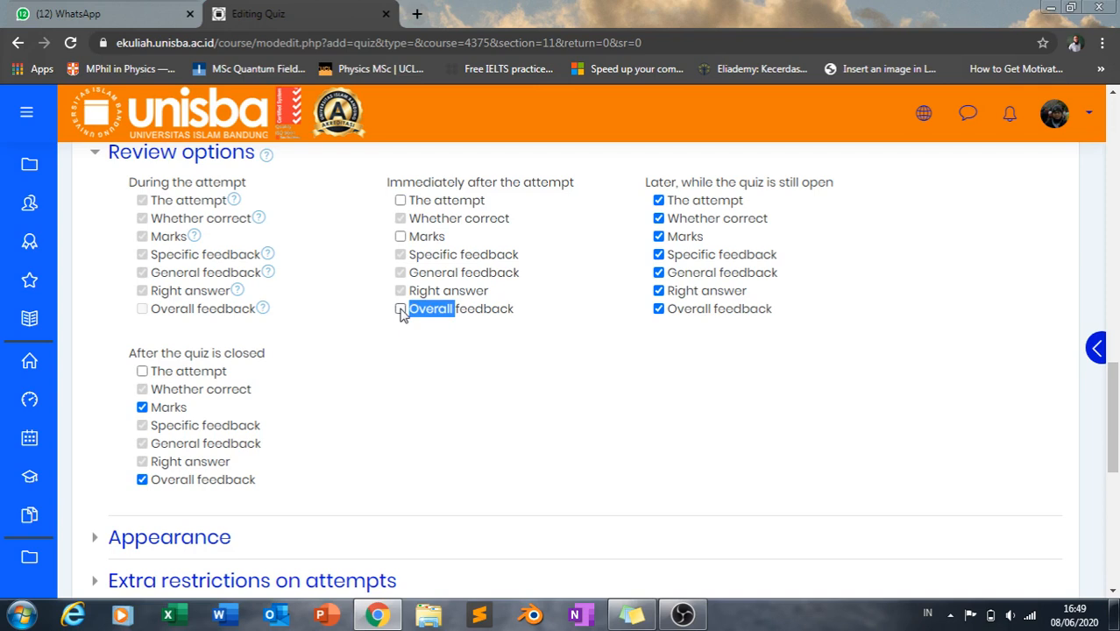
{"action": "left_click", "coordinate": [463, 359]}
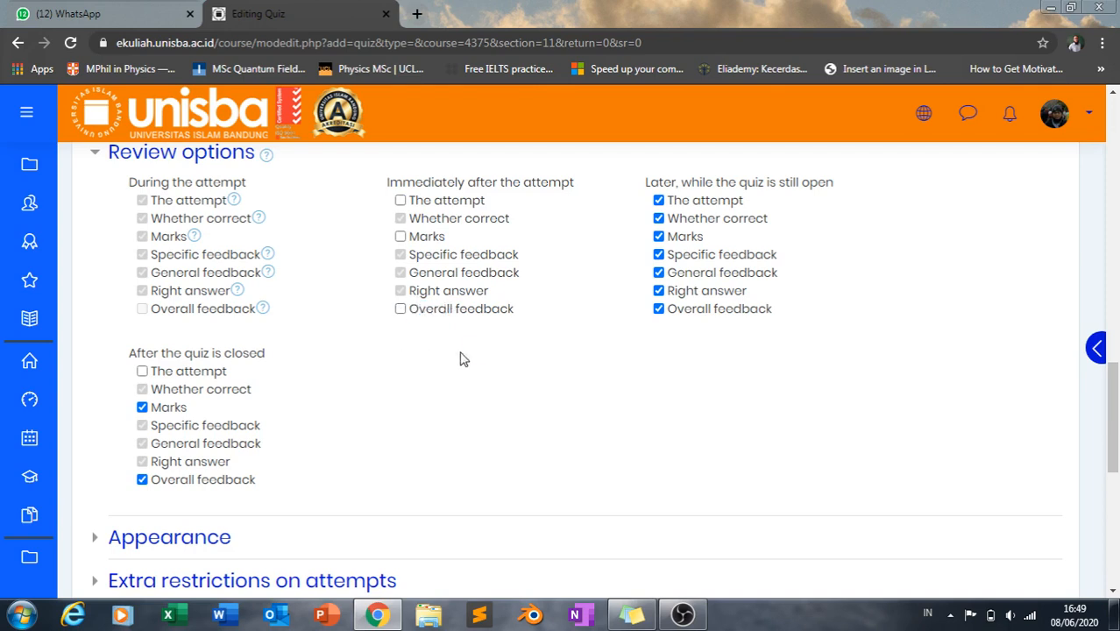
Step: Disable The attempt, Marks and Overall feedback in the review options for later, while the quiz is still open
{"action": "left_click", "coordinate": [658, 200]}
{"action": "left_click", "coordinate": [658, 236]}
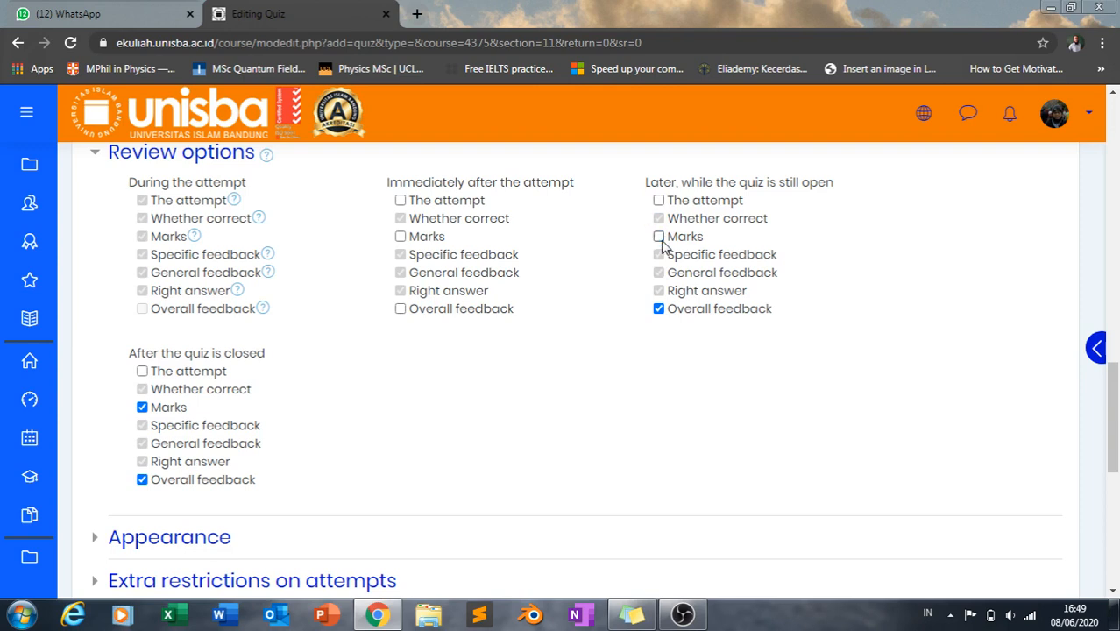
{"action": "left_click", "coordinate": [658, 308]}
Step: Check the review options for after the quiz is closed and open the Appearance settings to view them
{"action": "mouse_move", "coordinate": [28, 481]}
{"action": "scroll", "coordinate": [154, 491], "scroll_direction": "down", "scroll_amount": 1}
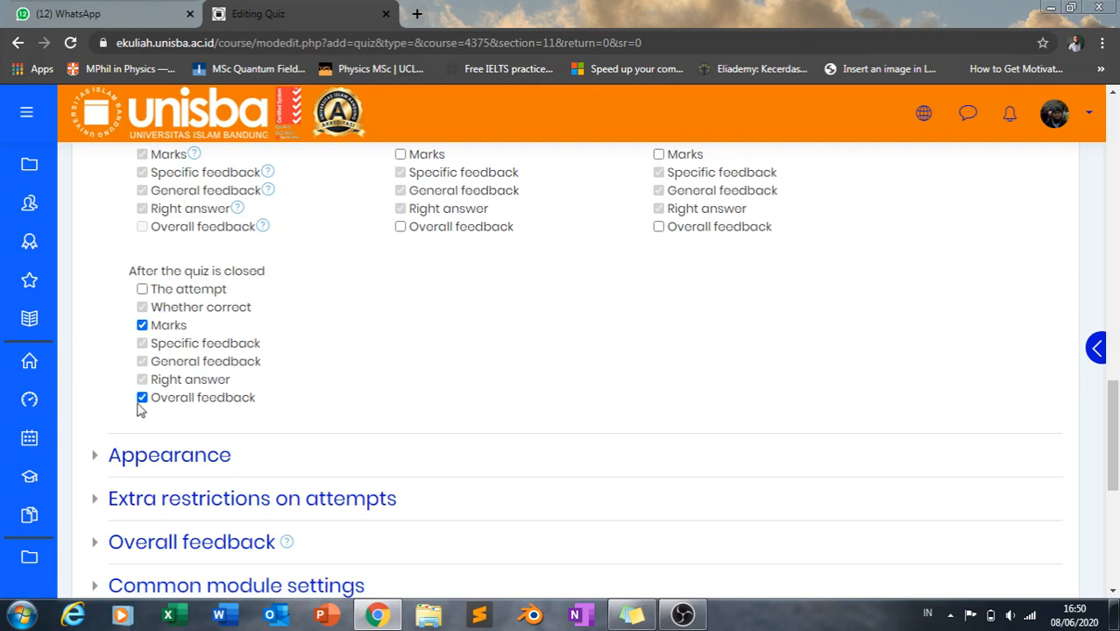
{"action": "scroll", "coordinate": [99, 429], "scroll_direction": "down", "scroll_amount": 1}
{"action": "left_click", "coordinate": [95, 377]}
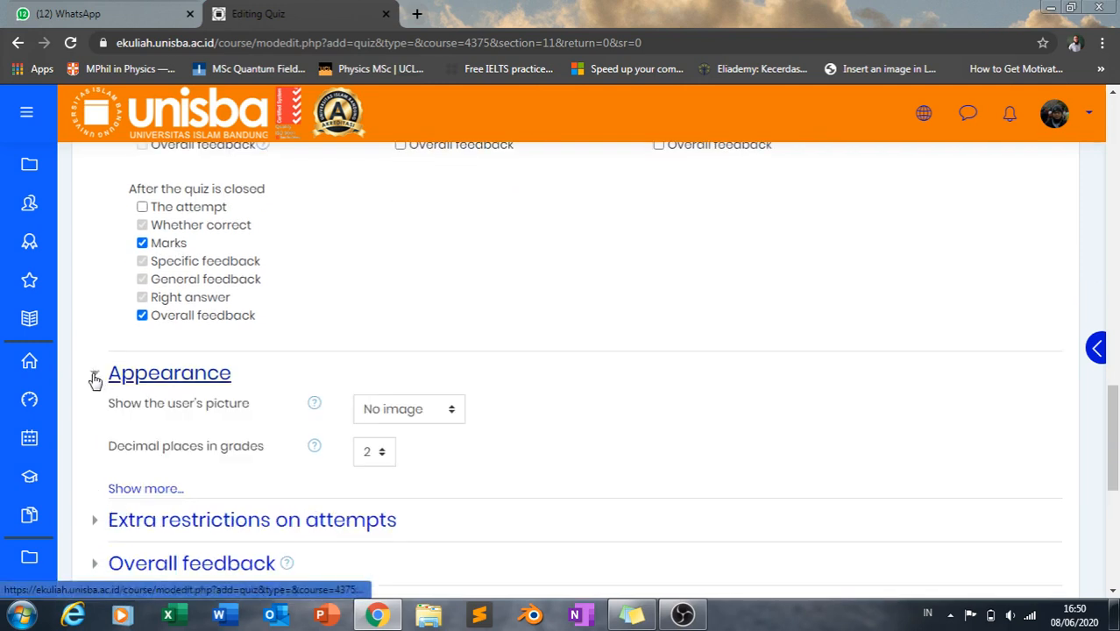
{"action": "scroll", "coordinate": [94, 380], "scroll_direction": "down", "scroll_amount": 2}
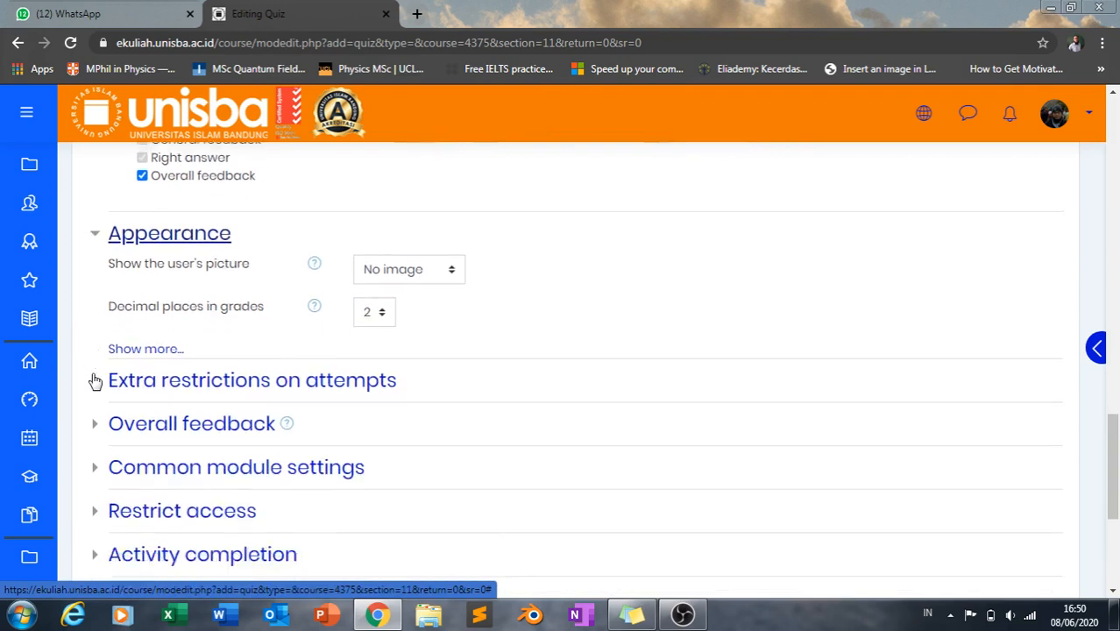
Step: Review the Extra restrictions on attempts and Overall feedback settings of the quiz, then collapse both sections
{"action": "left_click", "coordinate": [94, 361]}
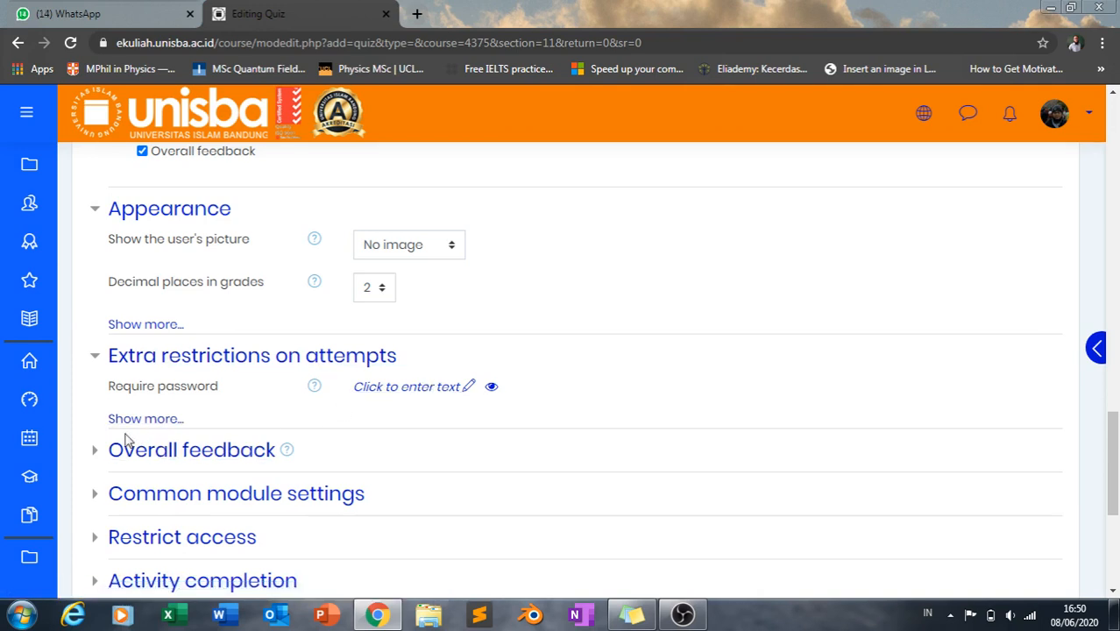
{"action": "left_click", "coordinate": [98, 367]}
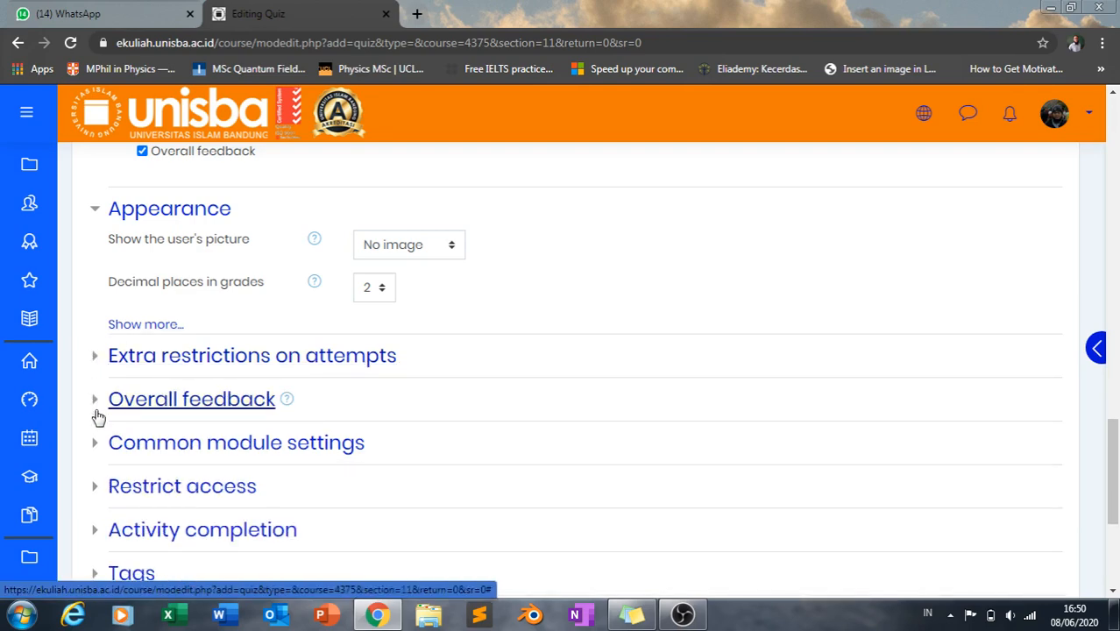
{"action": "scroll", "coordinate": [96, 417], "scroll_direction": "down", "scroll_amount": 1}
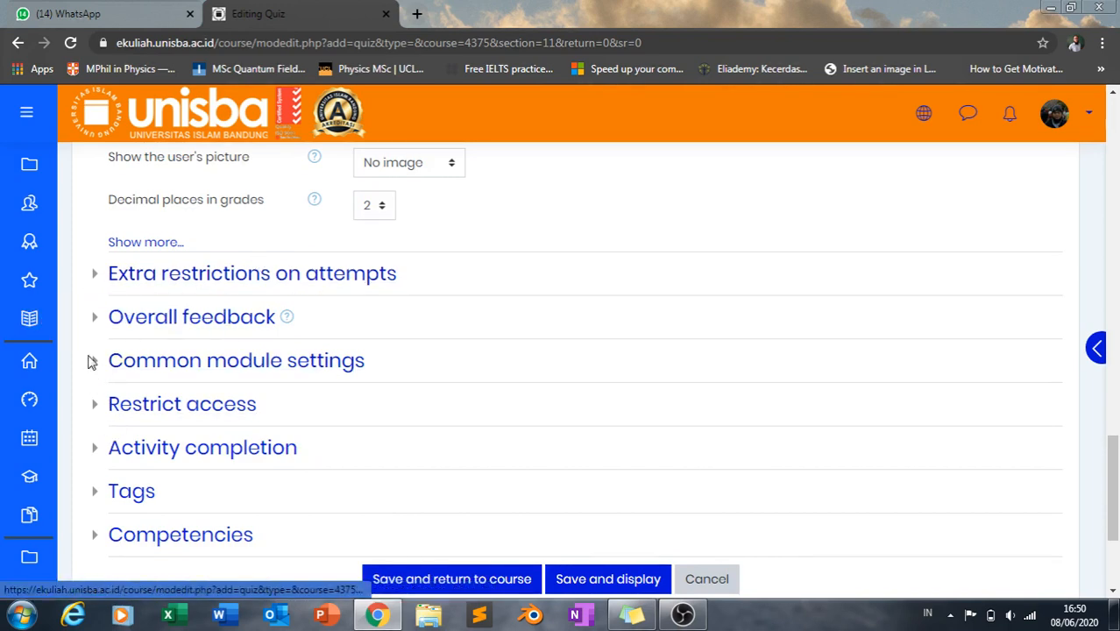
{"action": "left_click", "coordinate": [96, 324]}
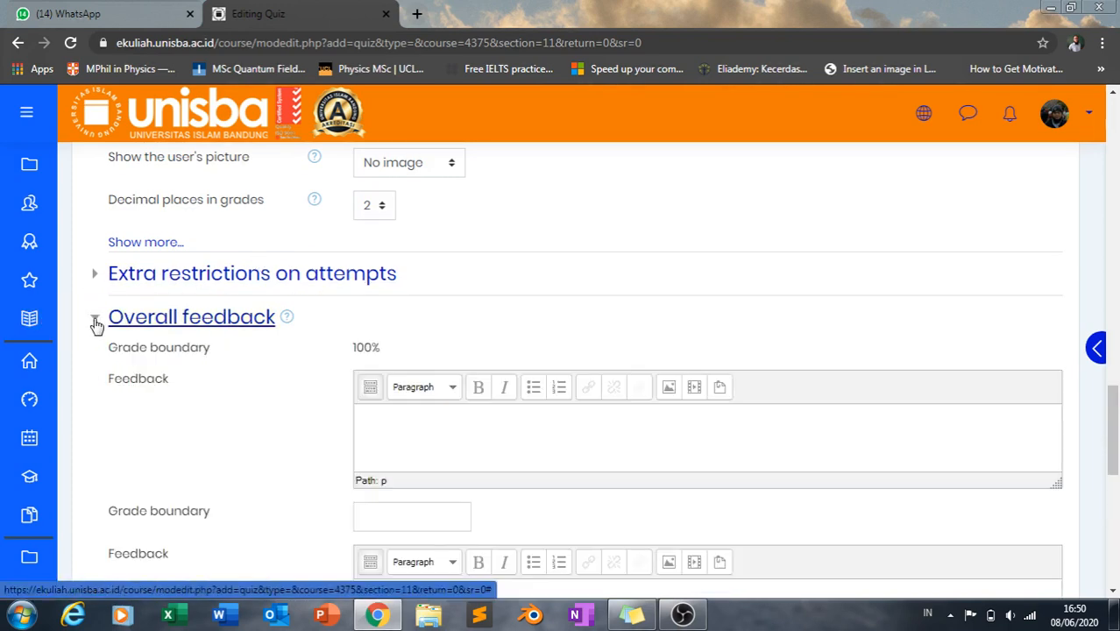
{"action": "left_click", "coordinate": [96, 324]}
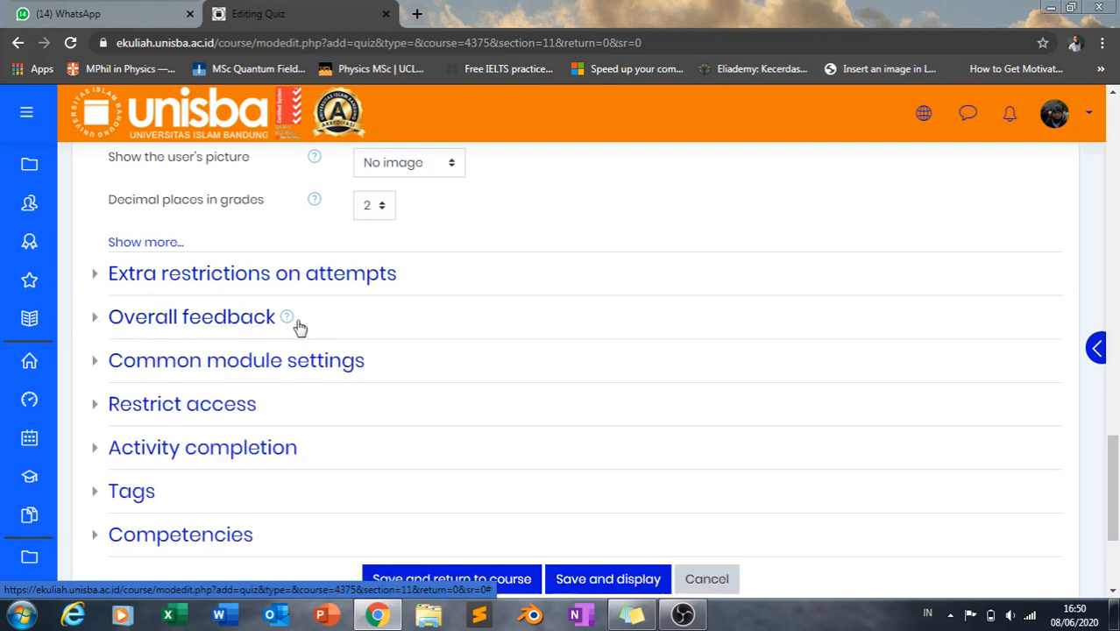
Step: Review the Common module settings, including the help on Availability, and the Restrict access settings, collapsing each section
{"action": "scroll", "coordinate": [127, 350], "scroll_direction": "down", "scroll_amount": 2}
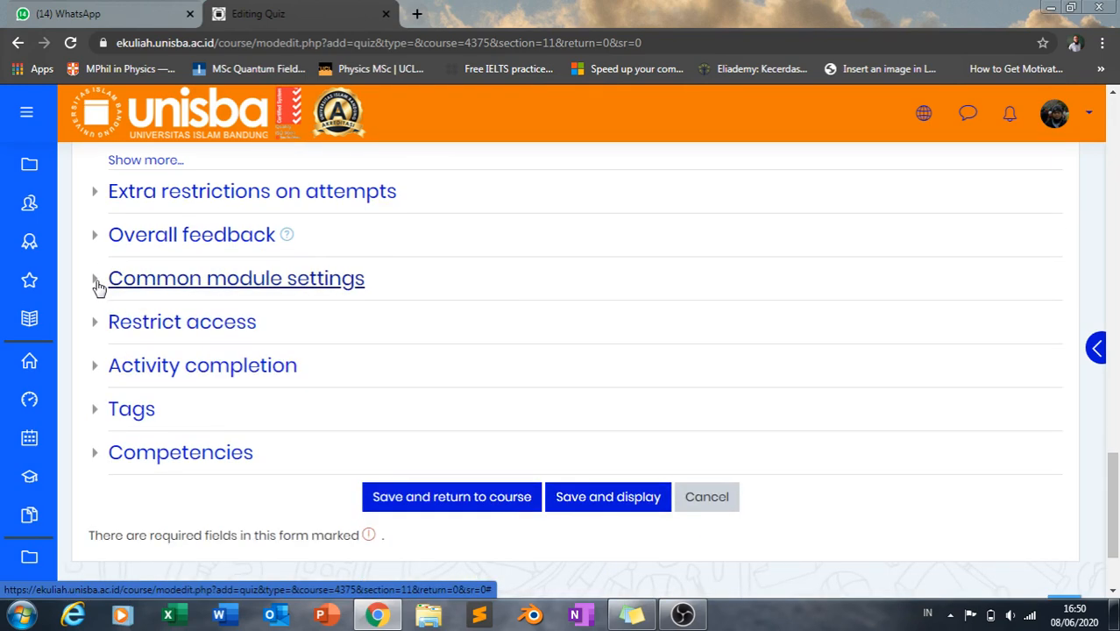
{"action": "left_click", "coordinate": [98, 287]}
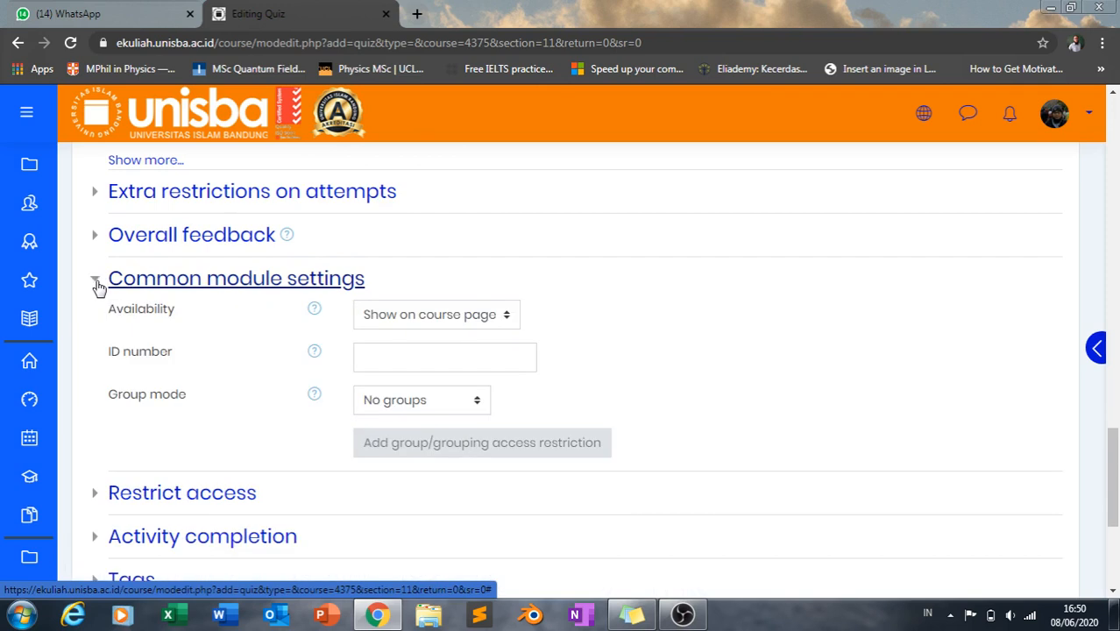
{"action": "left_click", "coordinate": [316, 312]}
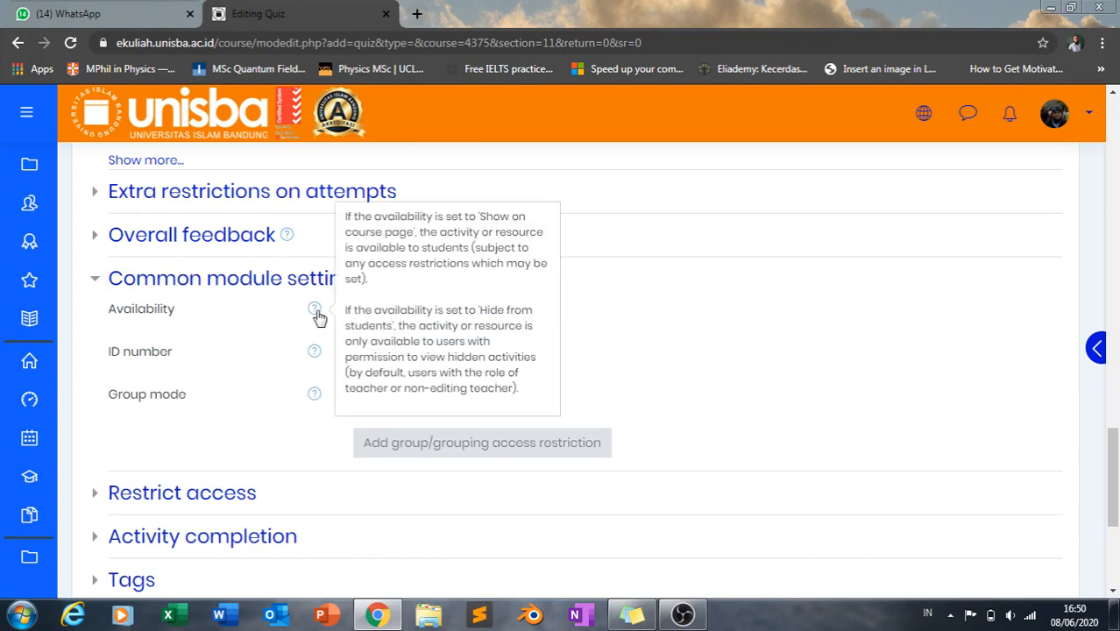
{"action": "left_click", "coordinate": [93, 287]}
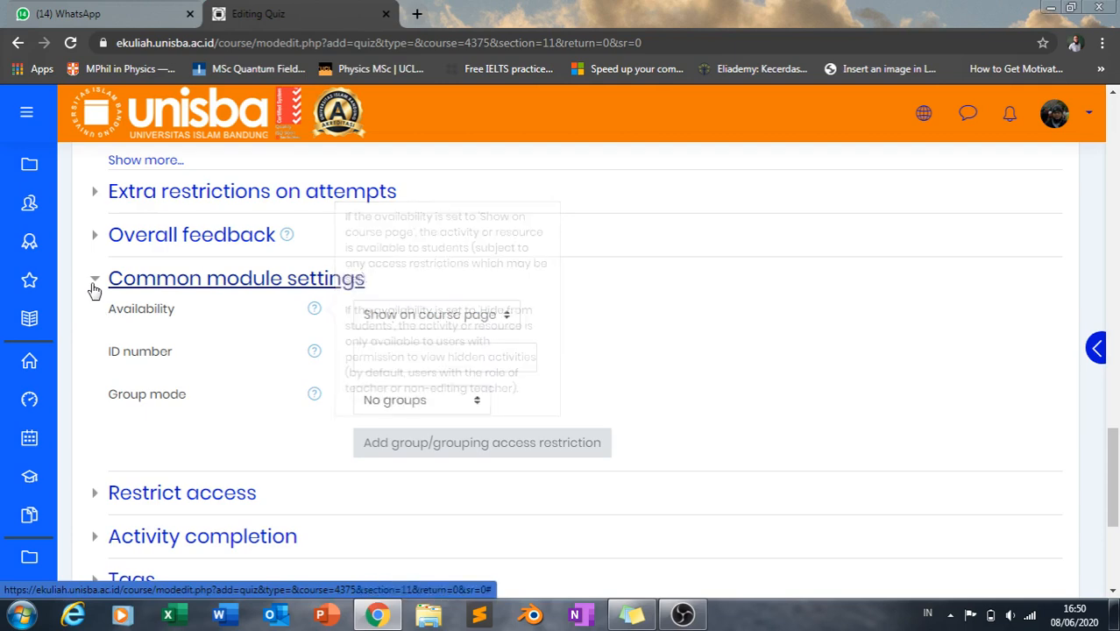
{"action": "left_click", "coordinate": [94, 332]}
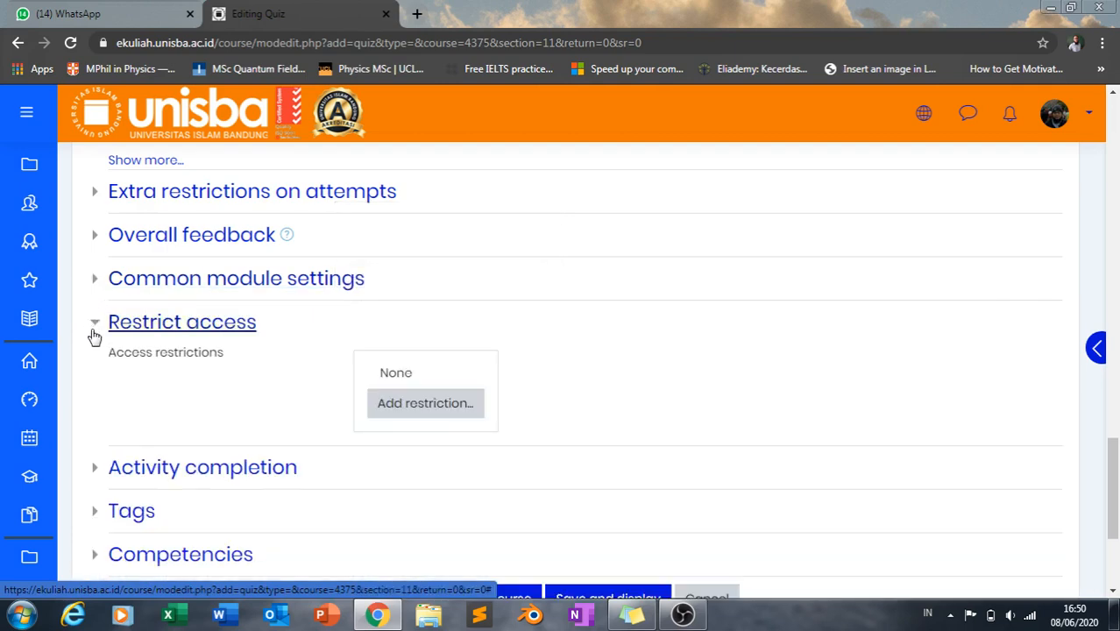
{"action": "left_click", "coordinate": [93, 332]}
Step: Set the quiz's completion tracking to "Do not indicate activity completion" and save the quiz, displaying its page
{"action": "left_click", "coordinate": [94, 371]}
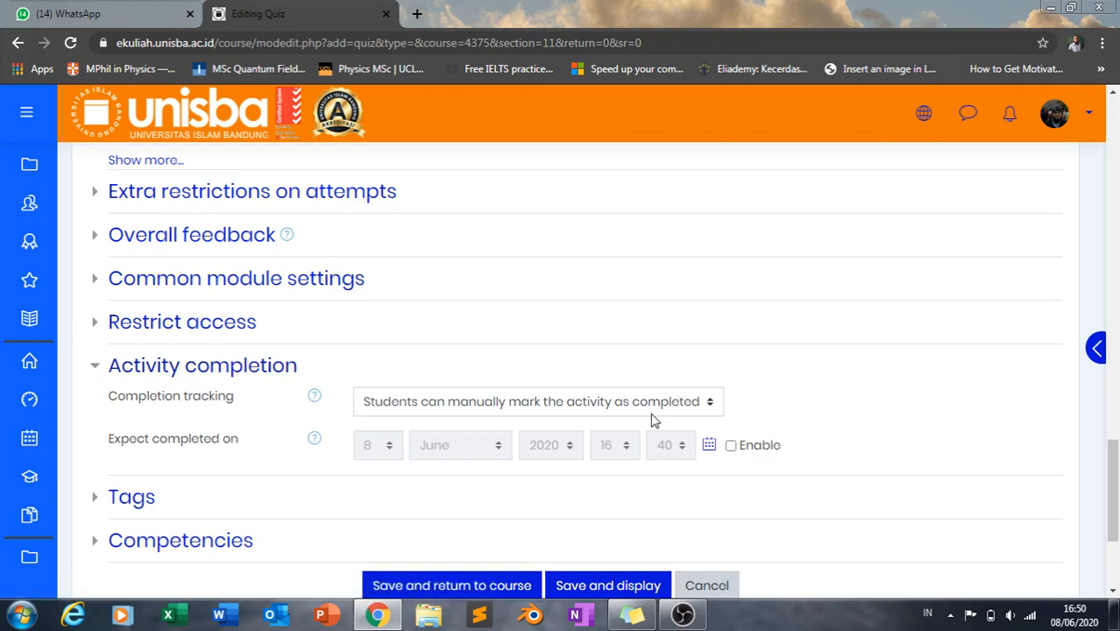
{"action": "left_click", "coordinate": [710, 405]}
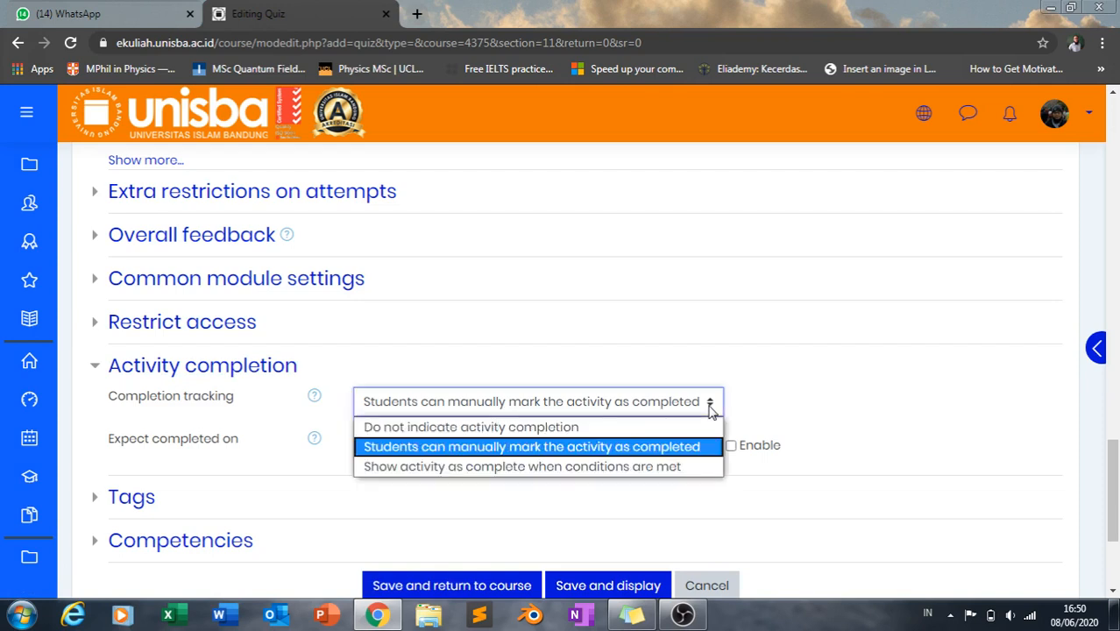
{"action": "left_click", "coordinate": [601, 427]}
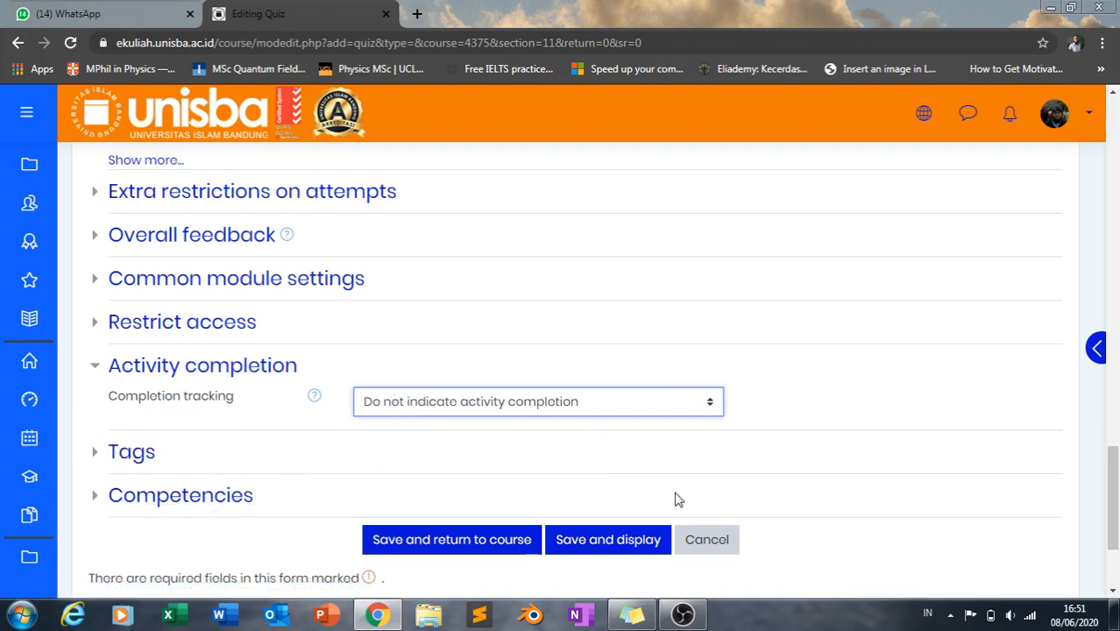
{"action": "scroll", "coordinate": [677, 498], "scroll_direction": "down", "scroll_amount": 1}
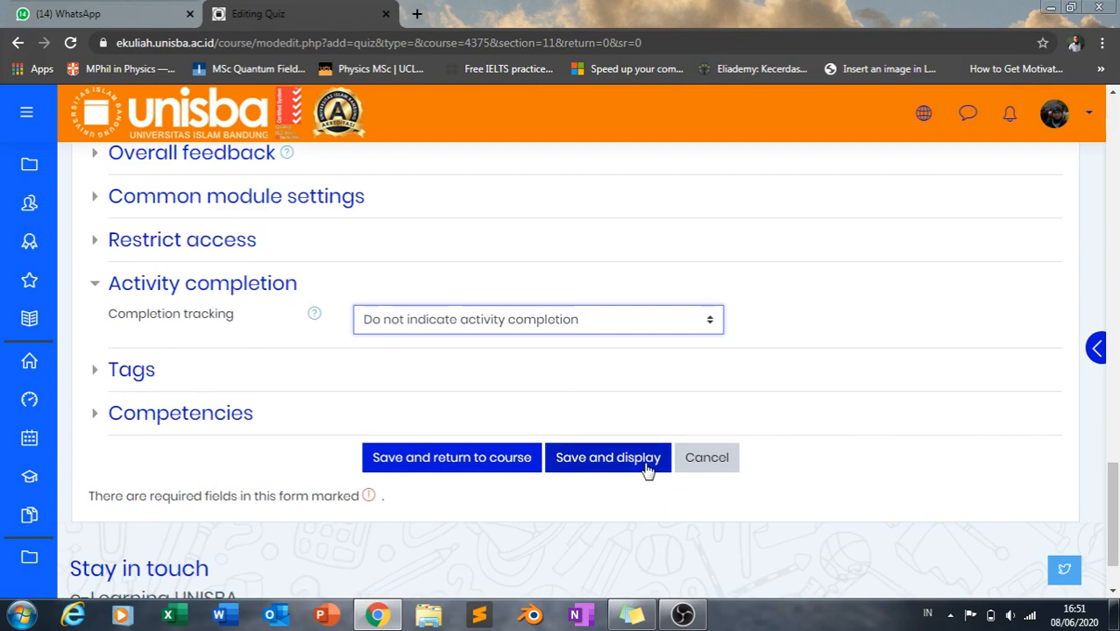
{"action": "left_click", "coordinate": [647, 470]}
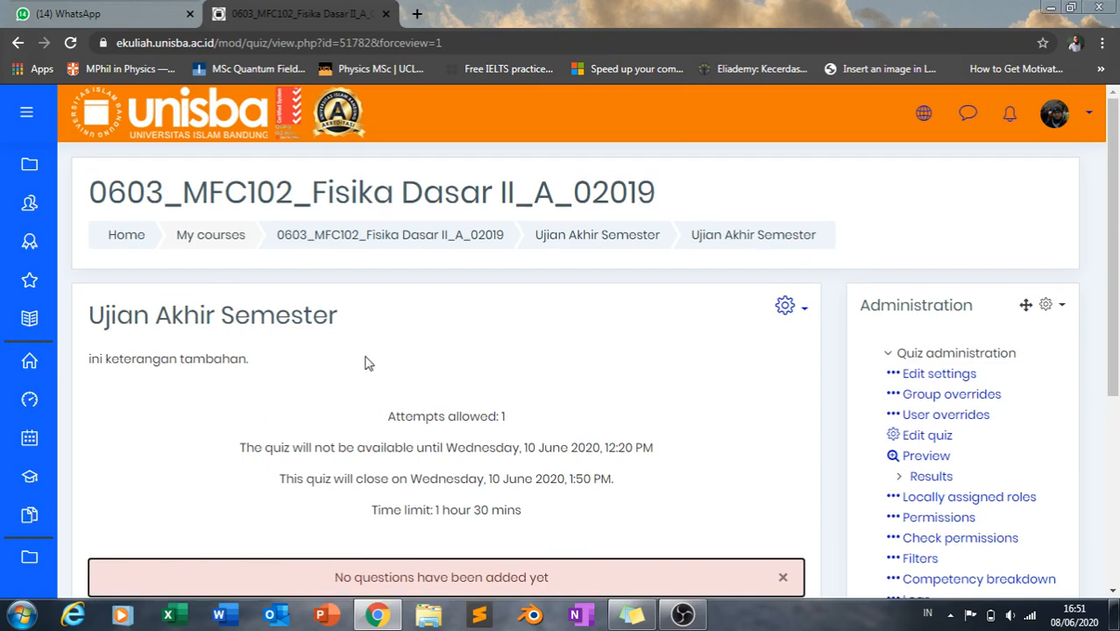
Step: Check the saved quiz's page and its entry in the Ujian Akhir Semester course section in a separate tab, then close that tab
{"action": "scroll", "coordinate": [383, 366], "scroll_direction": "down", "scroll_amount": 2}
{"action": "scroll", "coordinate": [383, 367], "scroll_direction": "up", "scroll_amount": 2}
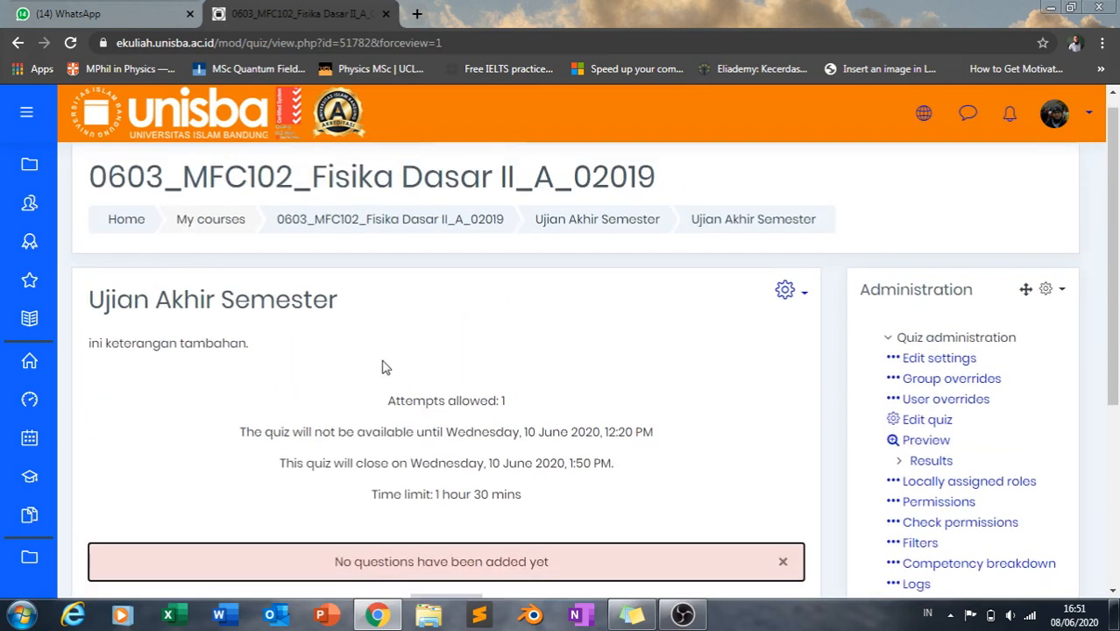
{"action": "scroll", "coordinate": [383, 366], "scroll_direction": "down", "scroll_amount": 1}
{"action": "scroll", "coordinate": [410, 365], "scroll_direction": "up", "scroll_amount": 1}
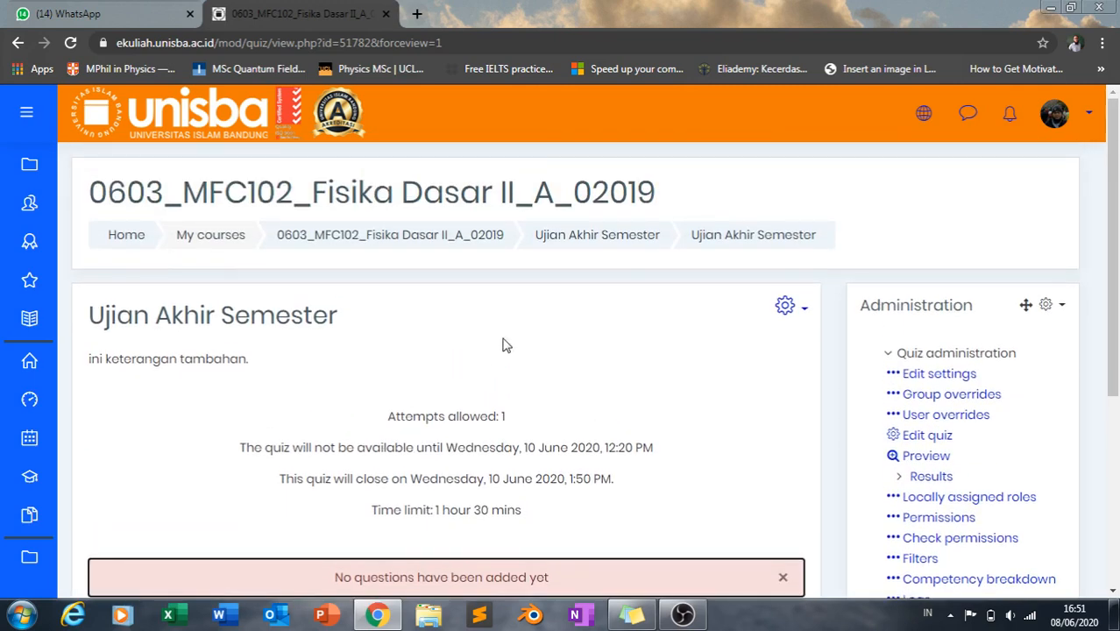
{"action": "right_click", "coordinate": [603, 243]}
{"action": "left_click", "coordinate": [636, 247]}
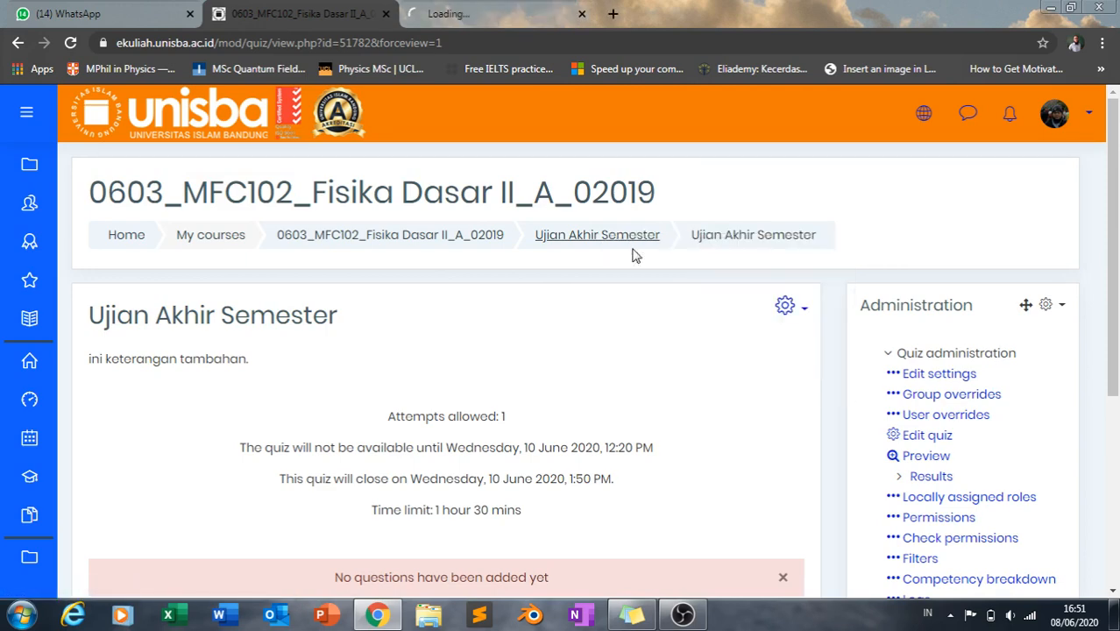
{"action": "left_click", "coordinate": [490, 12]}
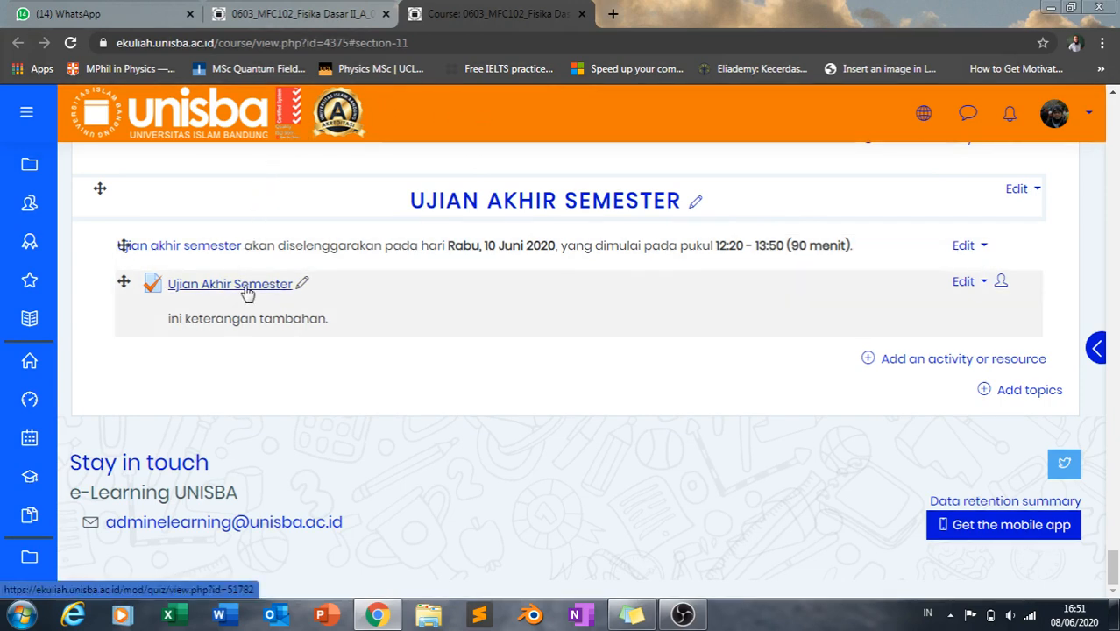
{"action": "left_click", "coordinate": [582, 14]}
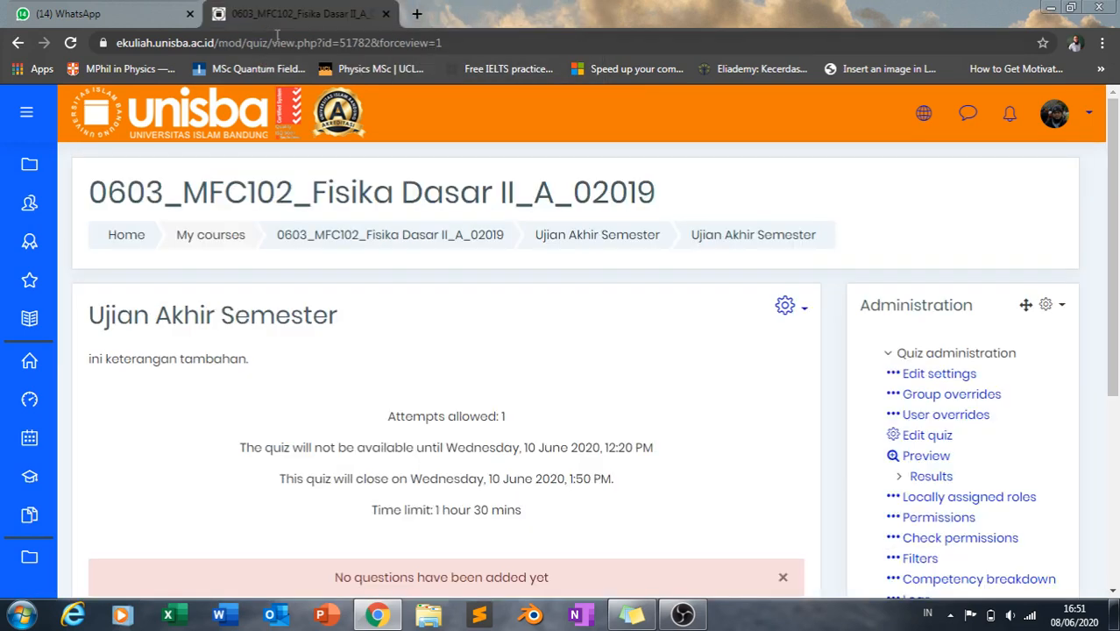
Step: Open the Ujian Akhir Semester quiz for question editing and enter 100.00 as its maximum grade
{"action": "scroll", "coordinate": [535, 418], "scroll_direction": "down", "scroll_amount": 1}
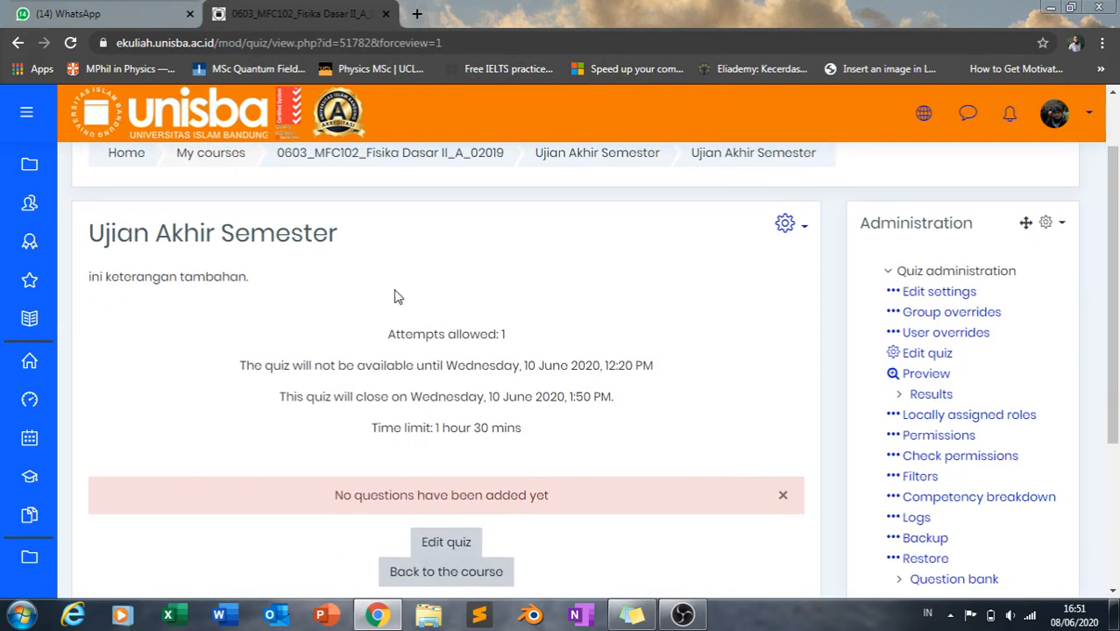
{"action": "scroll", "coordinate": [598, 499], "scroll_direction": "down", "scroll_amount": 4}
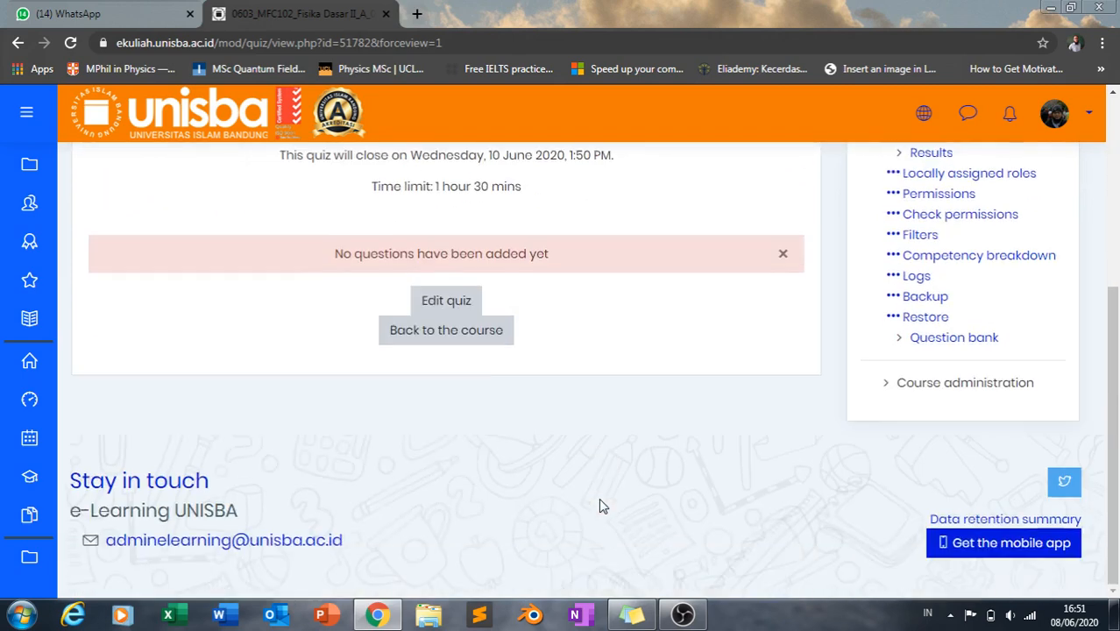
{"action": "scroll", "coordinate": [598, 500], "scroll_direction": "up", "scroll_amount": 4}
{"action": "scroll", "coordinate": [599, 499], "scroll_direction": "down", "scroll_amount": 1}
{"action": "scroll", "coordinate": [601, 506], "scroll_direction": "down", "scroll_amount": 1}
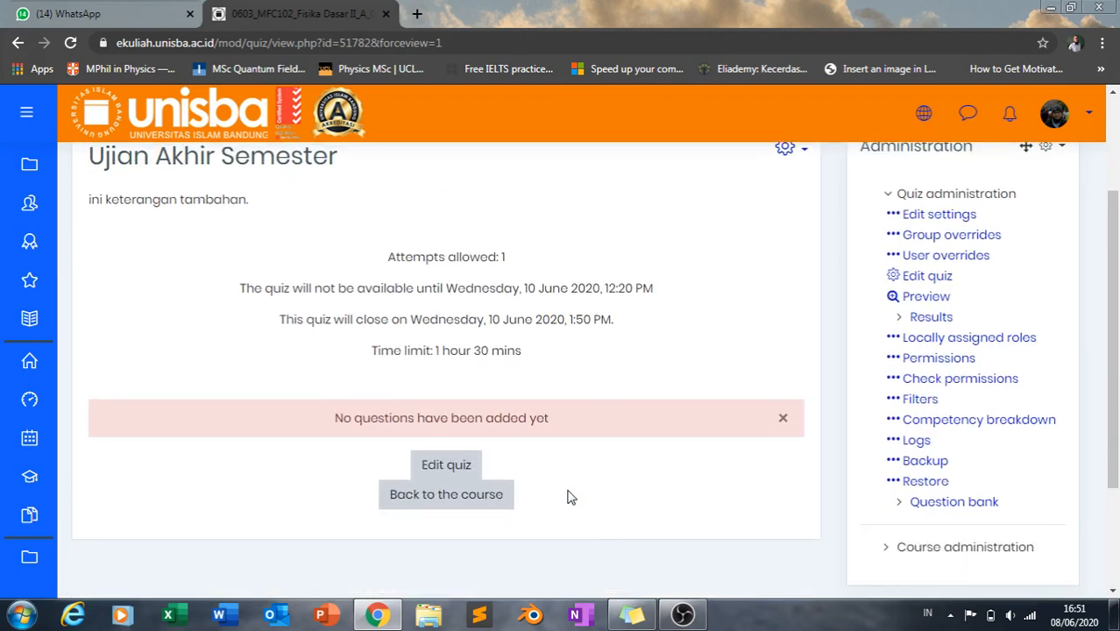
{"action": "left_click", "coordinate": [442, 465]}
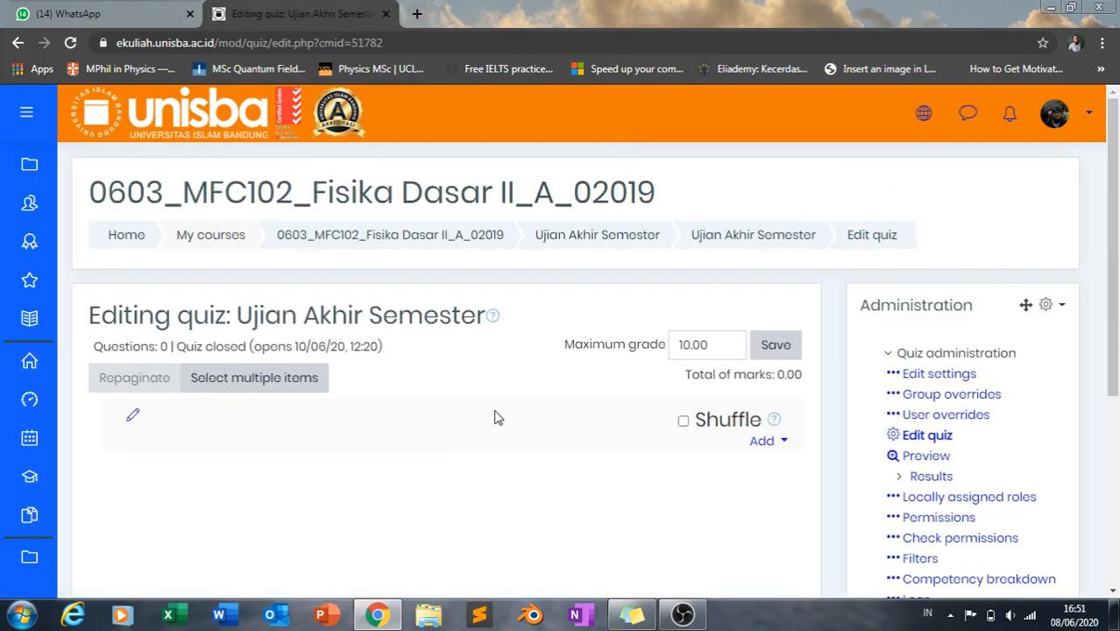
{"action": "left_click", "coordinate": [680, 344]}
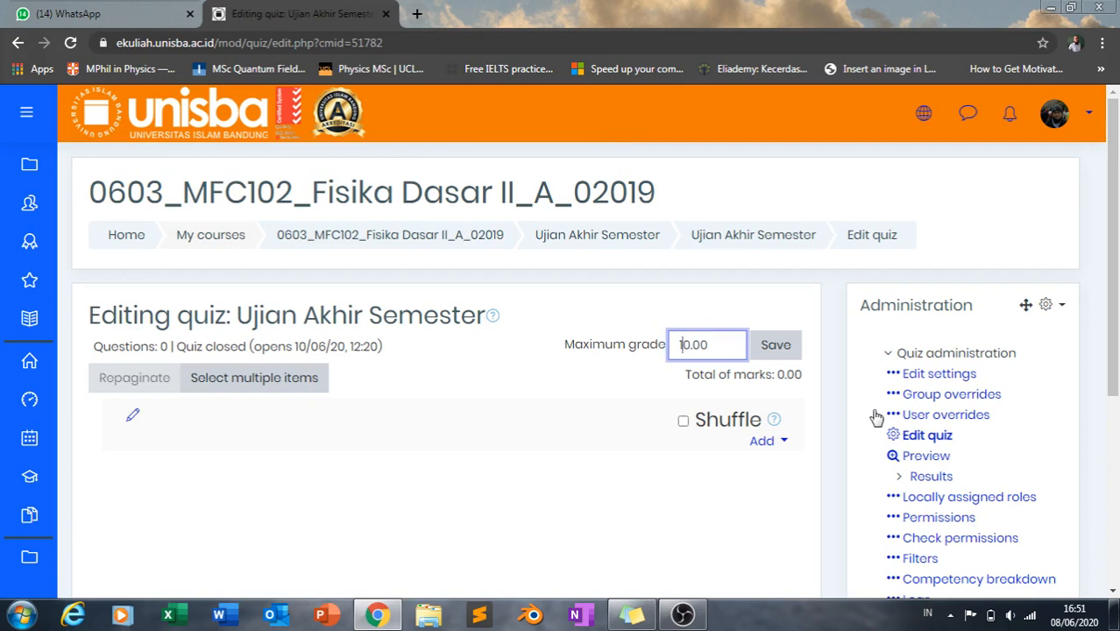
{"action": "type", "text": "0"}
Step: Add the questions difusi1 and difusi3 to the quiz from the question bank category UAS FD 2 Difusi
{"action": "left_click", "coordinate": [778, 445]}
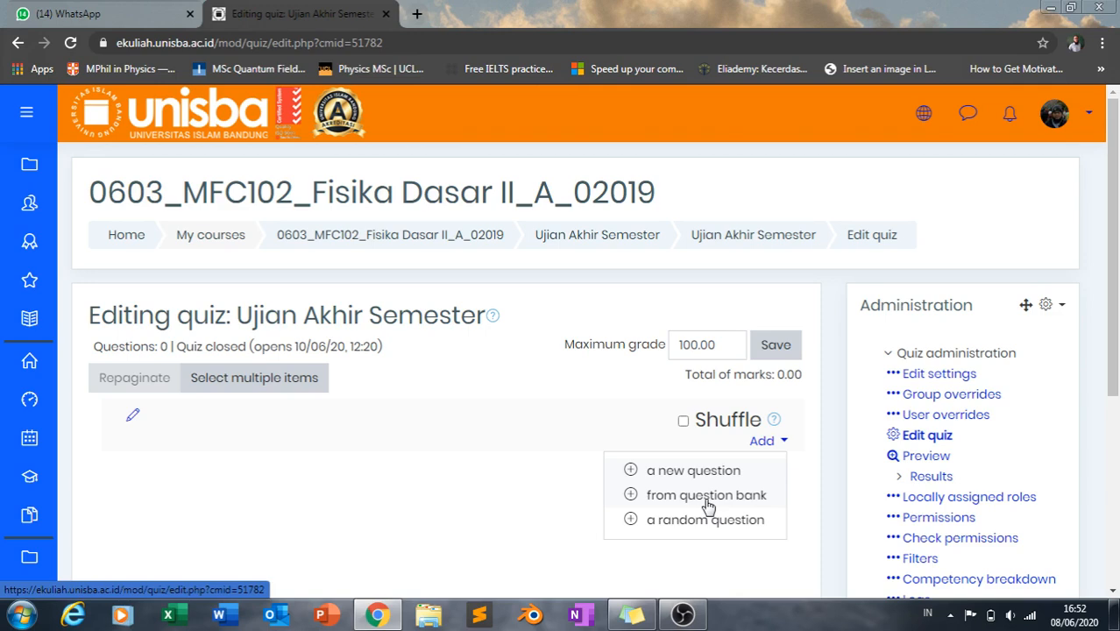
{"action": "left_click", "coordinate": [706, 496]}
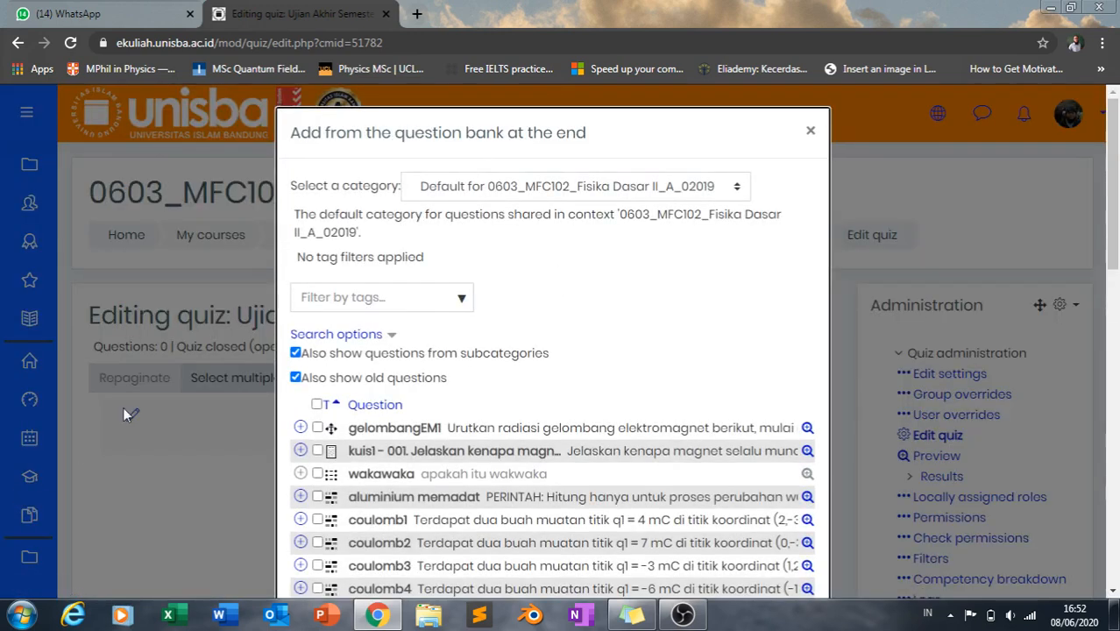
{"action": "scroll", "coordinate": [614, 417], "scroll_direction": "down", "scroll_amount": 3}
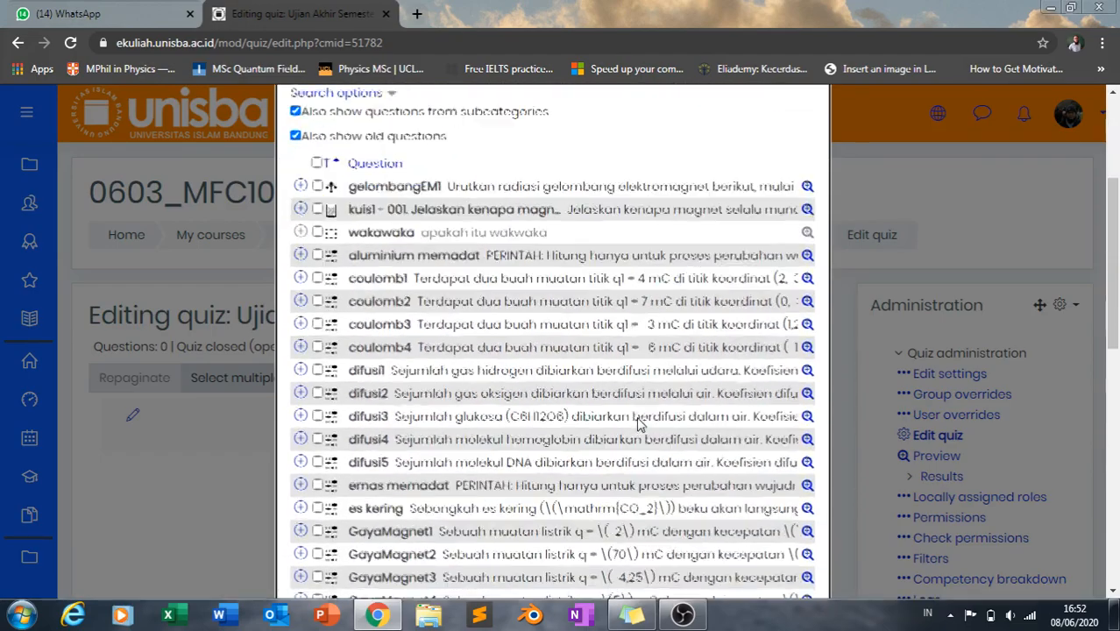
{"action": "scroll", "coordinate": [637, 423], "scroll_direction": "down", "scroll_amount": 7}
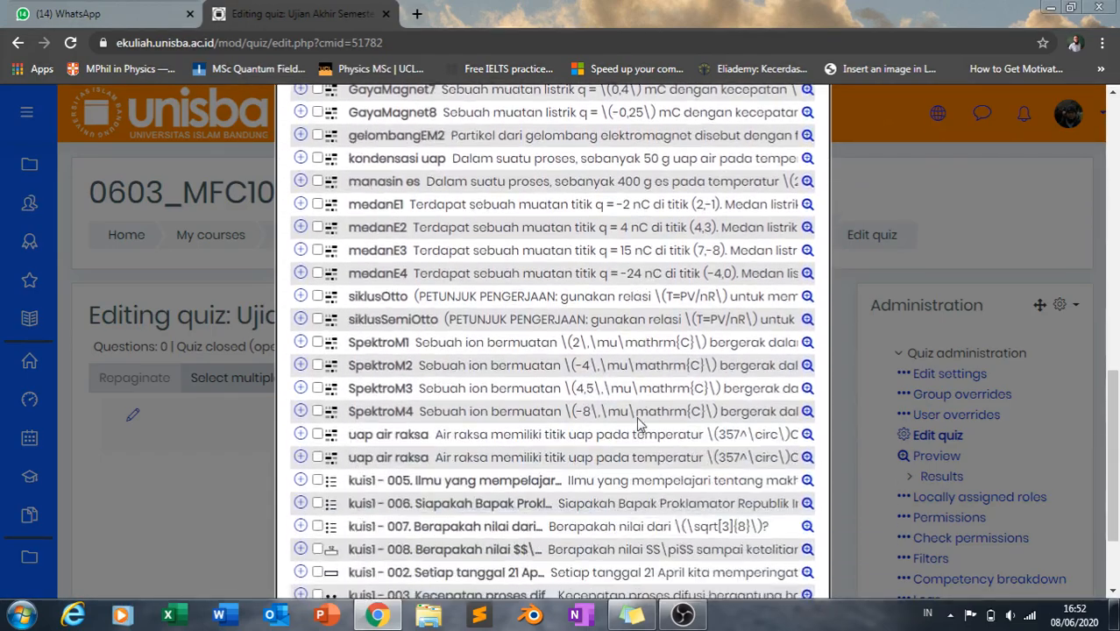
{"action": "scroll", "coordinate": [638, 424], "scroll_direction": "down", "scroll_amount": 4}
{"action": "scroll", "coordinate": [637, 424], "scroll_direction": "up", "scroll_amount": 10}
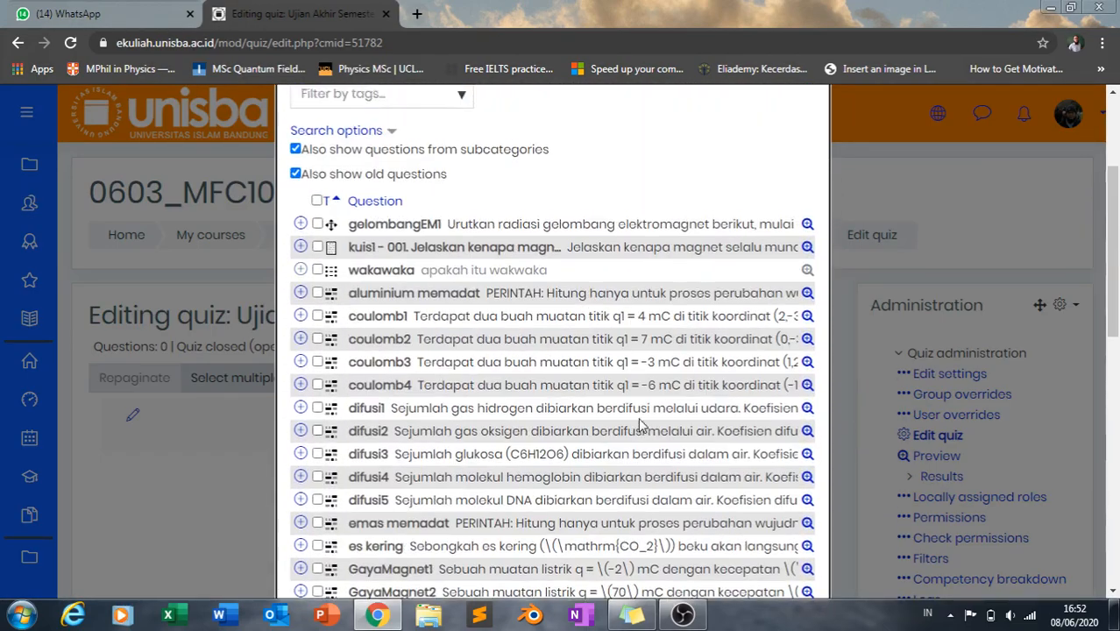
{"action": "scroll", "coordinate": [639, 425], "scroll_direction": "up", "scroll_amount": 2}
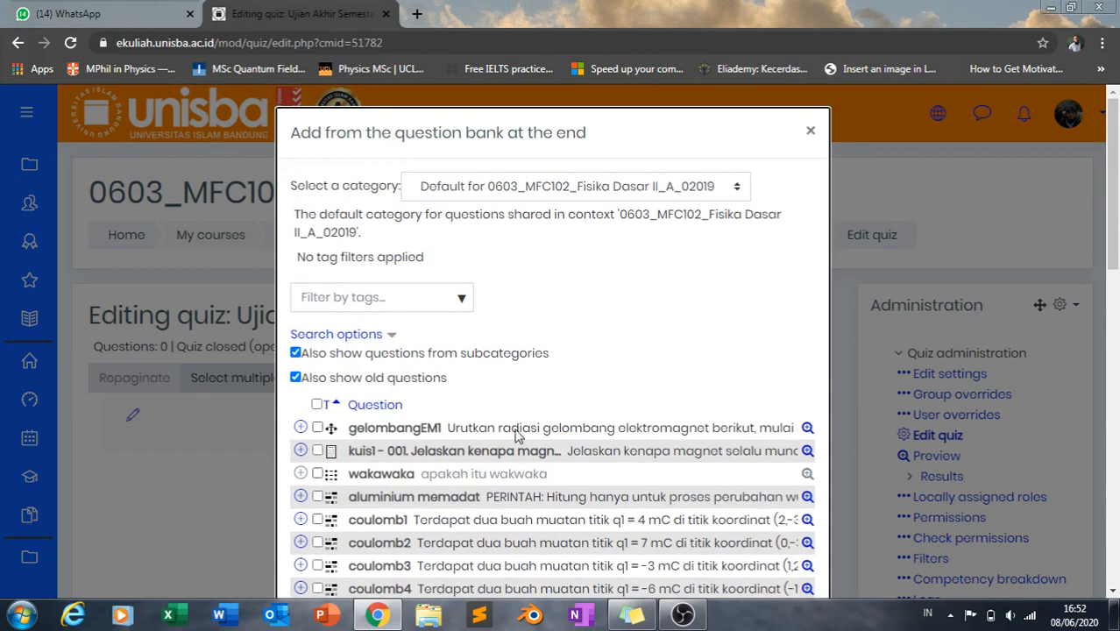
{"action": "left_click", "coordinate": [739, 188]}
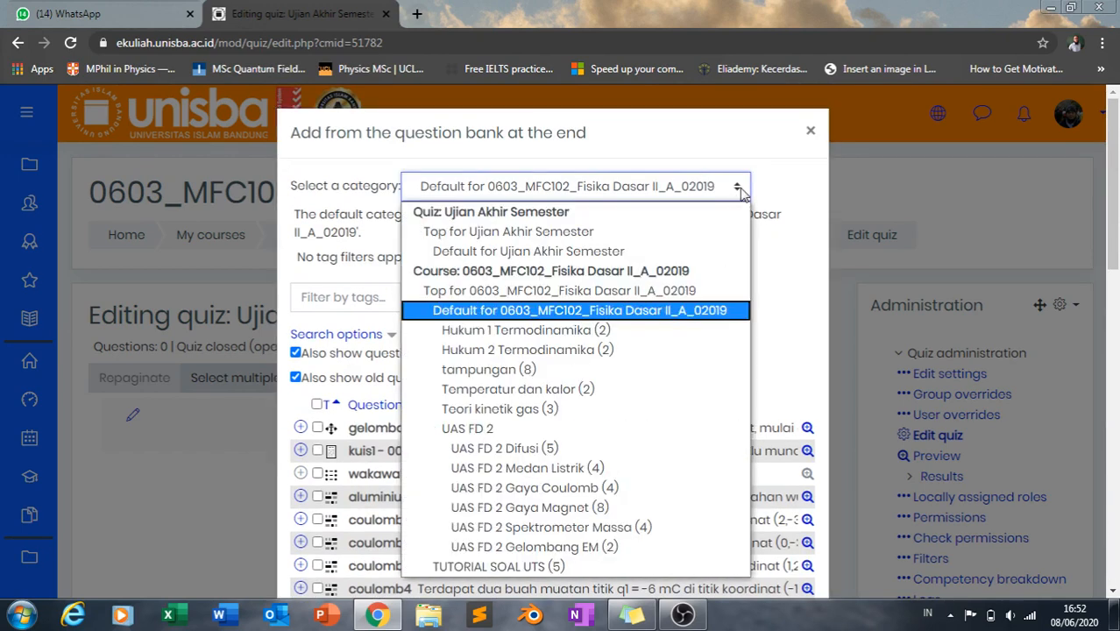
{"action": "left_click", "coordinate": [578, 451]}
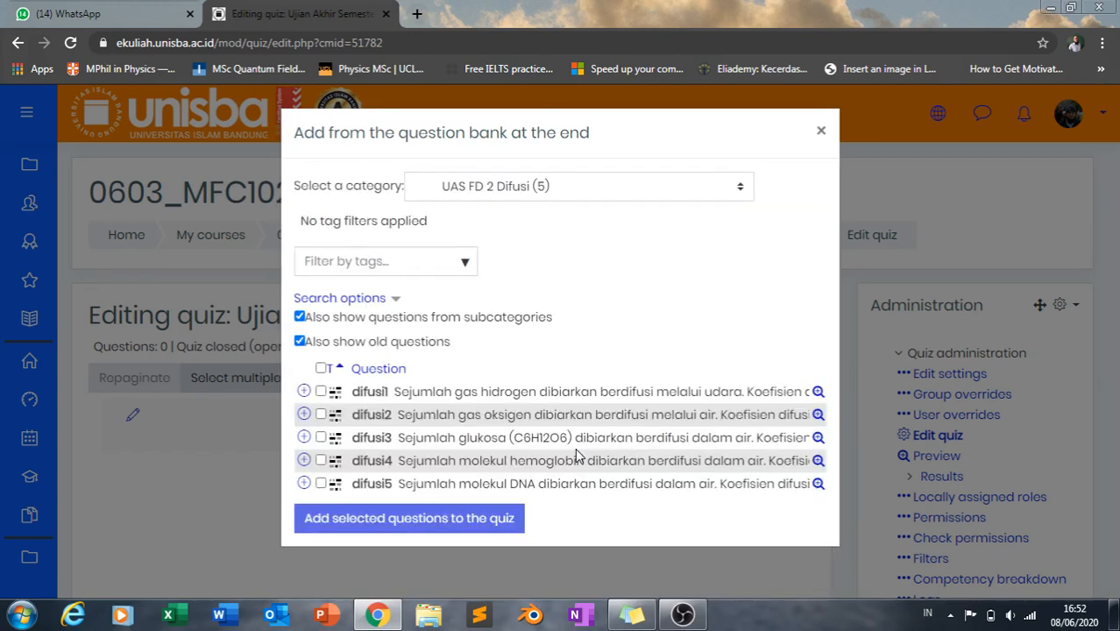
{"action": "left_click", "coordinate": [321, 391]}
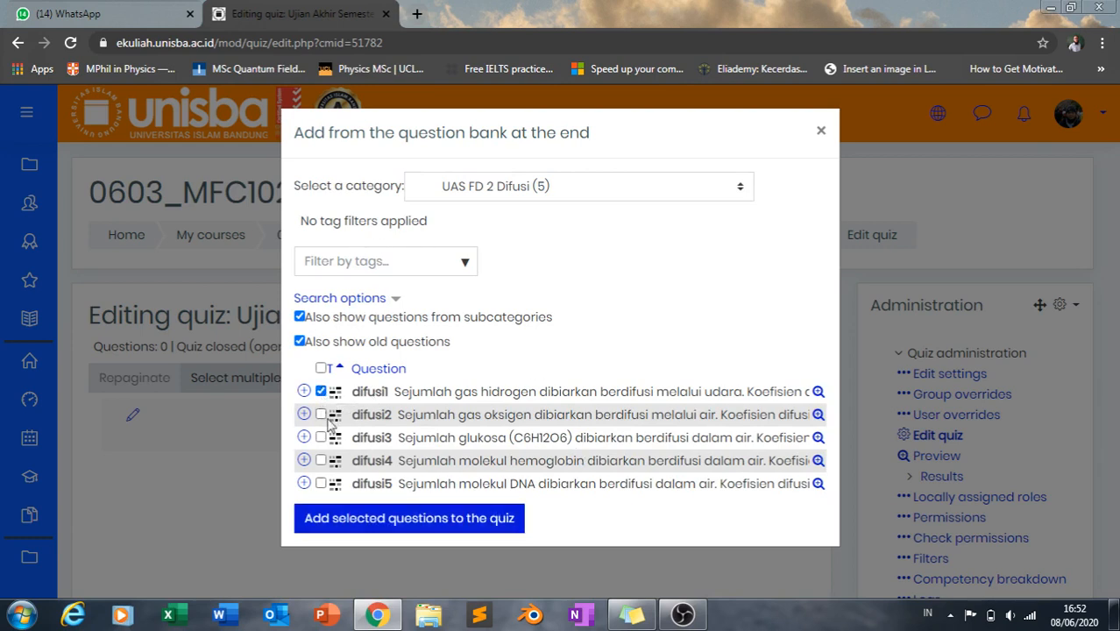
{"action": "left_click", "coordinate": [321, 437]}
{"action": "left_click", "coordinate": [394, 522]}
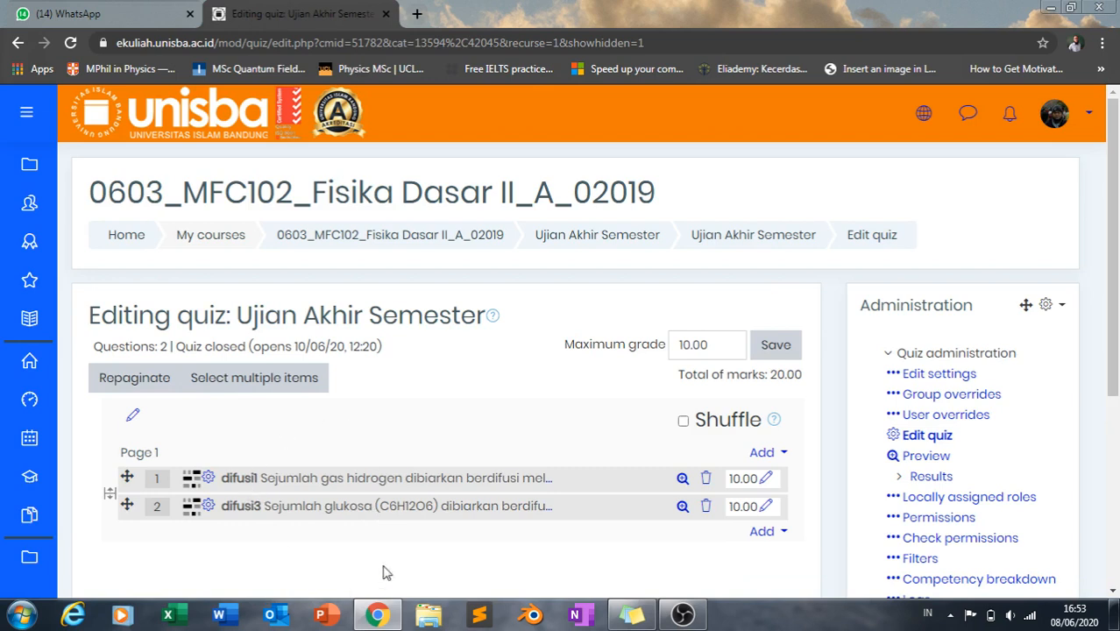
Step: Delete the questions difusi1 and difusi3 from the quiz
{"action": "scroll", "coordinate": [390, 565], "scroll_direction": "down", "scroll_amount": 1}
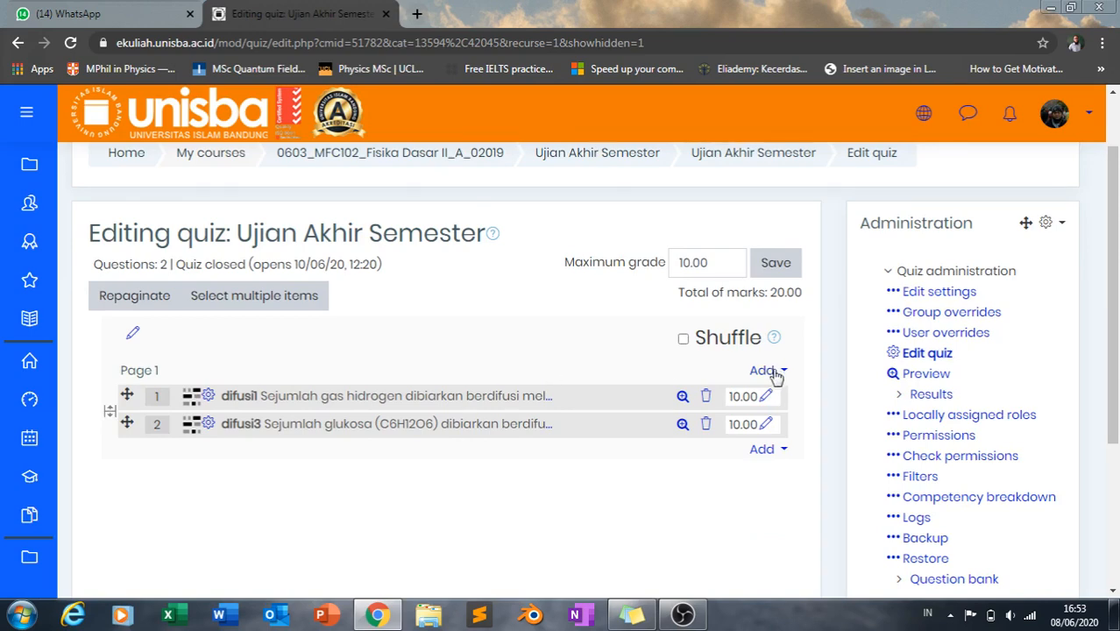
{"action": "left_click", "coordinate": [706, 398]}
{"action": "left_click", "coordinate": [481, 441]}
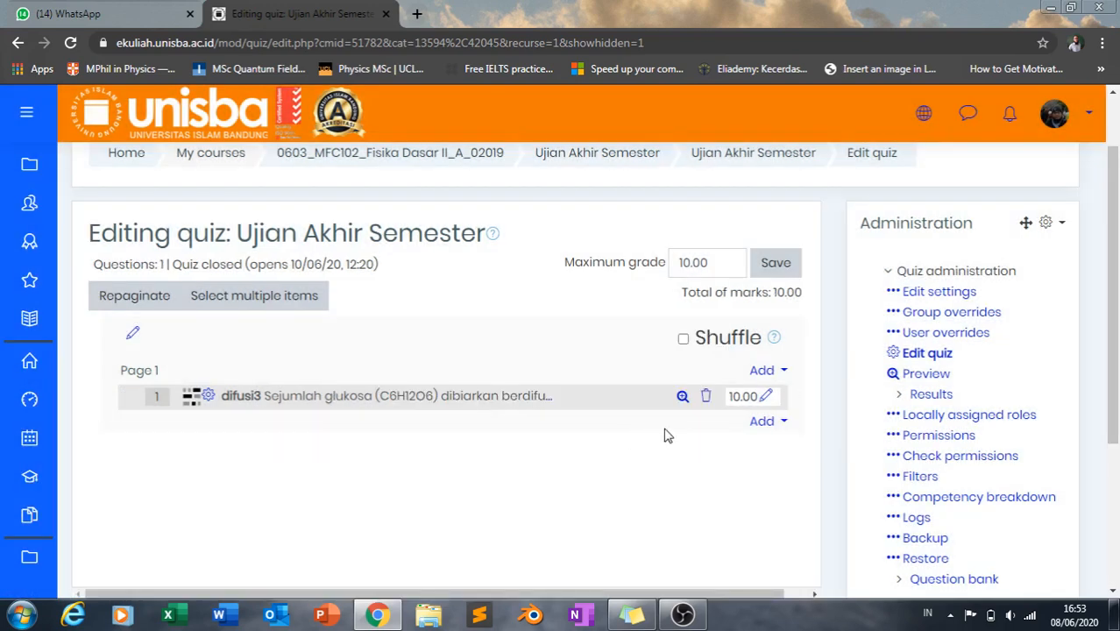
{"action": "left_click", "coordinate": [706, 397]}
{"action": "left_click", "coordinate": [513, 443]}
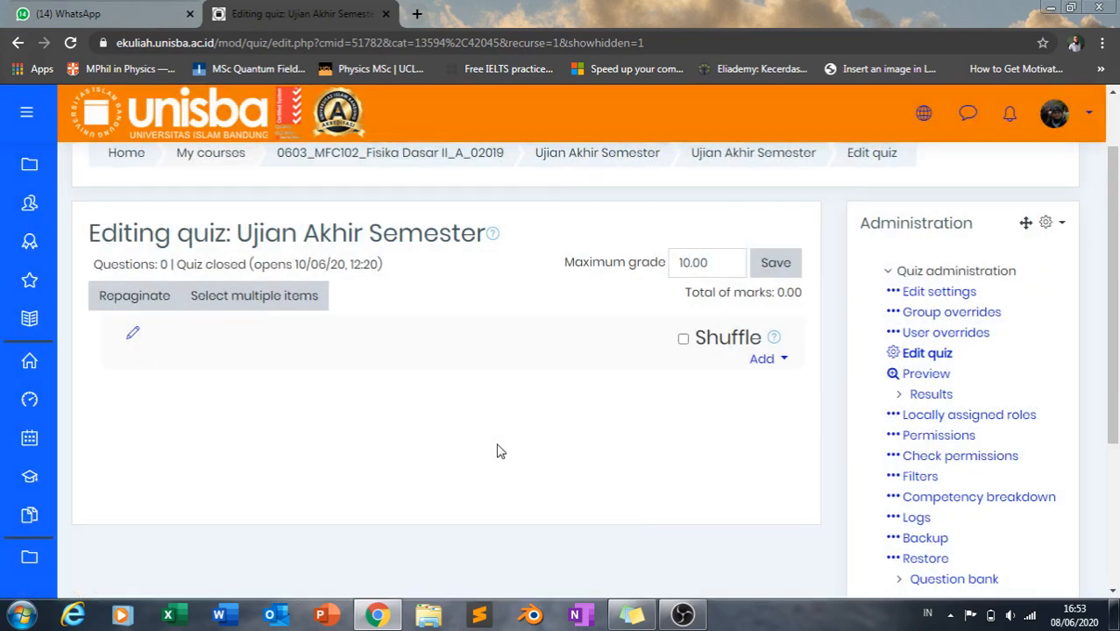
Step: Add 1 random question from the existing category UAS FD 2 Difusi to the empty quiz
{"action": "left_click", "coordinate": [780, 363]}
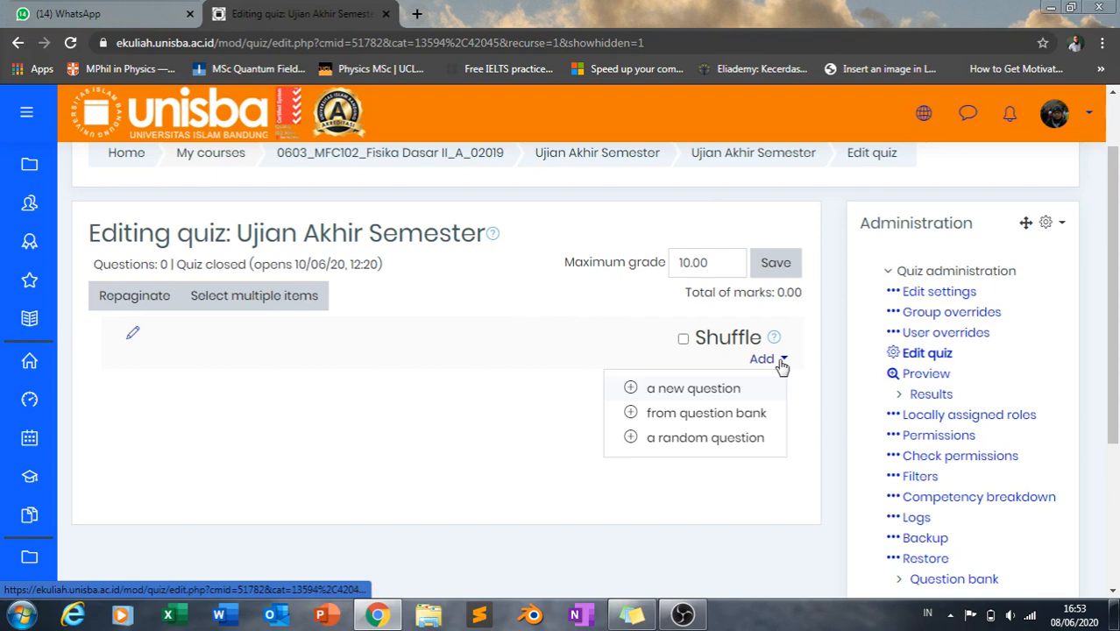
{"action": "left_click", "coordinate": [709, 438]}
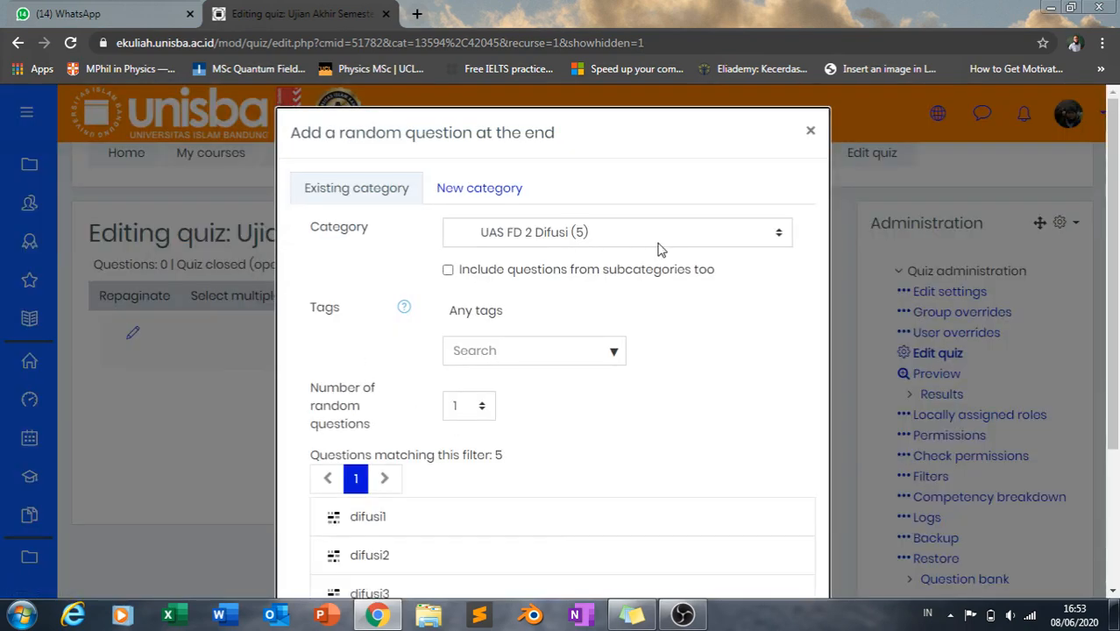
{"action": "left_click", "coordinate": [480, 406]}
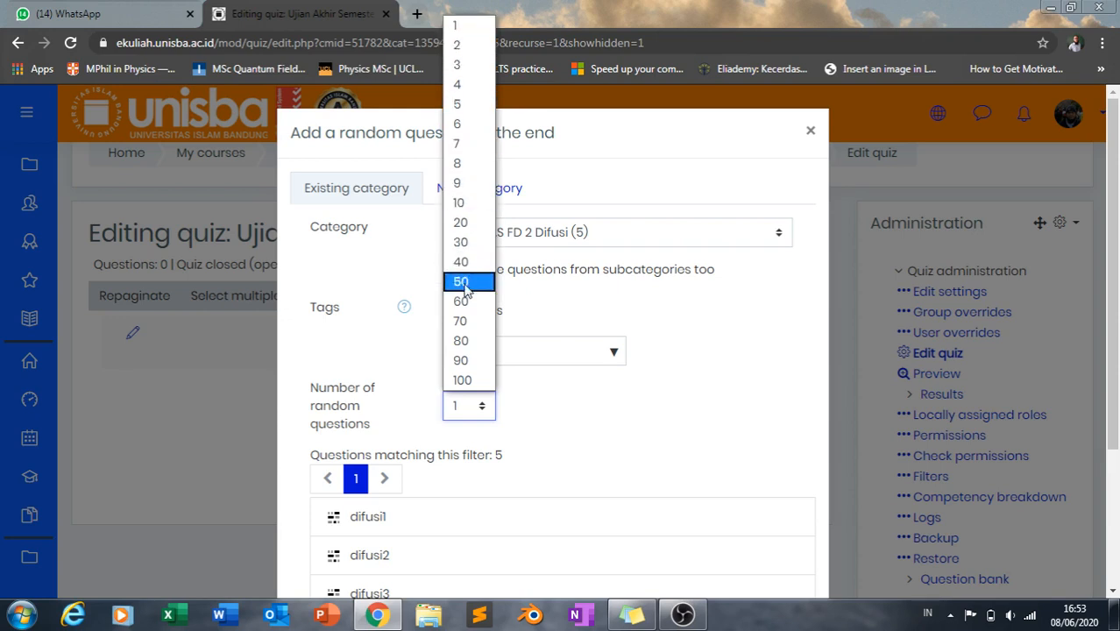
{"action": "left_click", "coordinate": [457, 31]}
{"action": "left_click", "coordinate": [619, 456]}
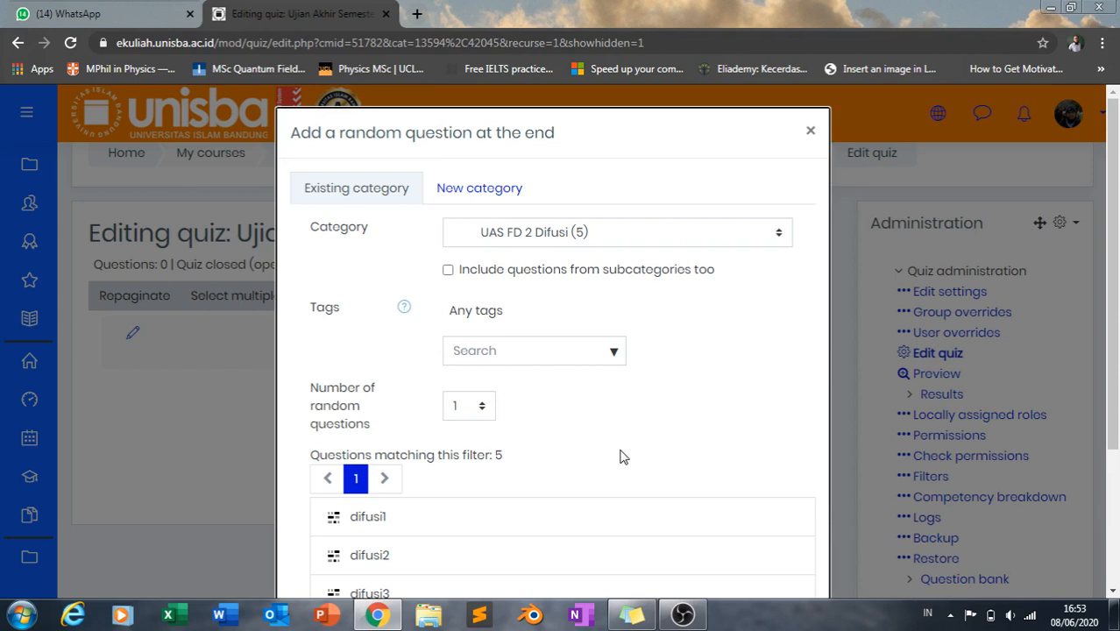
{"action": "scroll", "coordinate": [619, 456], "scroll_direction": "down", "scroll_amount": 3}
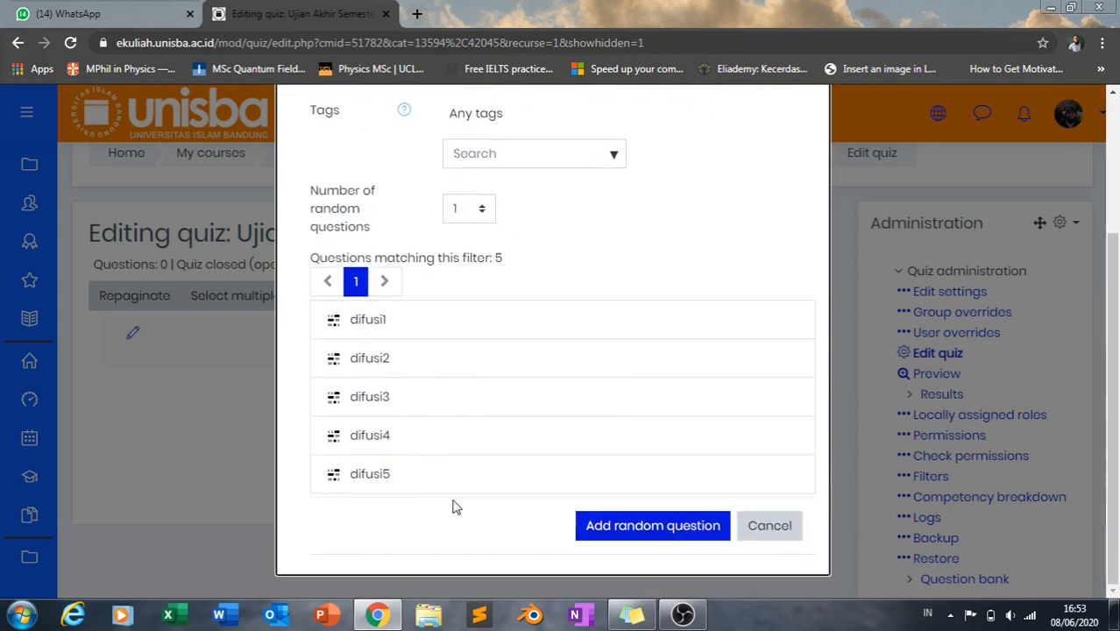
{"action": "left_click", "coordinate": [664, 531]}
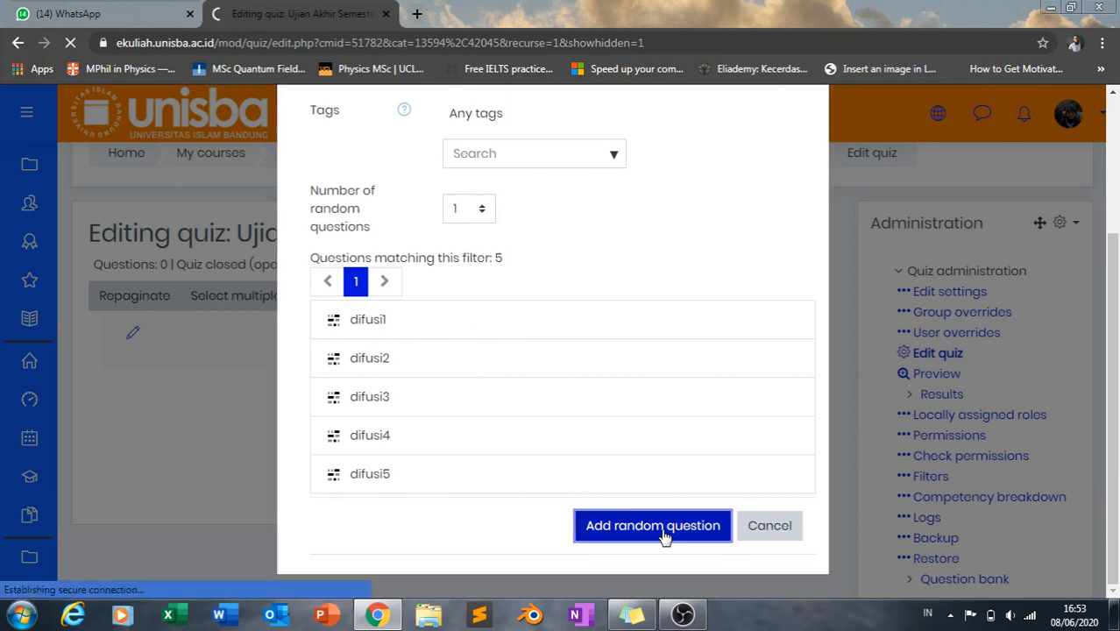
{"action": "scroll", "coordinate": [431, 526], "scroll_direction": "down", "scroll_amount": 2}
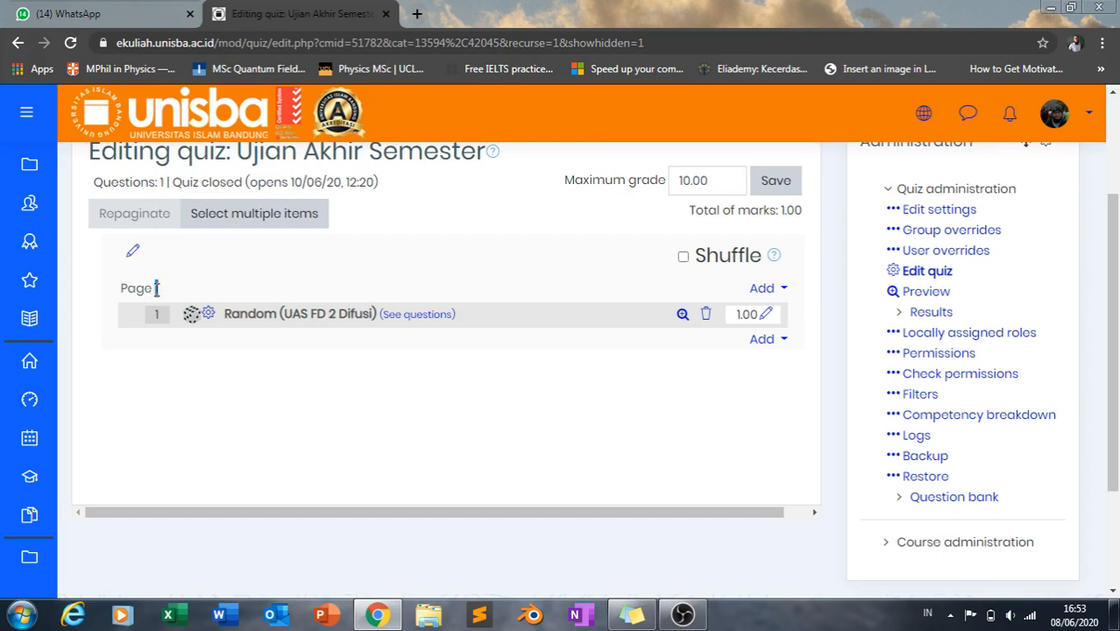
{"action": "left_click", "coordinate": [132, 252]}
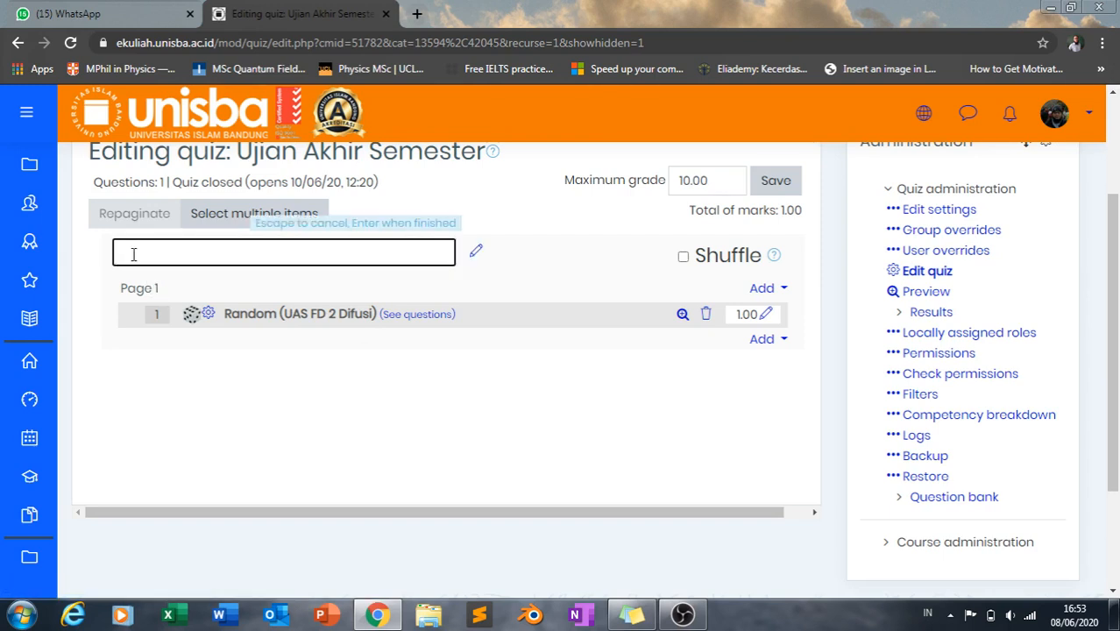
{"action": "left_click", "coordinate": [400, 411]}
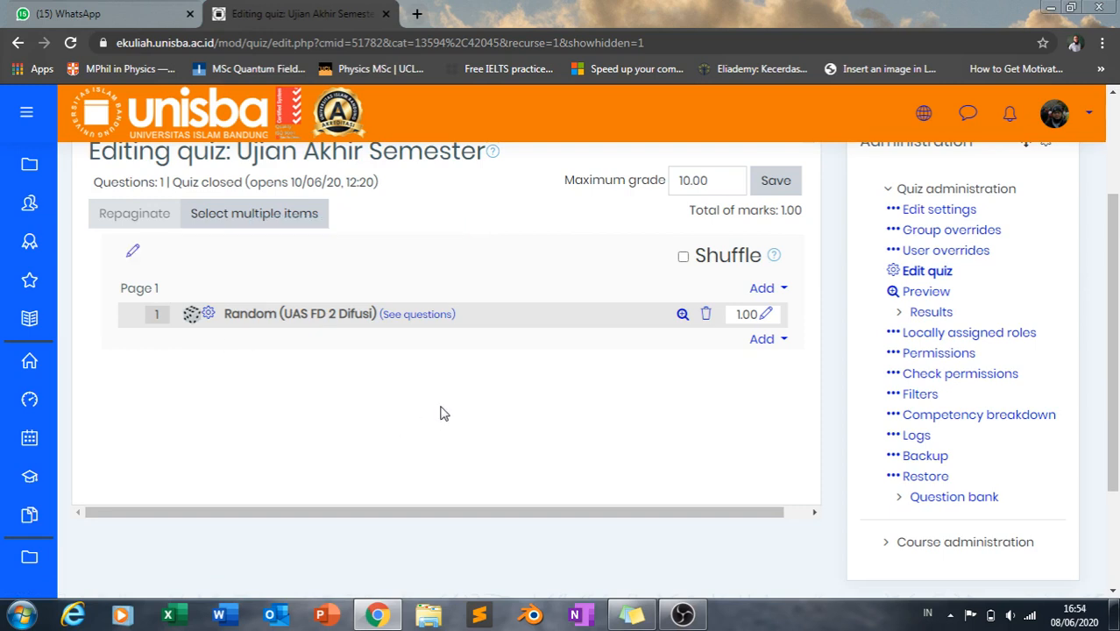
Step: Add 1 random question from the category UAS FD 2 Medan Listrik at the end of the quiz
{"action": "left_click", "coordinate": [779, 340]}
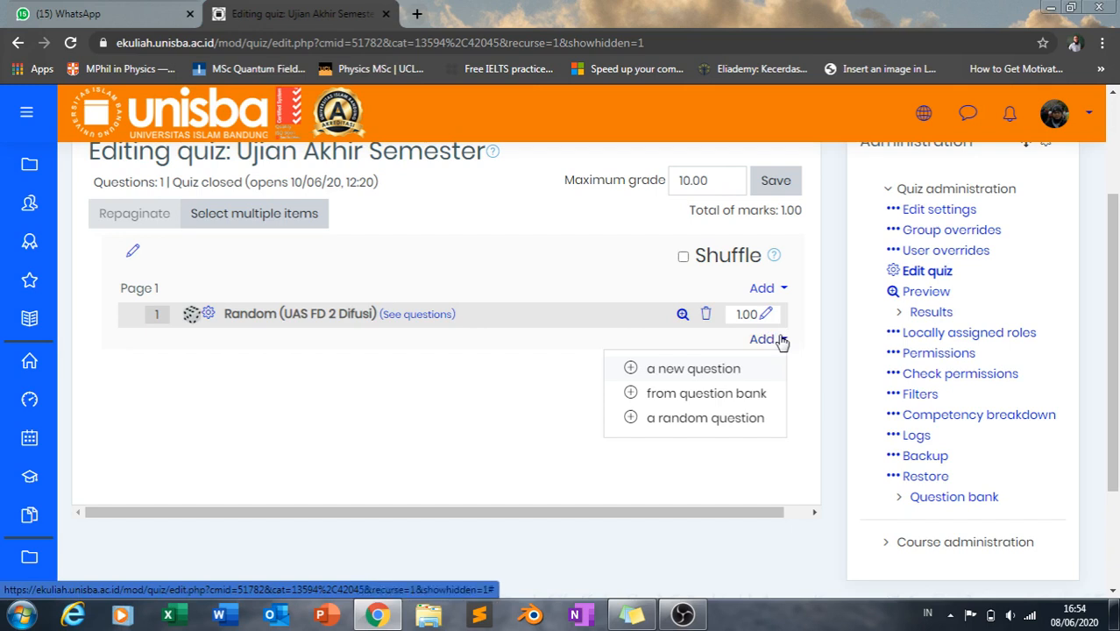
{"action": "left_click", "coordinate": [738, 418]}
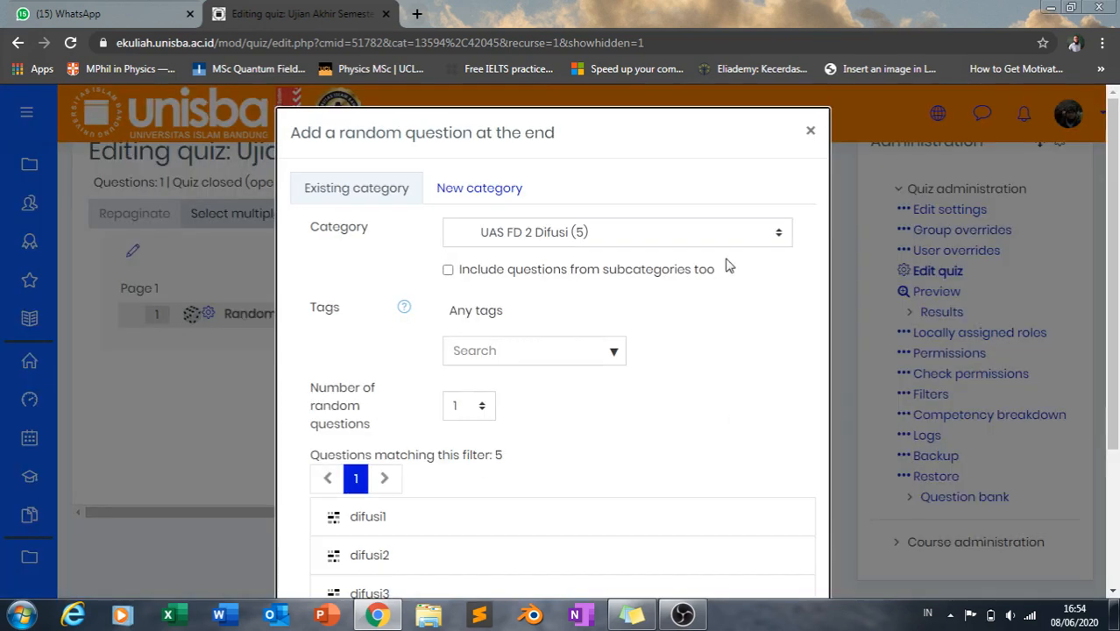
{"action": "left_click", "coordinate": [780, 236]}
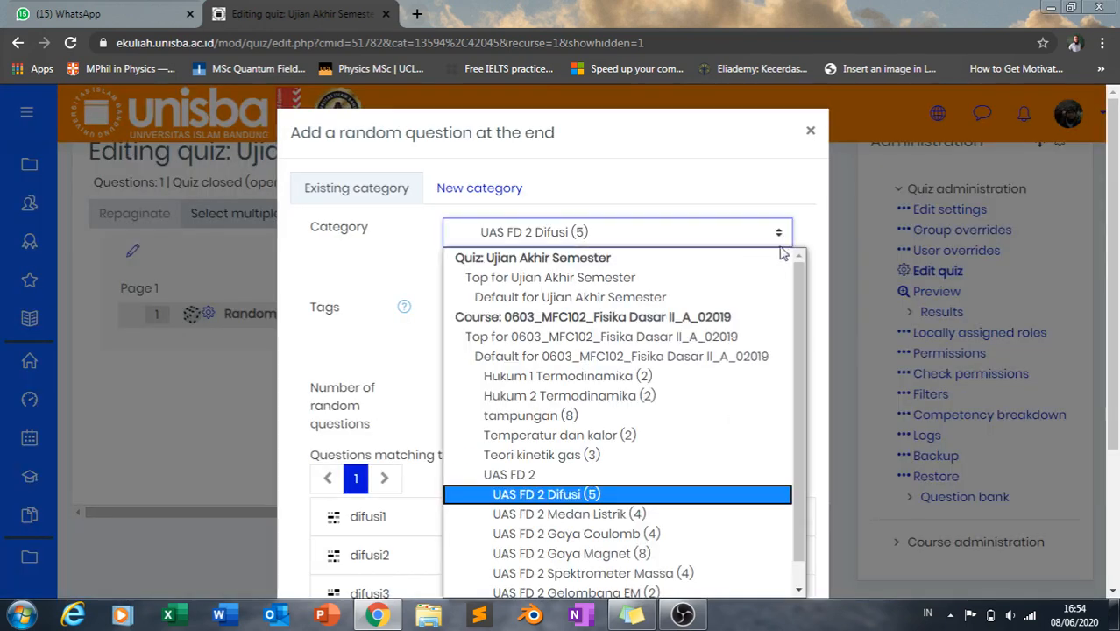
{"action": "left_click", "coordinate": [706, 518]}
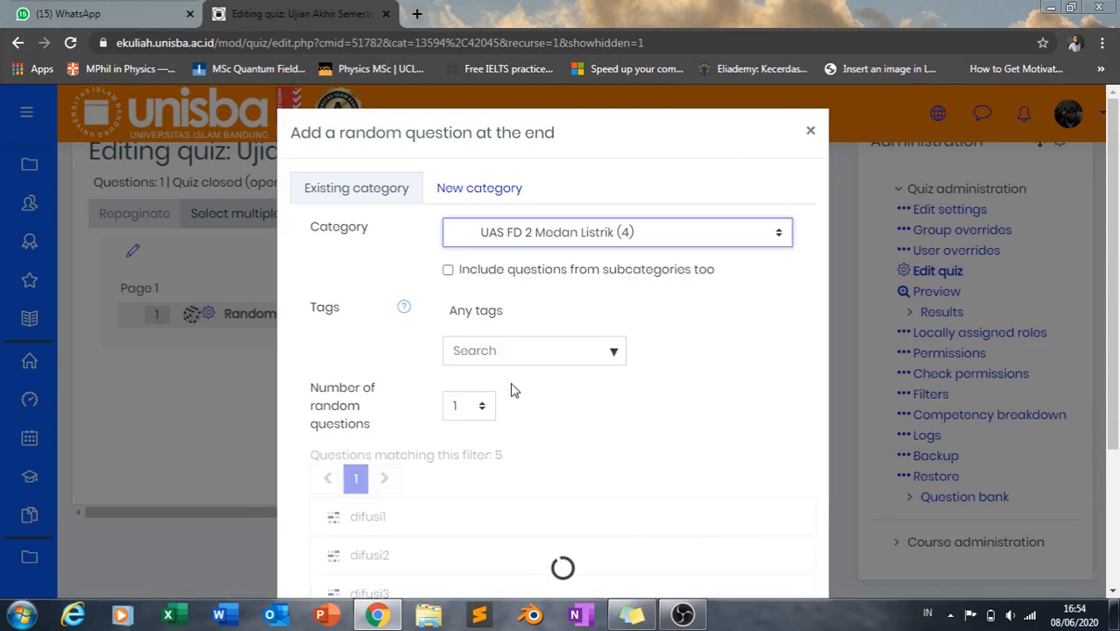
{"action": "scroll", "coordinate": [523, 387], "scroll_direction": "down", "scroll_amount": 3}
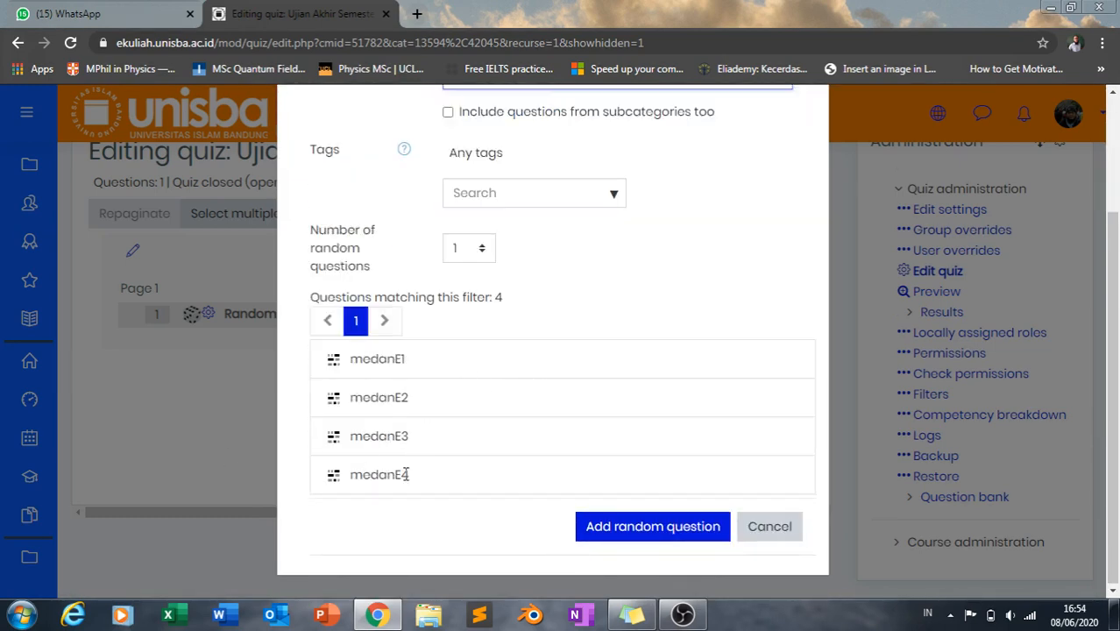
{"action": "scroll", "coordinate": [552, 313], "scroll_direction": "up", "scroll_amount": 3}
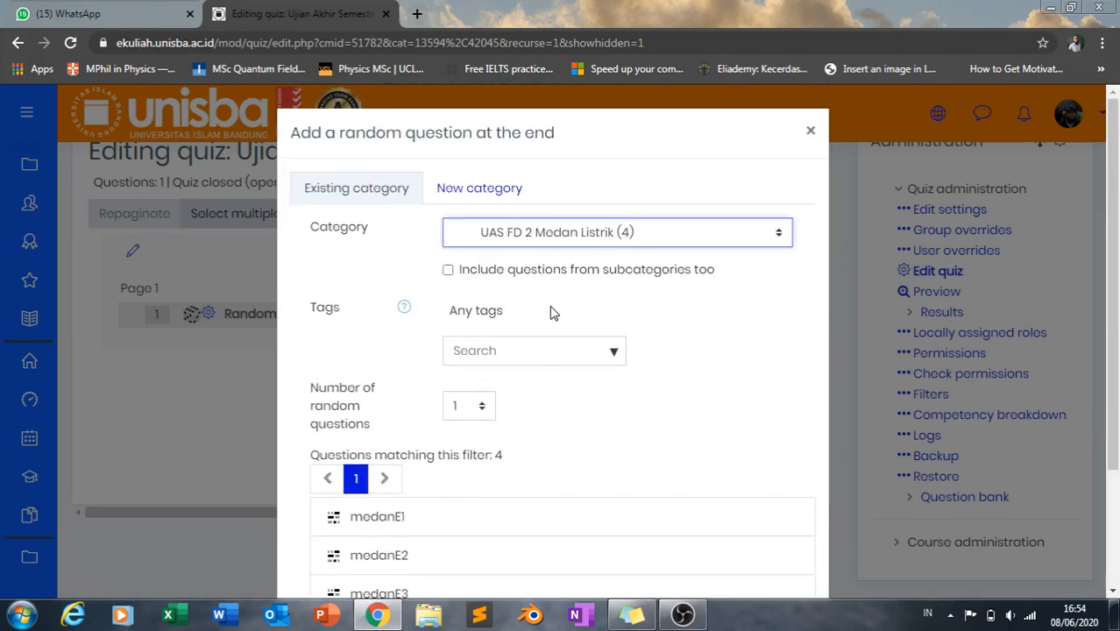
{"action": "left_click", "coordinate": [453, 412]}
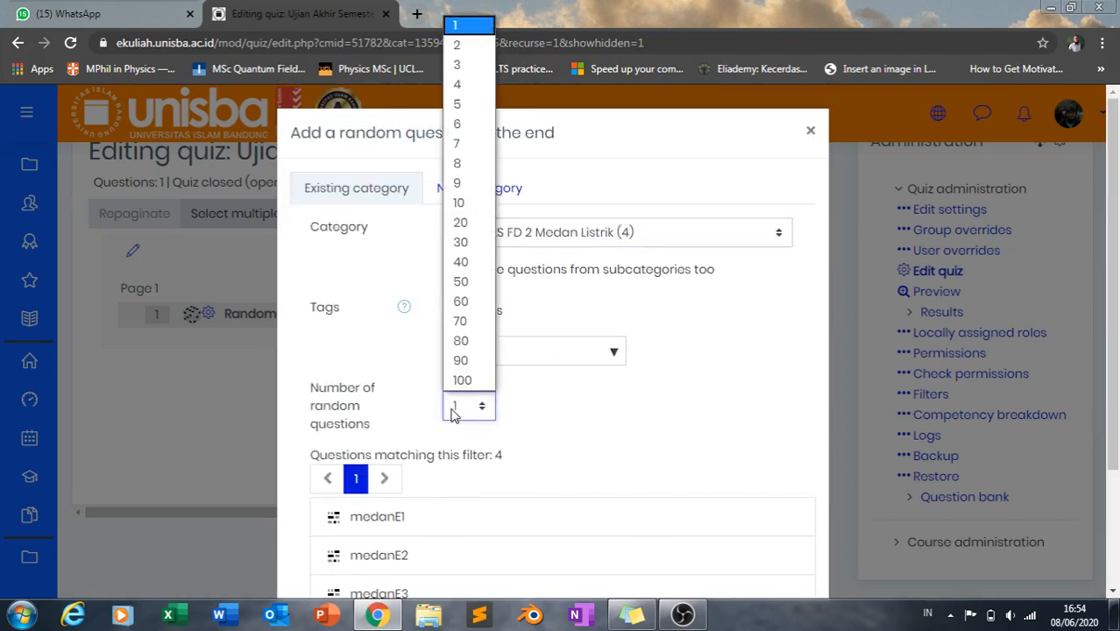
{"action": "left_click", "coordinate": [546, 409]}
{"action": "scroll", "coordinate": [601, 426], "scroll_direction": "down", "scroll_amount": 3}
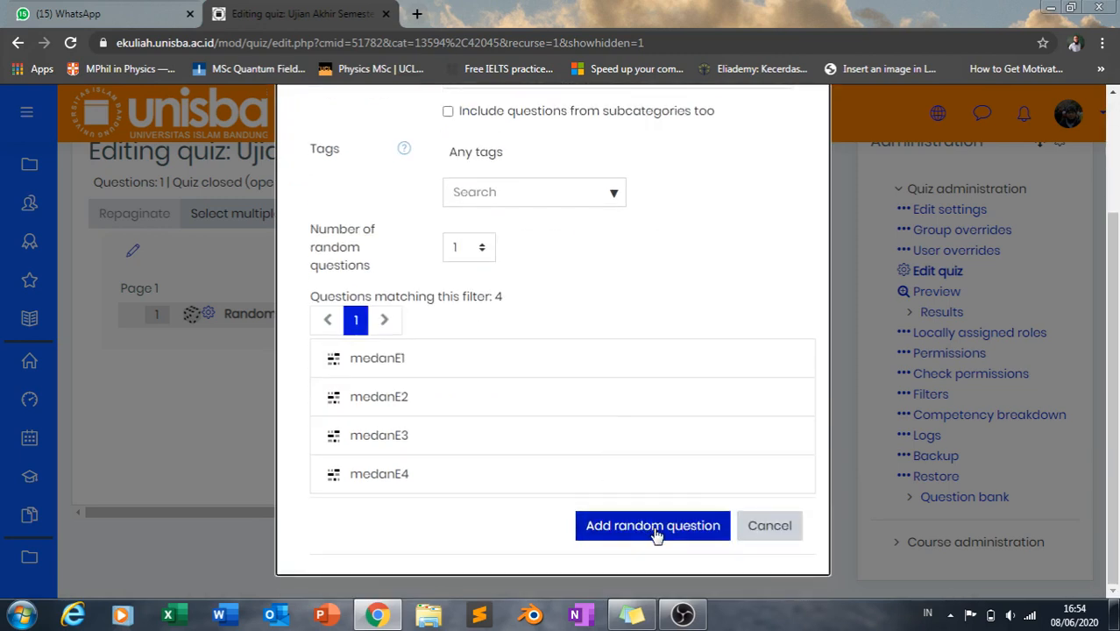
{"action": "left_click", "coordinate": [656, 528]}
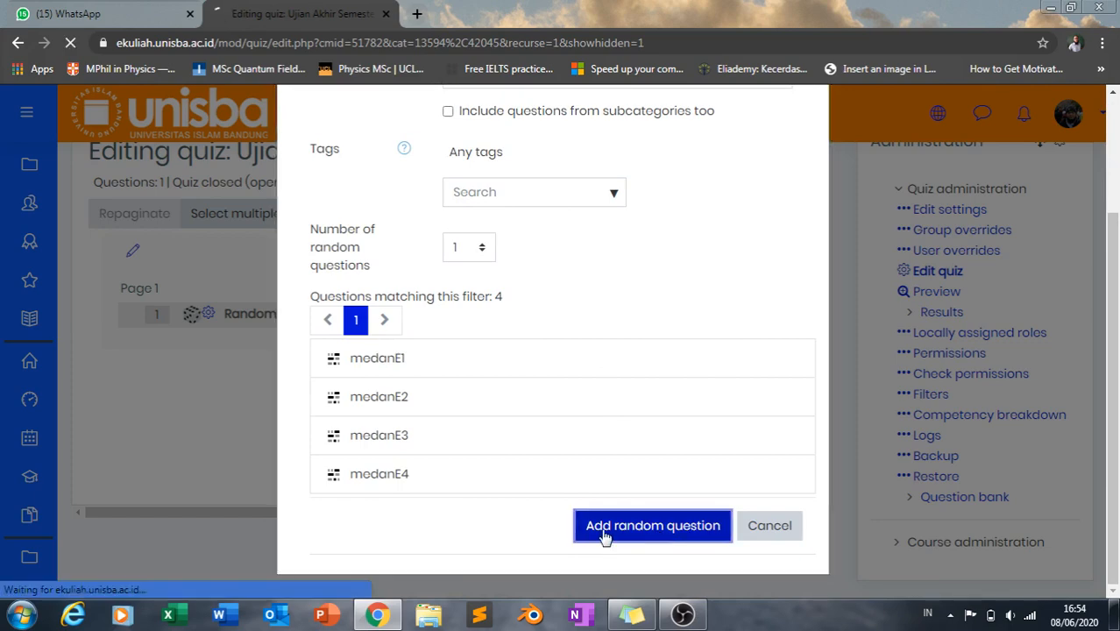
Step: Try moving the random Medan Listrik question to another position in the quiz's question order
{"action": "scroll", "coordinate": [162, 464], "scroll_direction": "down", "scroll_amount": 2}
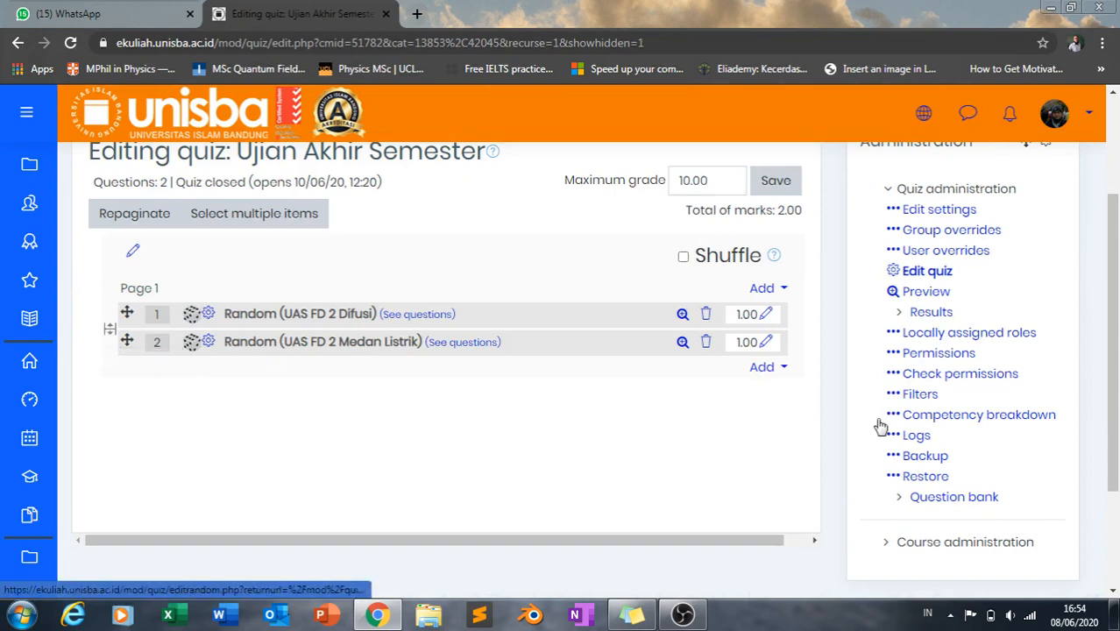
{"action": "mouse_move", "coordinate": [126, 340]}
{"action": "left_mouse_down"}
{"action": "mouse_move", "coordinate": [127, 308]}
{"action": "mouse_move", "coordinate": [129, 350]}
{"action": "left_mouse_up"}
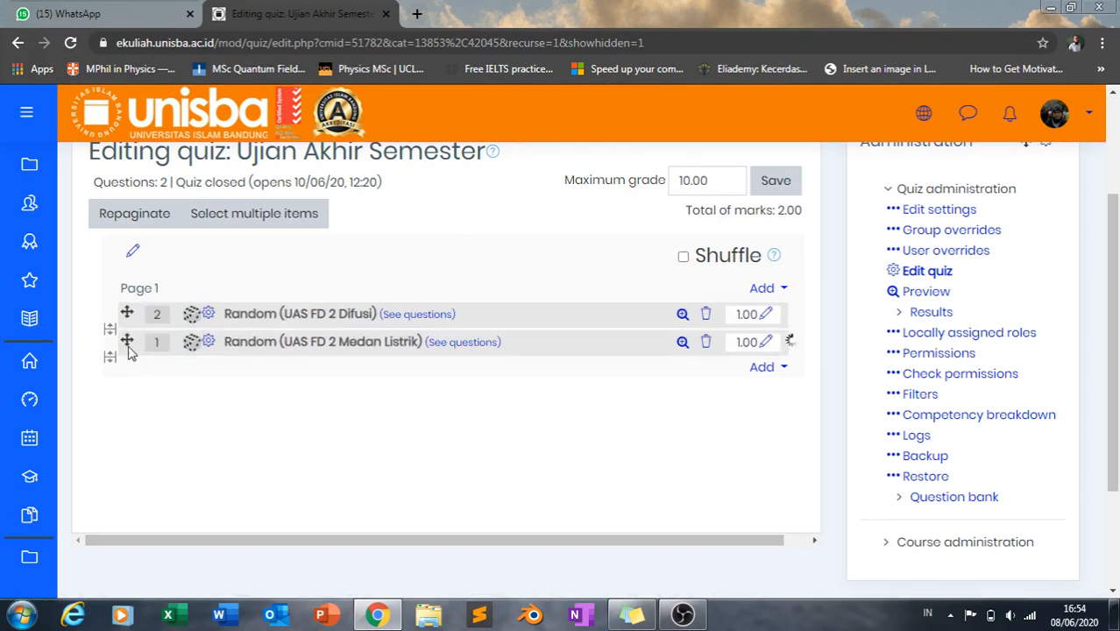
{"action": "left_click", "coordinate": [783, 289]}
{"action": "left_click", "coordinate": [757, 453]}
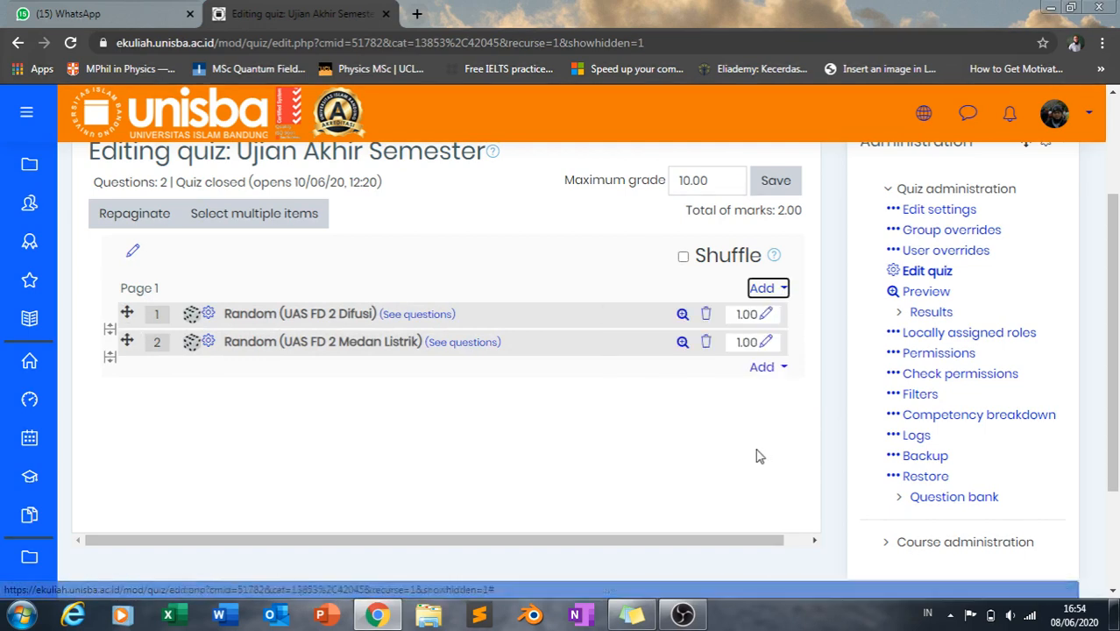
Step: Add 1 random question from the category UAS FD 2 Gaya Coulomb at the end of the quiz
{"action": "left_click", "coordinate": [764, 367]}
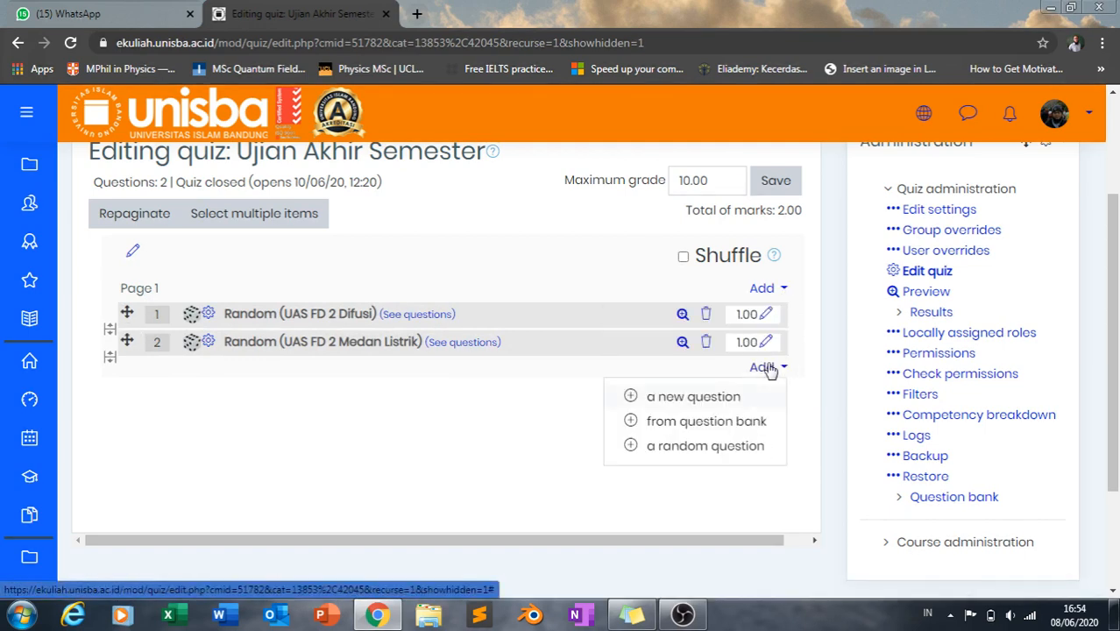
{"action": "left_click", "coordinate": [741, 448]}
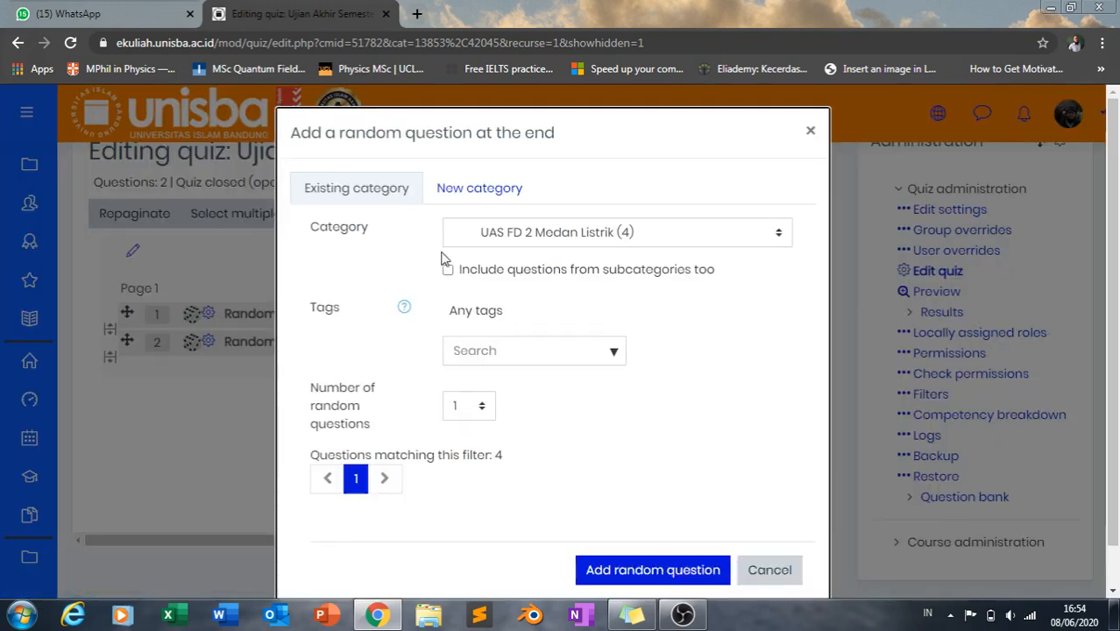
{"action": "left_click", "coordinate": [741, 242]}
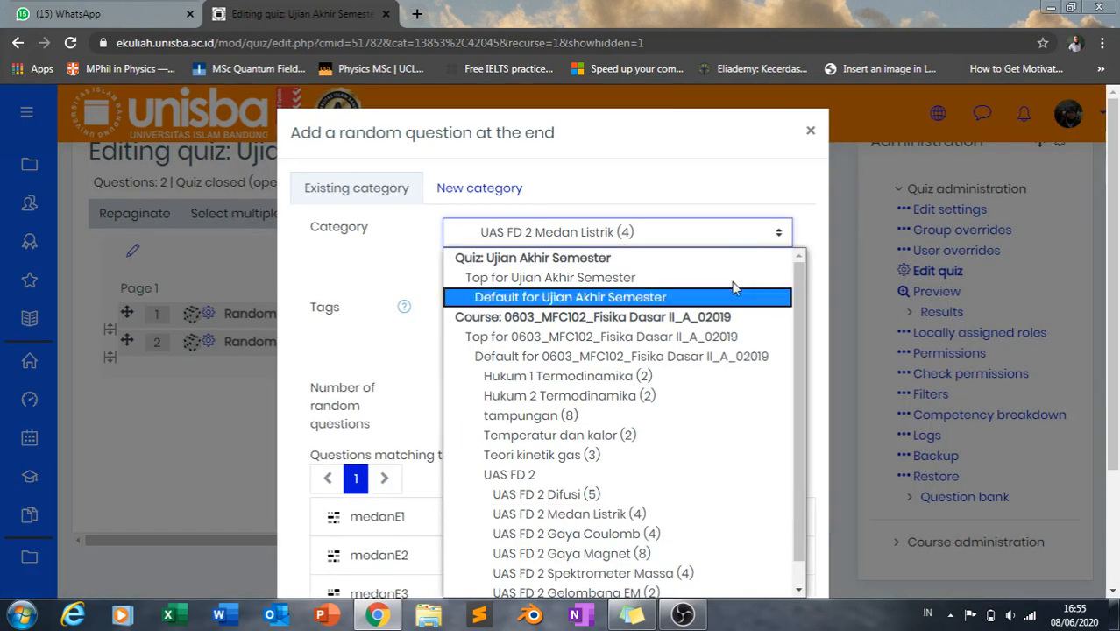
{"action": "left_click", "coordinate": [708, 533]}
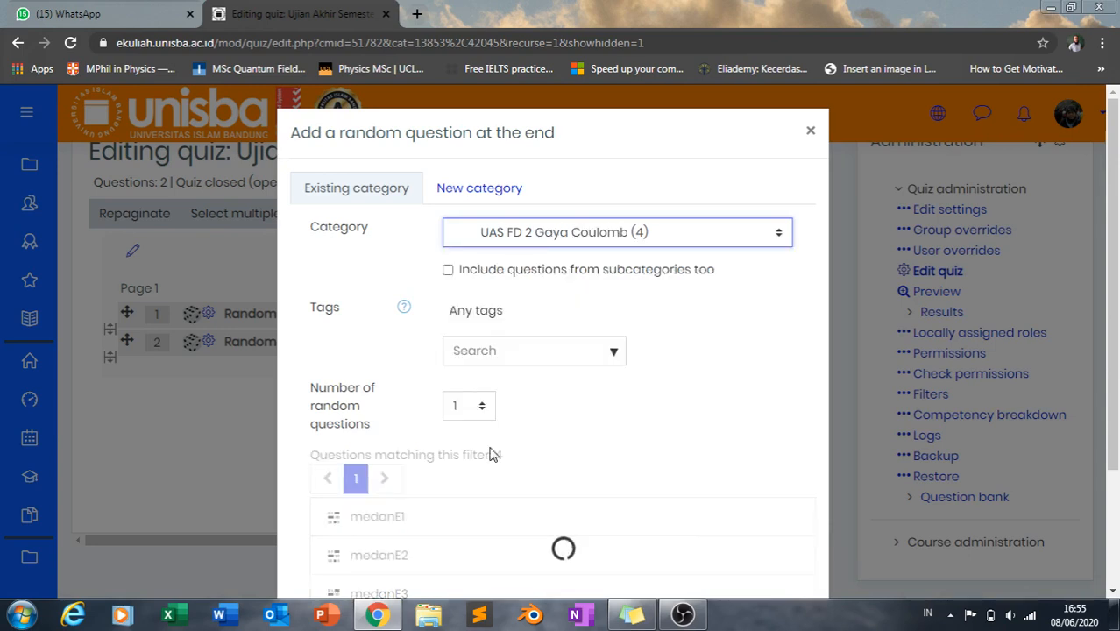
{"action": "scroll", "coordinate": [492, 454], "scroll_direction": "down", "scroll_amount": 1}
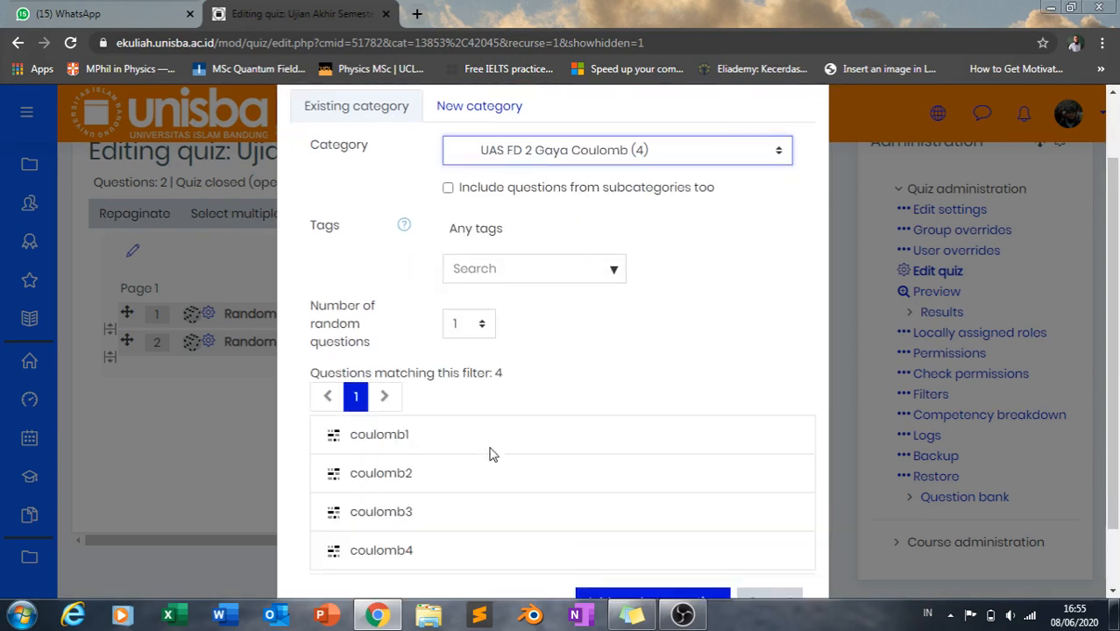
{"action": "scroll", "coordinate": [492, 454], "scroll_direction": "down", "scroll_amount": 1}
{"action": "scroll", "coordinate": [492, 454], "scroll_direction": "up", "scroll_amount": 2}
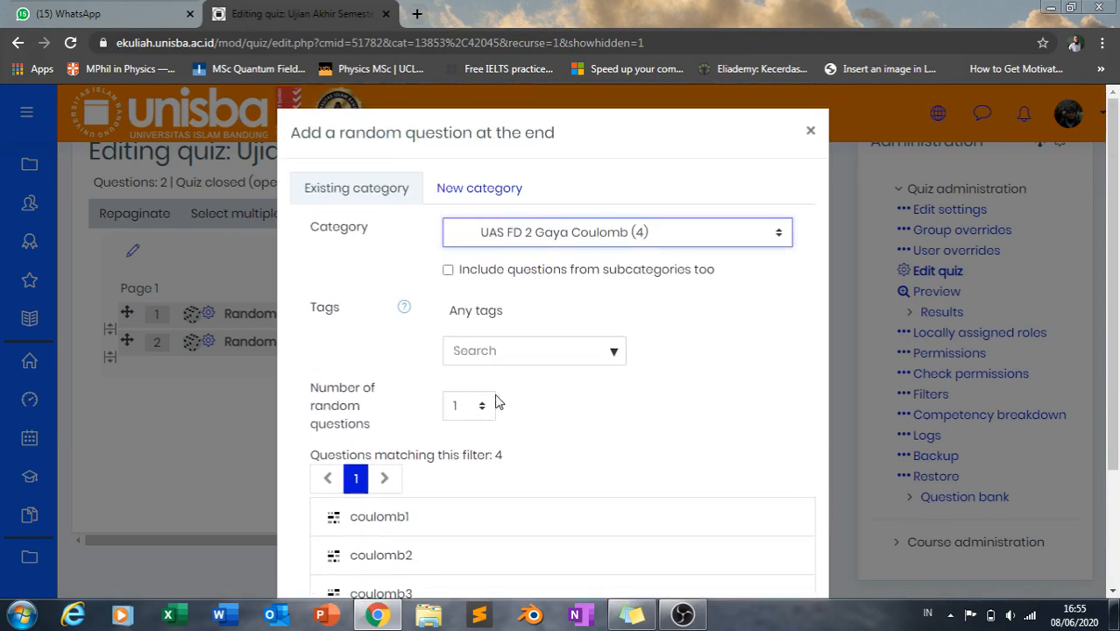
{"action": "left_click", "coordinate": [480, 407]}
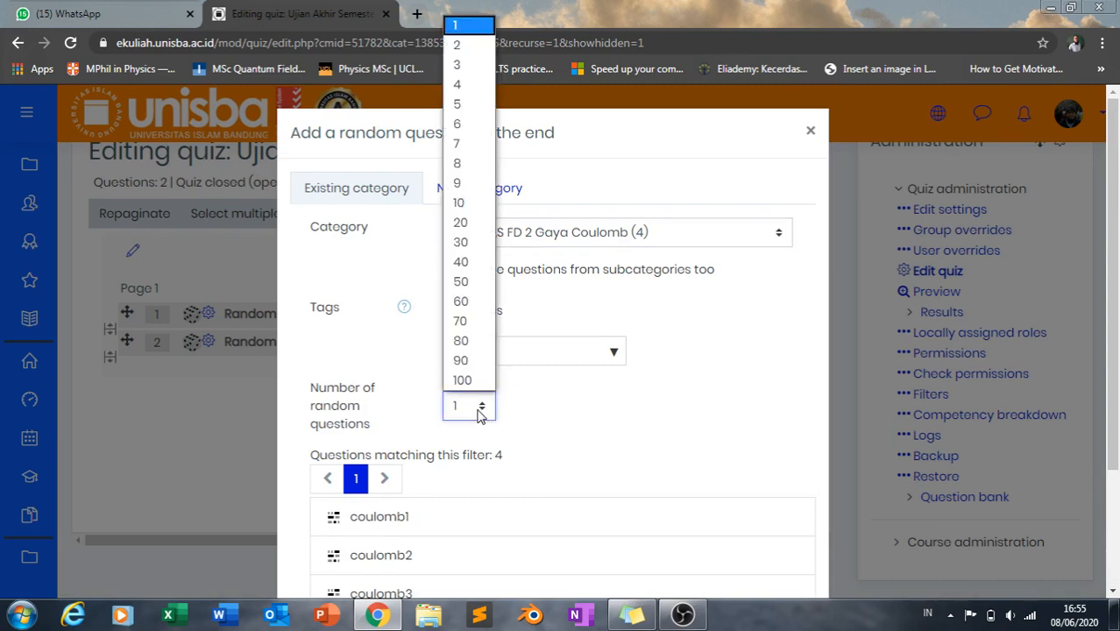
{"action": "left_click", "coordinate": [480, 411]}
{"action": "scroll", "coordinate": [624, 420], "scroll_direction": "down", "scroll_amount": 2}
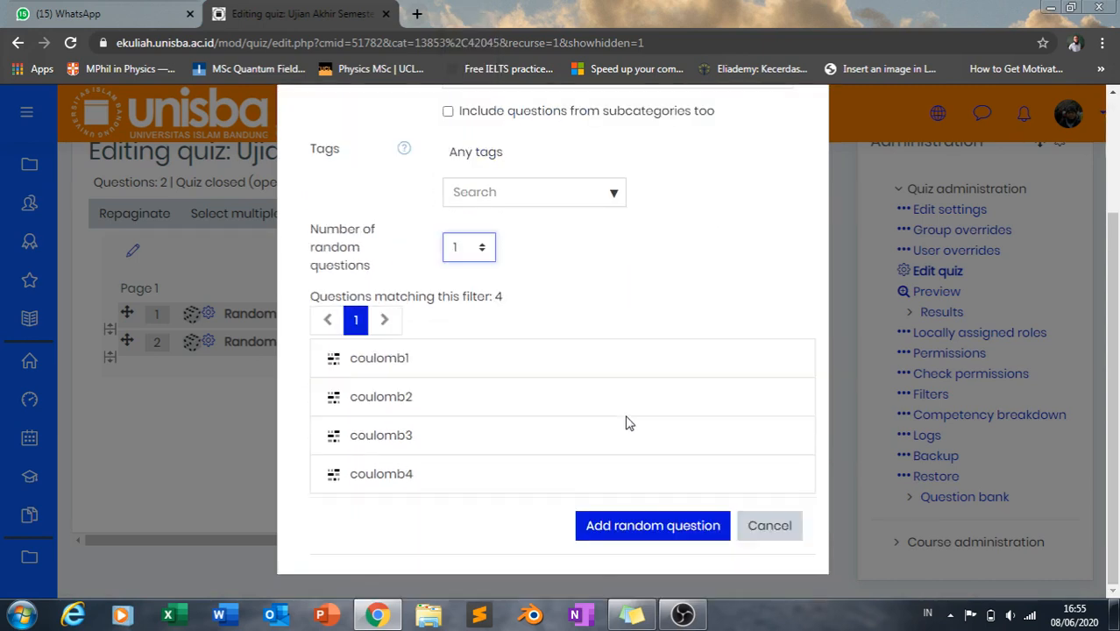
{"action": "left_click", "coordinate": [657, 530]}
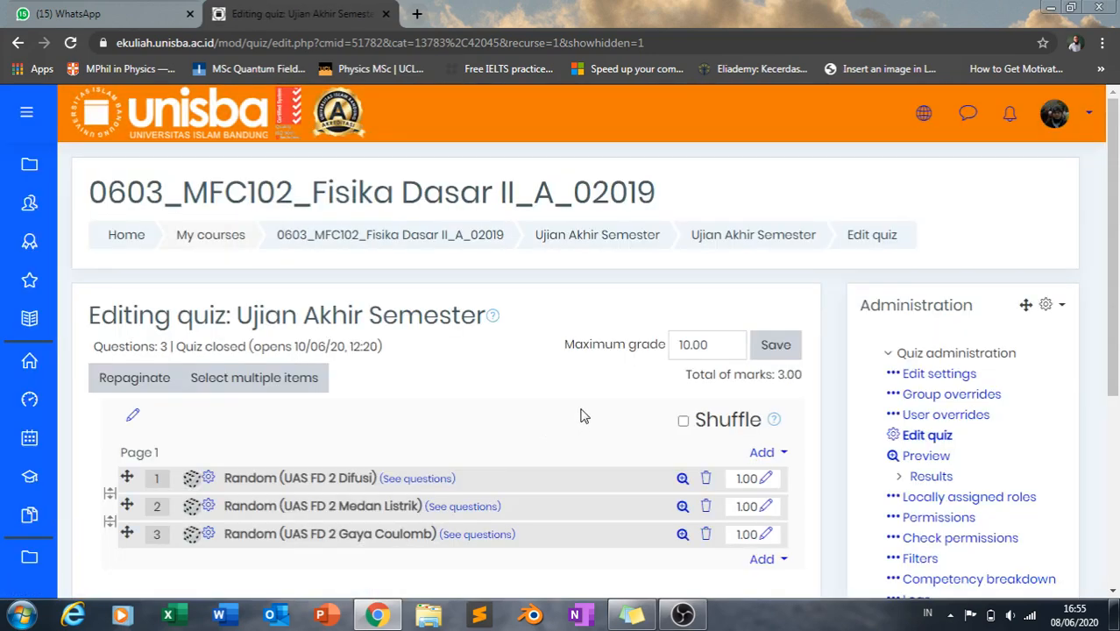
Step: Add 2 random questions from the existing category UAS FD 2 Gaya Magnet at the end of the quiz
{"action": "scroll", "coordinate": [613, 430], "scroll_direction": "down", "scroll_amount": 1}
{"action": "left_click", "coordinate": [779, 487]}
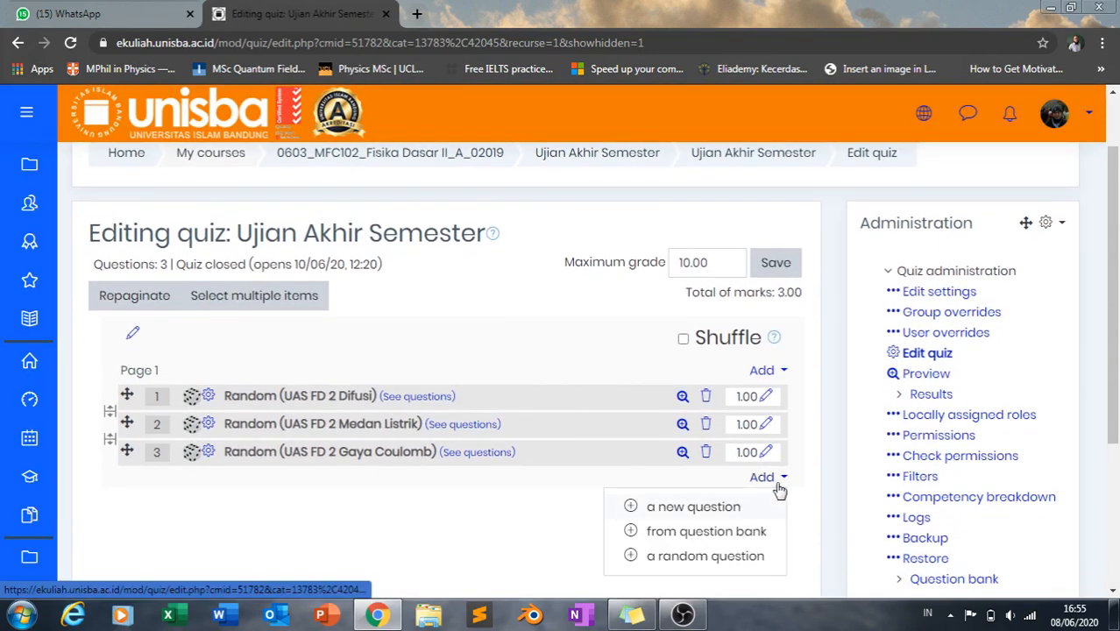
{"action": "left_click", "coordinate": [708, 557]}
{"action": "left_click", "coordinate": [771, 240]}
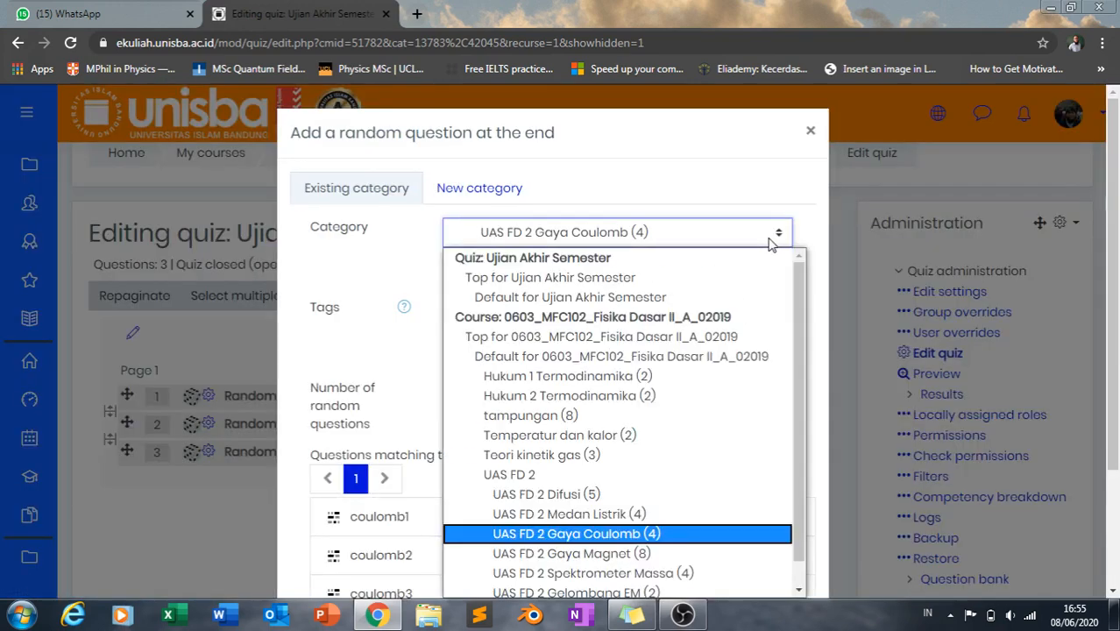
{"action": "left_click", "coordinate": [708, 559]}
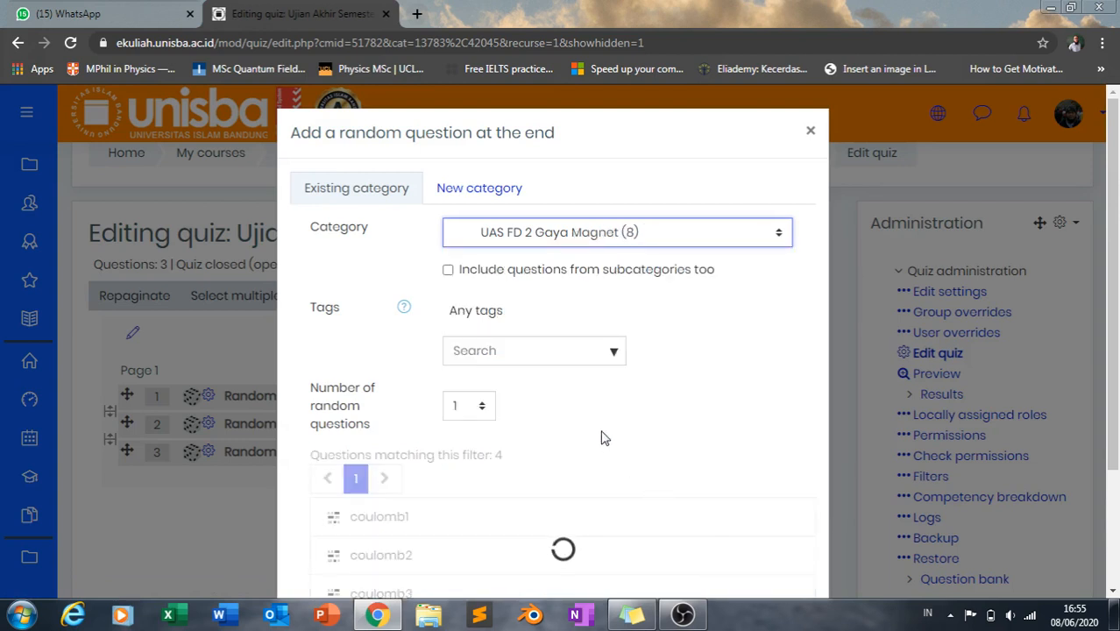
{"action": "scroll", "coordinate": [601, 437], "scroll_direction": "down", "scroll_amount": 2}
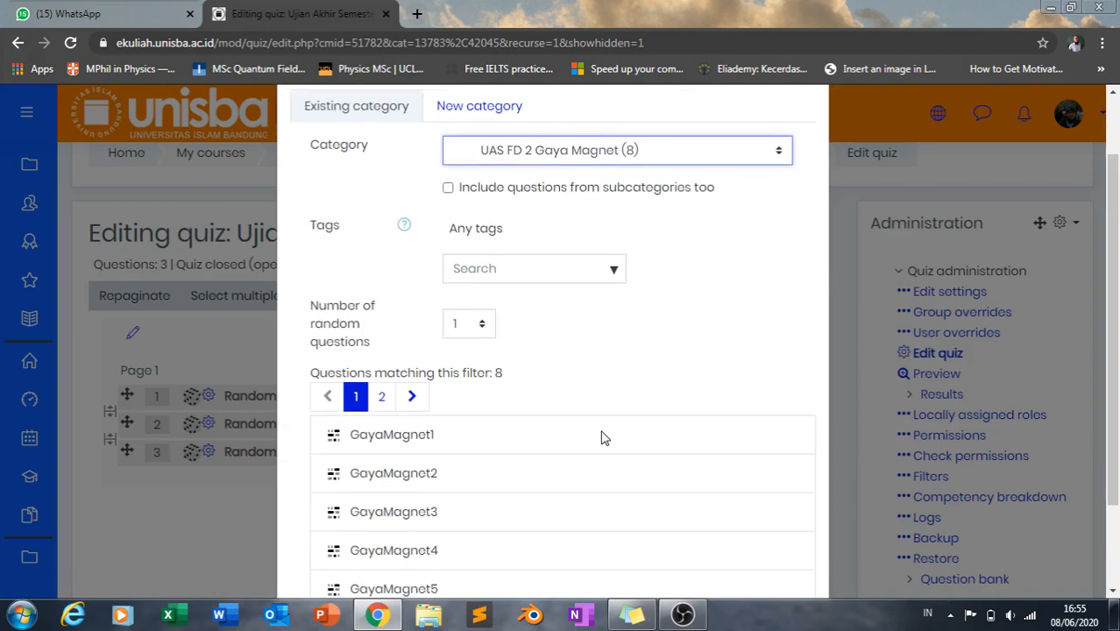
{"action": "scroll", "coordinate": [601, 437], "scroll_direction": "up", "scroll_amount": 1}
{"action": "scroll", "coordinate": [601, 437], "scroll_direction": "down", "scroll_amount": 2}
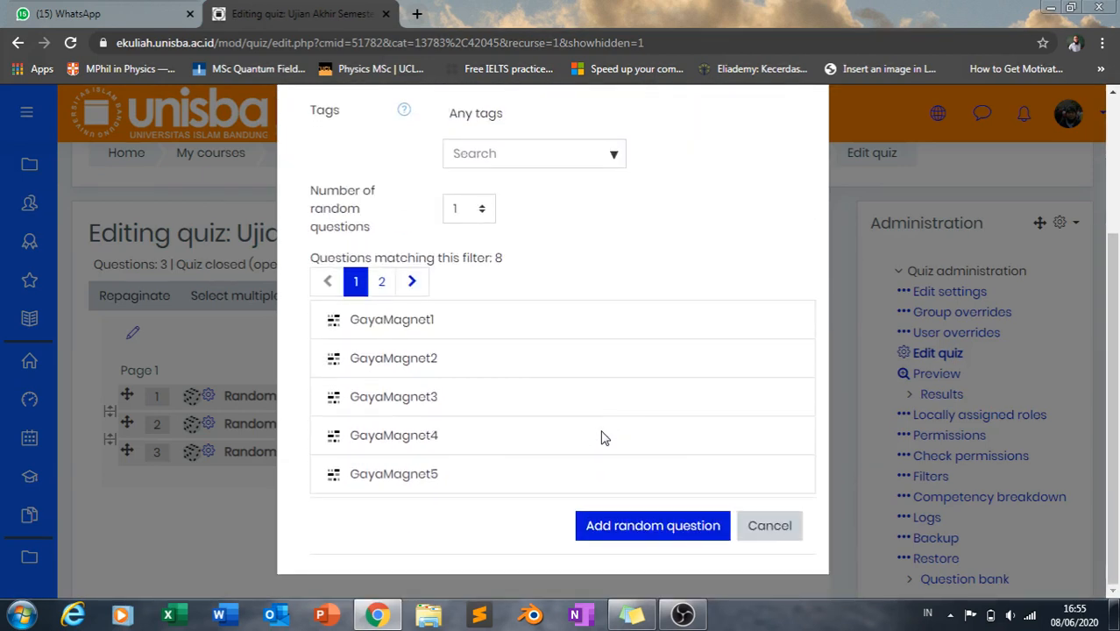
{"action": "left_click", "coordinate": [412, 282]}
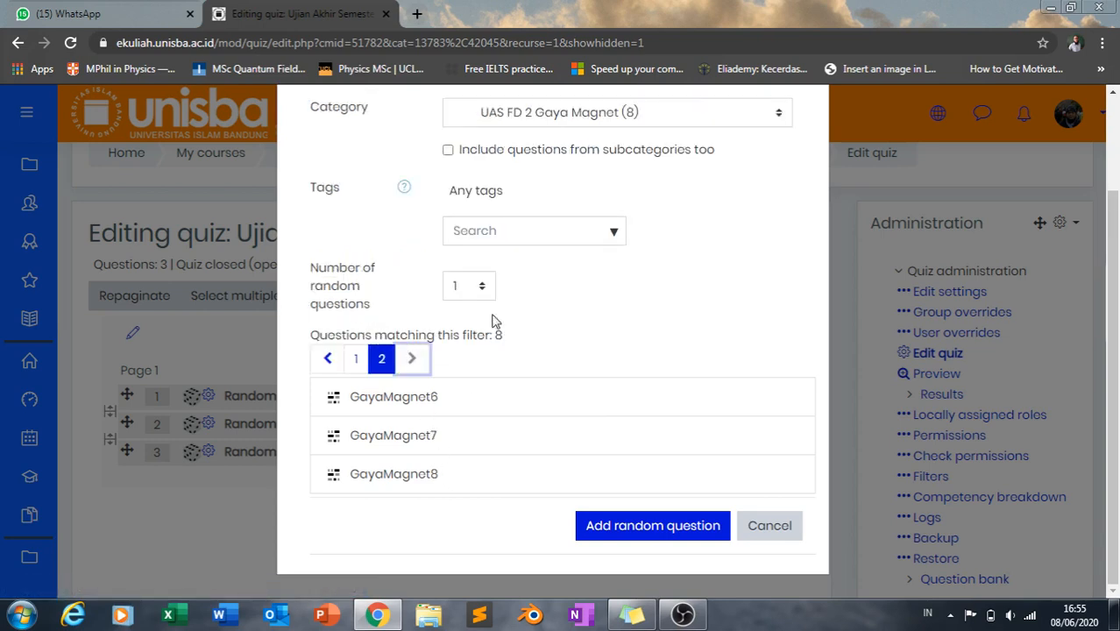
{"action": "left_click", "coordinate": [484, 289]}
{"action": "left_click", "coordinate": [483, 328]}
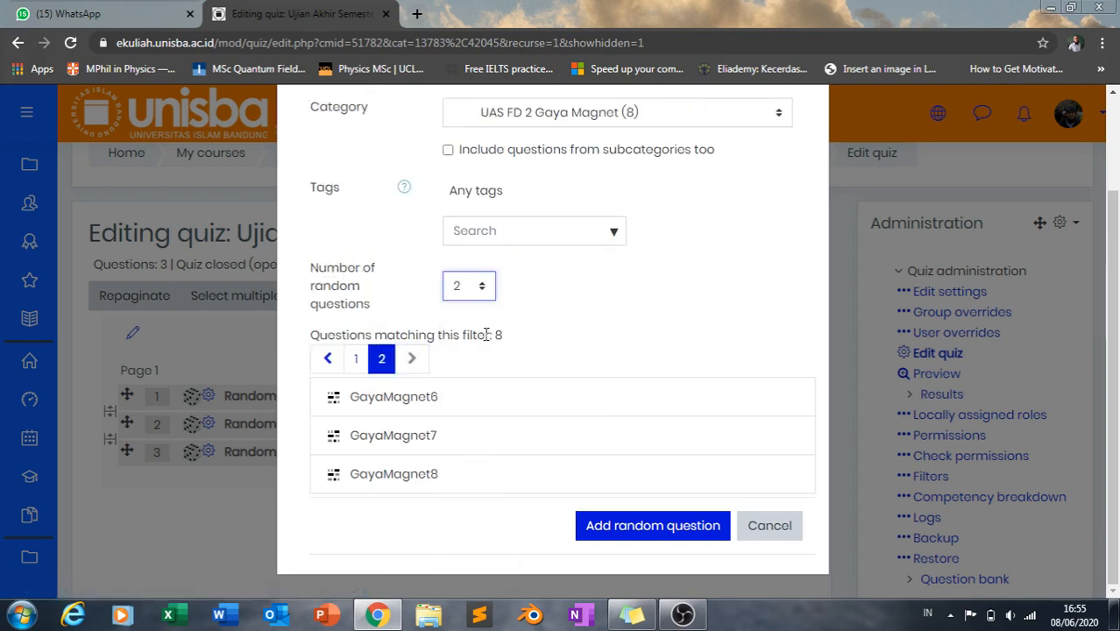
{"action": "left_click", "coordinate": [656, 536]}
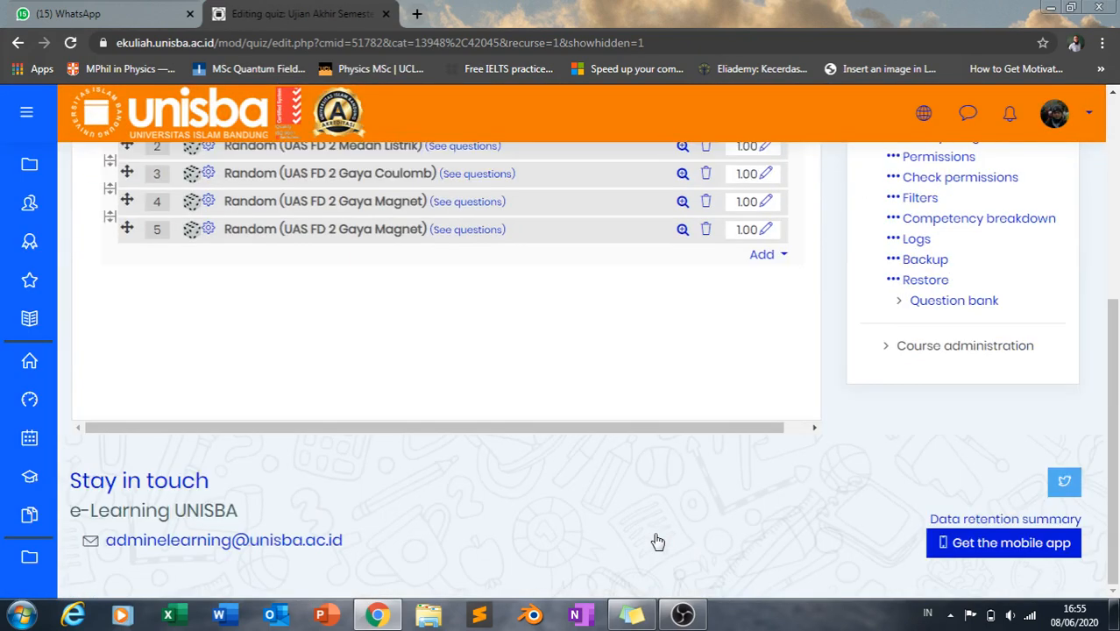
Step: Add 1 random question from the category UAS FD 2 Spektrometer Massa at the end of the quiz
{"action": "scroll", "coordinate": [657, 542], "scroll_direction": "up", "scroll_amount": 2}
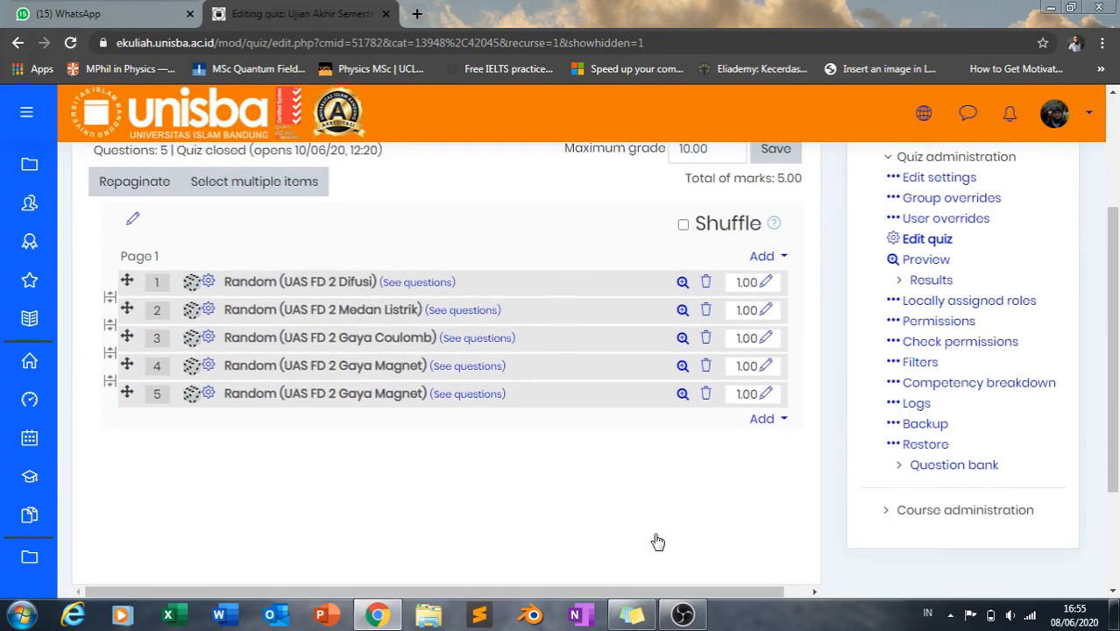
{"action": "left_click", "coordinate": [780, 424]}
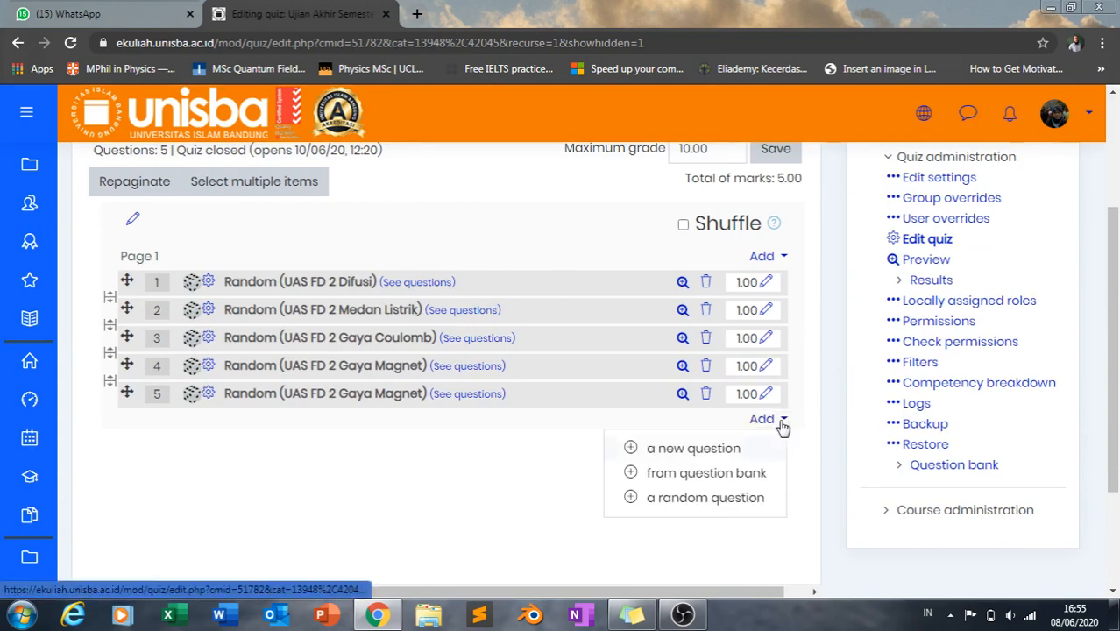
{"action": "left_click", "coordinate": [734, 510]}
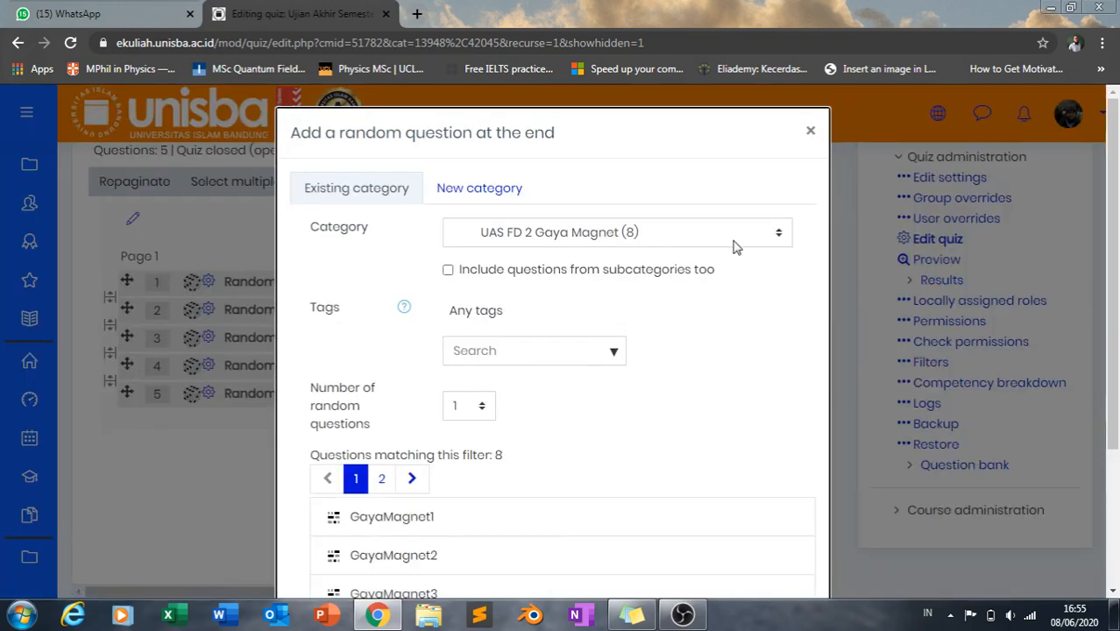
{"action": "left_click", "coordinate": [736, 243]}
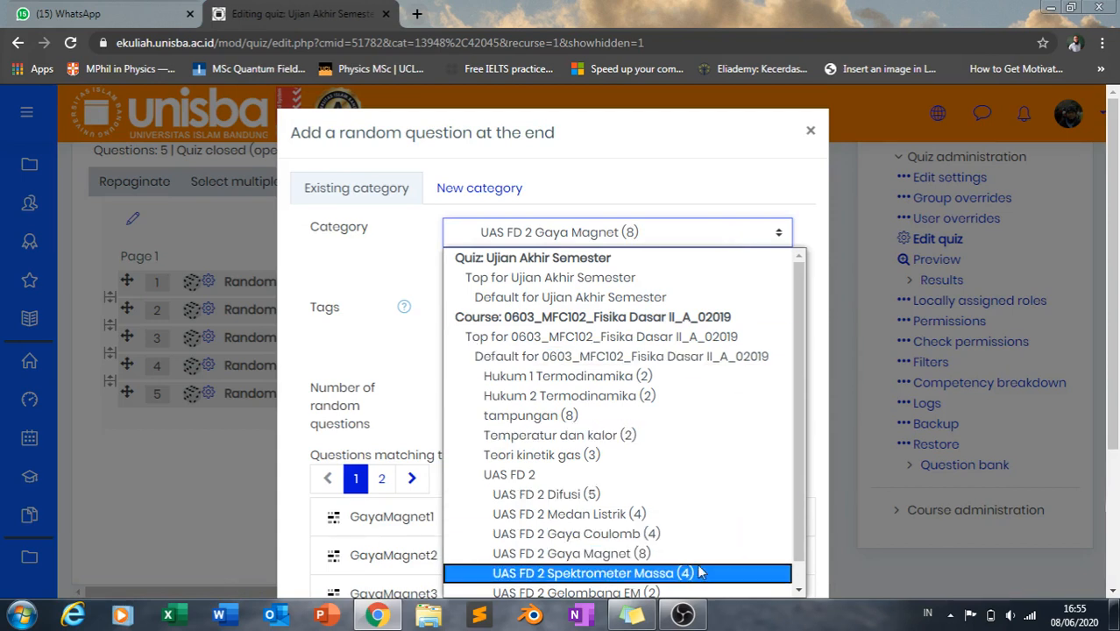
{"action": "scroll", "coordinate": [701, 575], "scroll_direction": "down", "scroll_amount": 1}
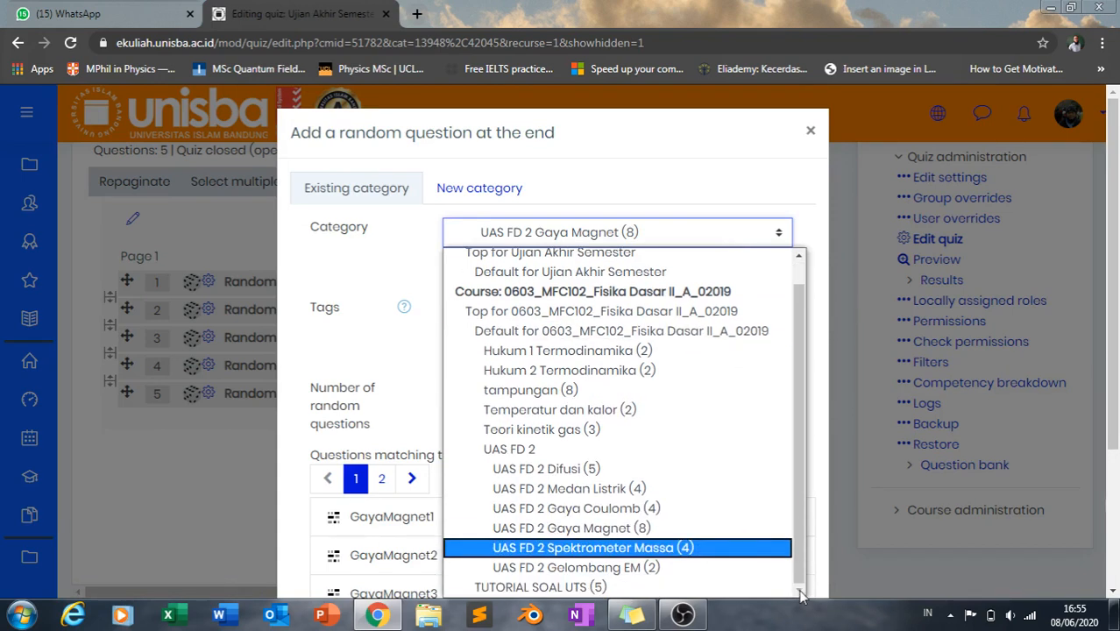
{"action": "left_click", "coordinate": [710, 548]}
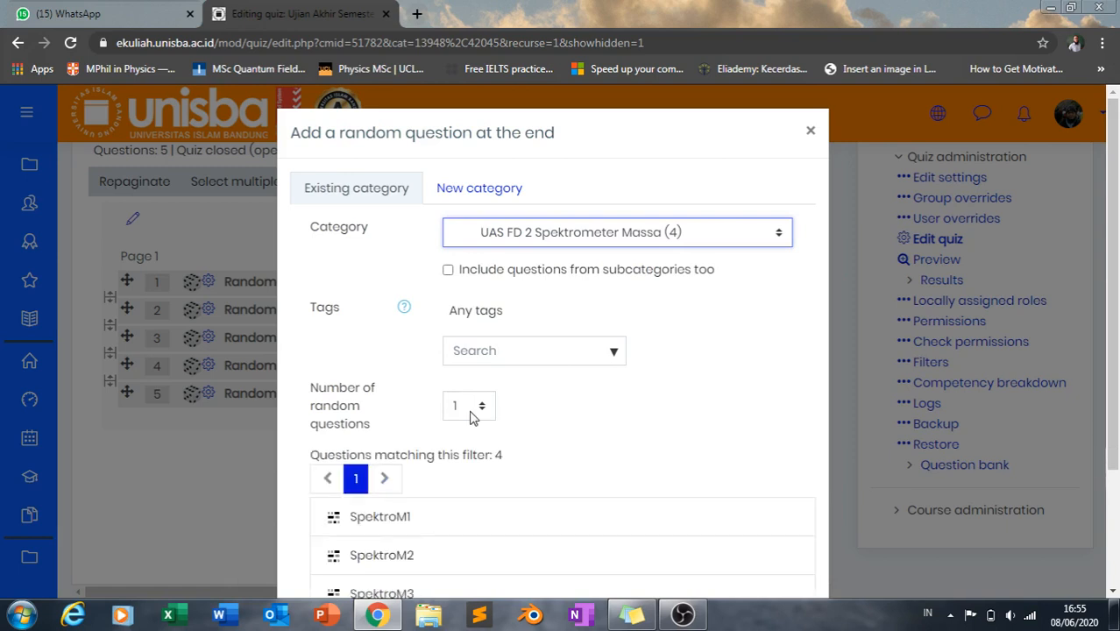
{"action": "scroll", "coordinate": [470, 417], "scroll_direction": "down", "scroll_amount": 2}
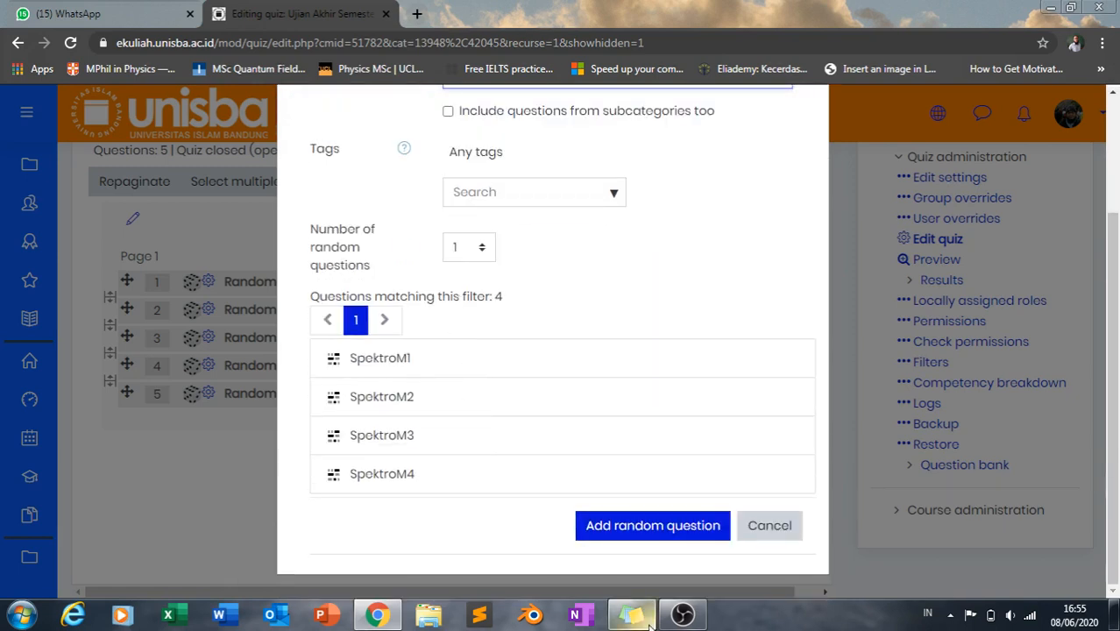
{"action": "left_click", "coordinate": [681, 530]}
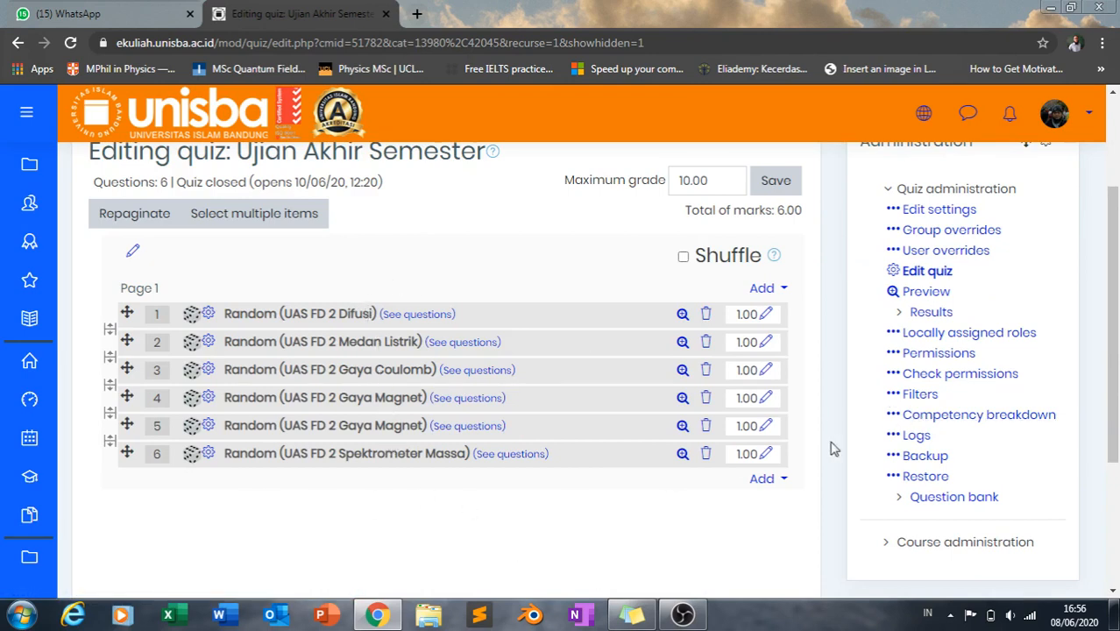
Step: Add gelombangEM1 and gelombangEM2 from the question bank category UAS FD 2 Gelombang EM at the end of the quiz
{"action": "left_click", "coordinate": [764, 480]}
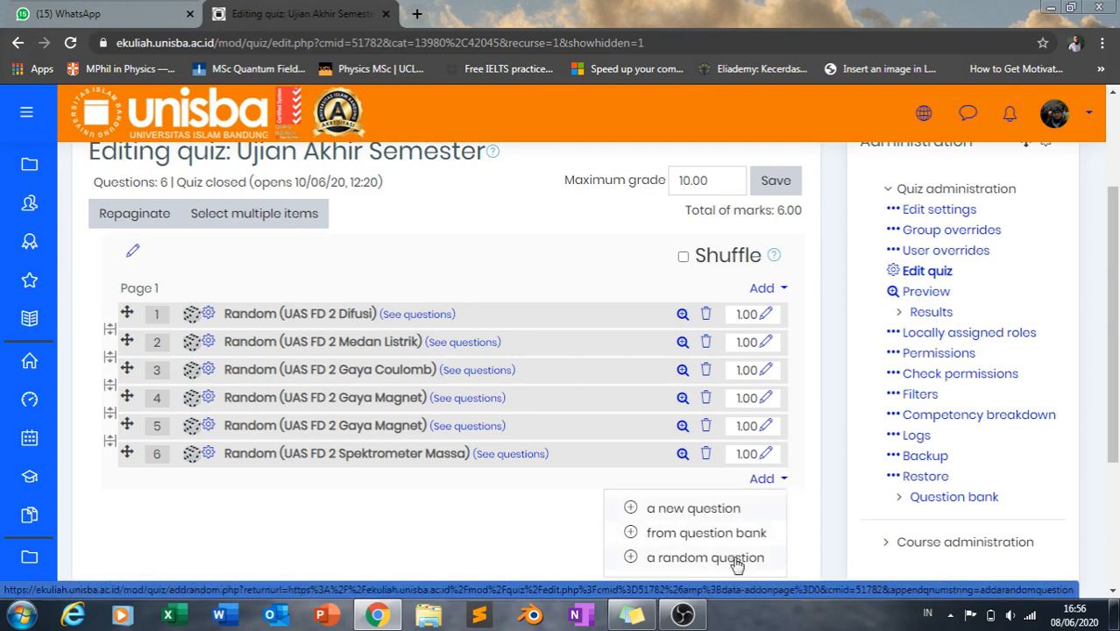
{"action": "left_click", "coordinate": [731, 531]}
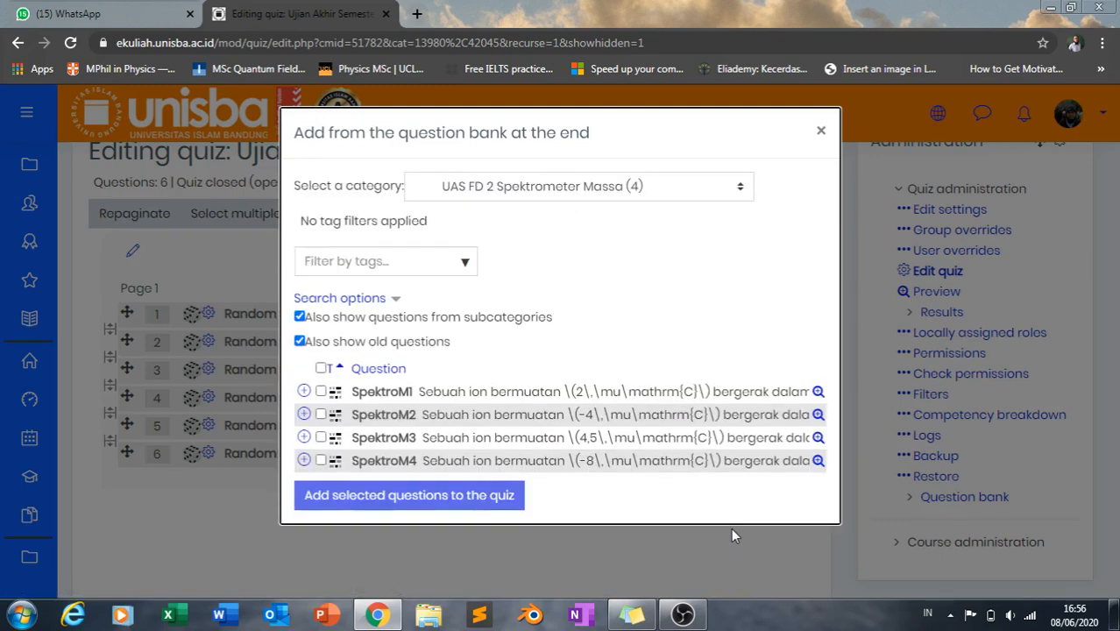
{"action": "left_click", "coordinate": [728, 189]}
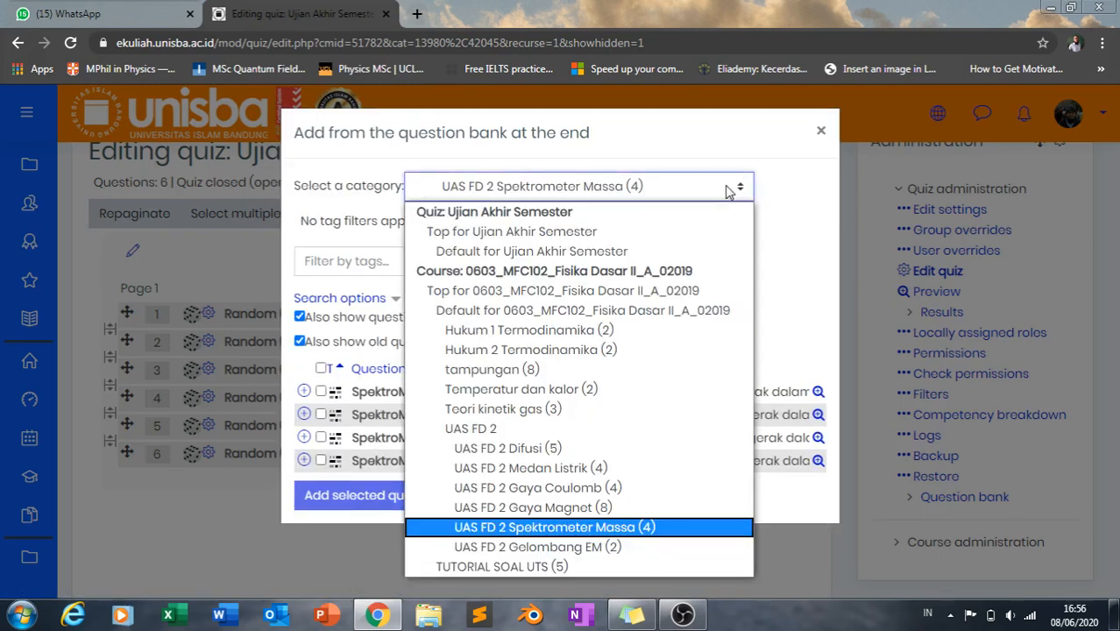
{"action": "left_click", "coordinate": [661, 547]}
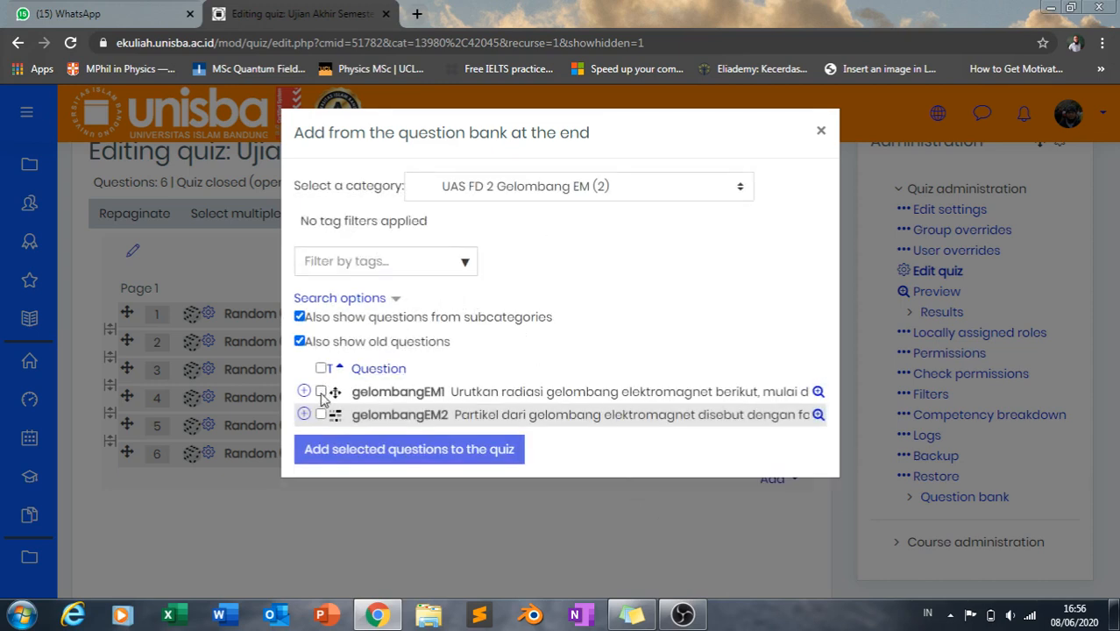
{"action": "left_click", "coordinate": [321, 391]}
{"action": "left_click", "coordinate": [320, 415]}
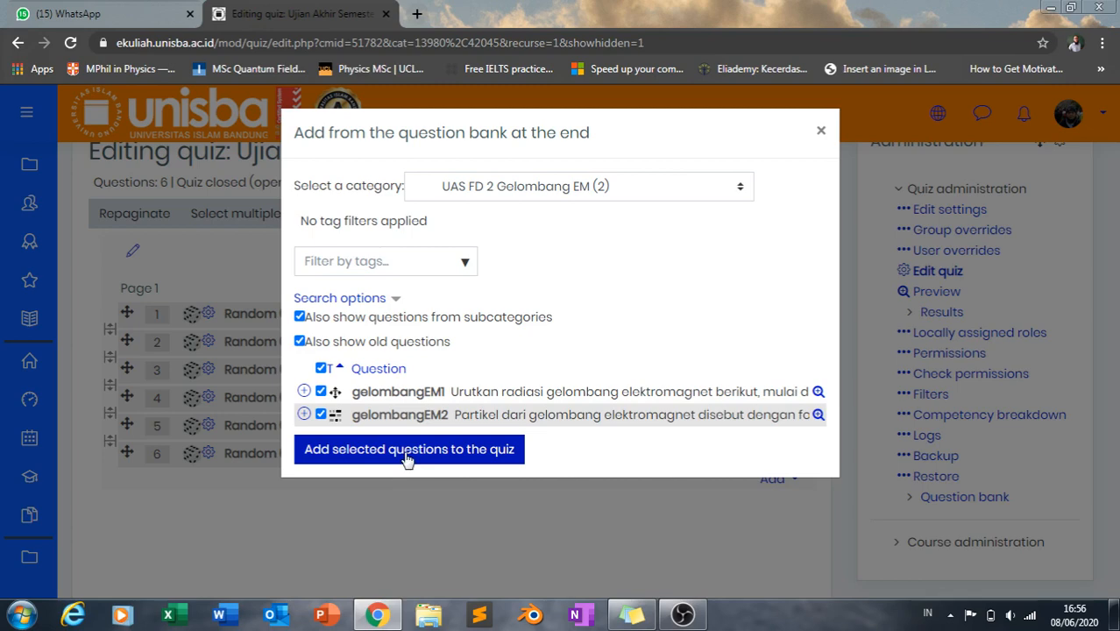
{"action": "left_click", "coordinate": [407, 450]}
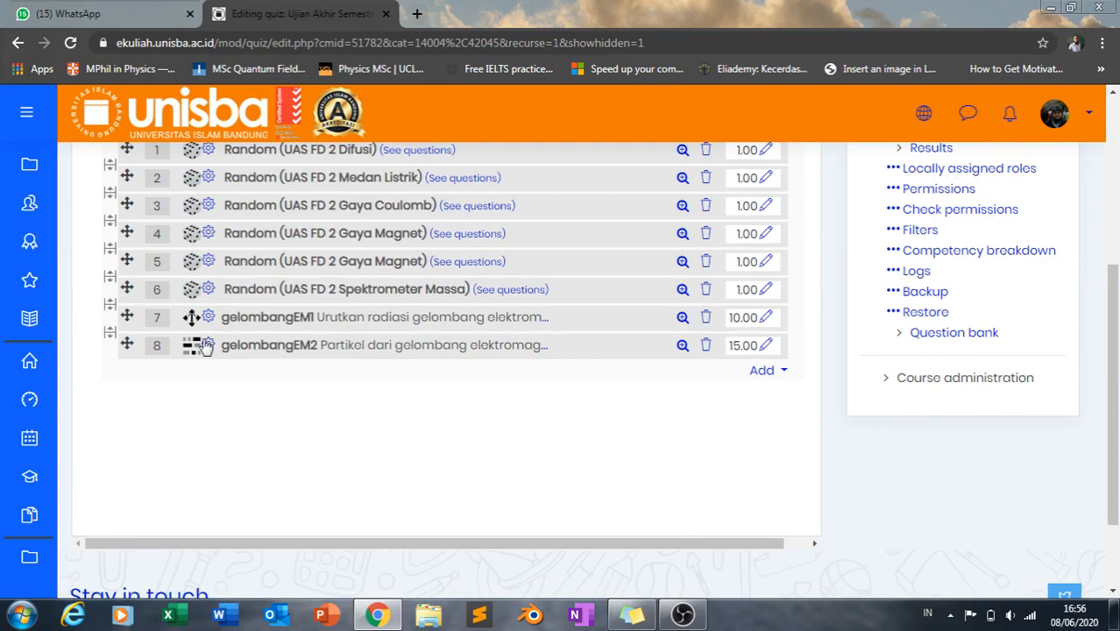
Step: Set the maximum mark to 10 for both the random Difusi question and the random Medan Listrik question
{"action": "scroll", "coordinate": [338, 419], "scroll_direction": "up", "scroll_amount": 1}
{"action": "scroll", "coordinate": [338, 422], "scroll_direction": "up", "scroll_amount": 1}
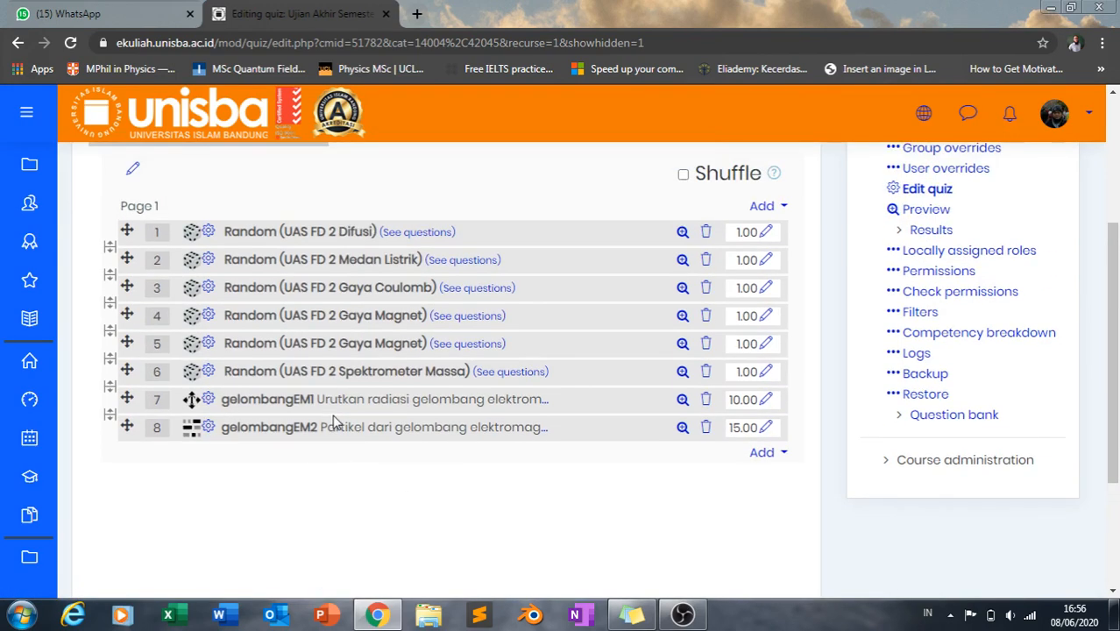
{"action": "scroll", "coordinate": [333, 421], "scroll_direction": "up", "scroll_amount": 4}
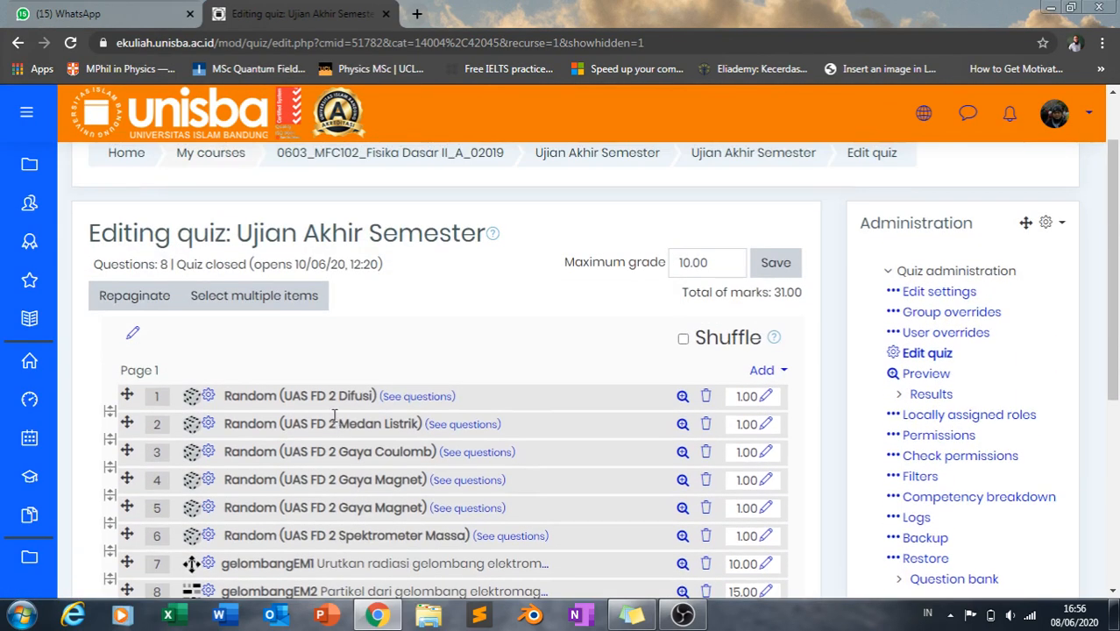
{"action": "scroll", "coordinate": [334, 415], "scroll_direction": "down", "scroll_amount": 2}
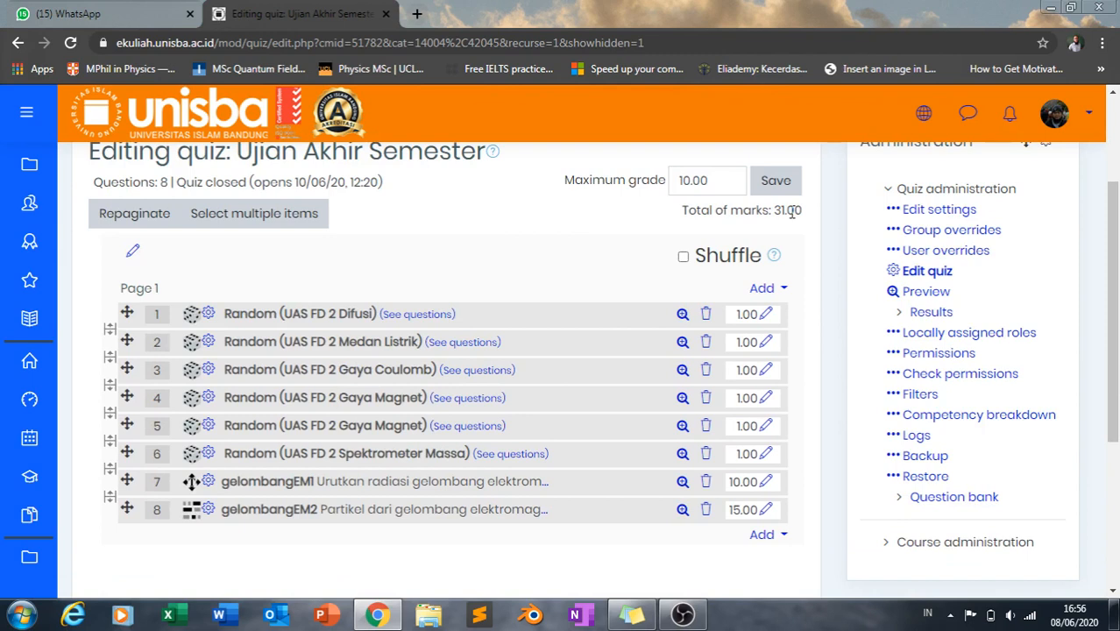
{"action": "left_click", "coordinate": [766, 315]}
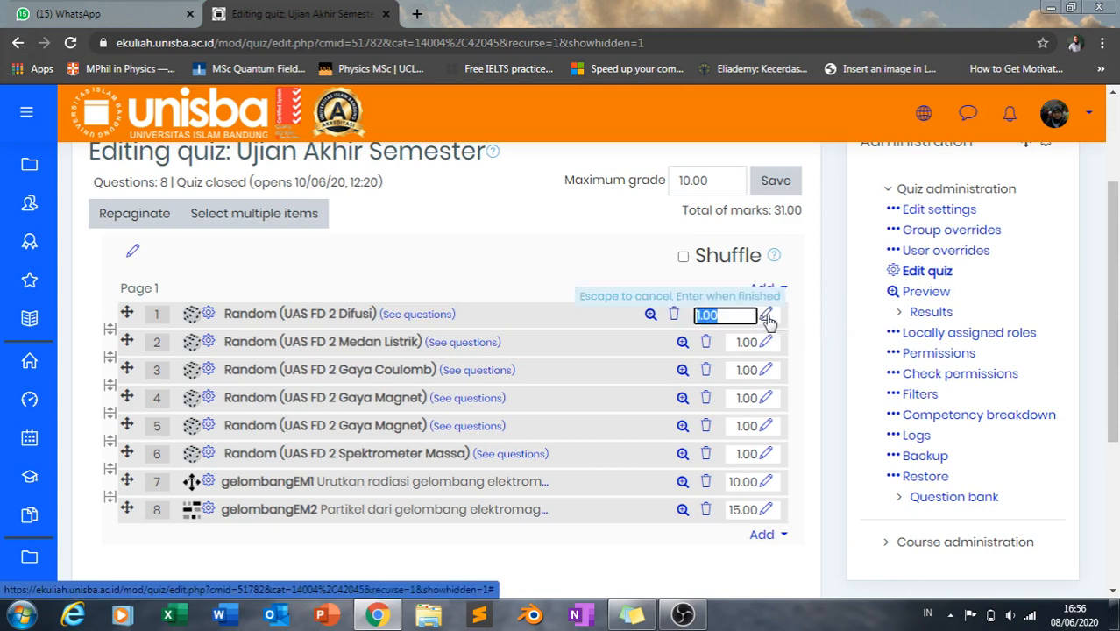
{"action": "type", "text": "10"}
{"action": "key", "text": "Return"}
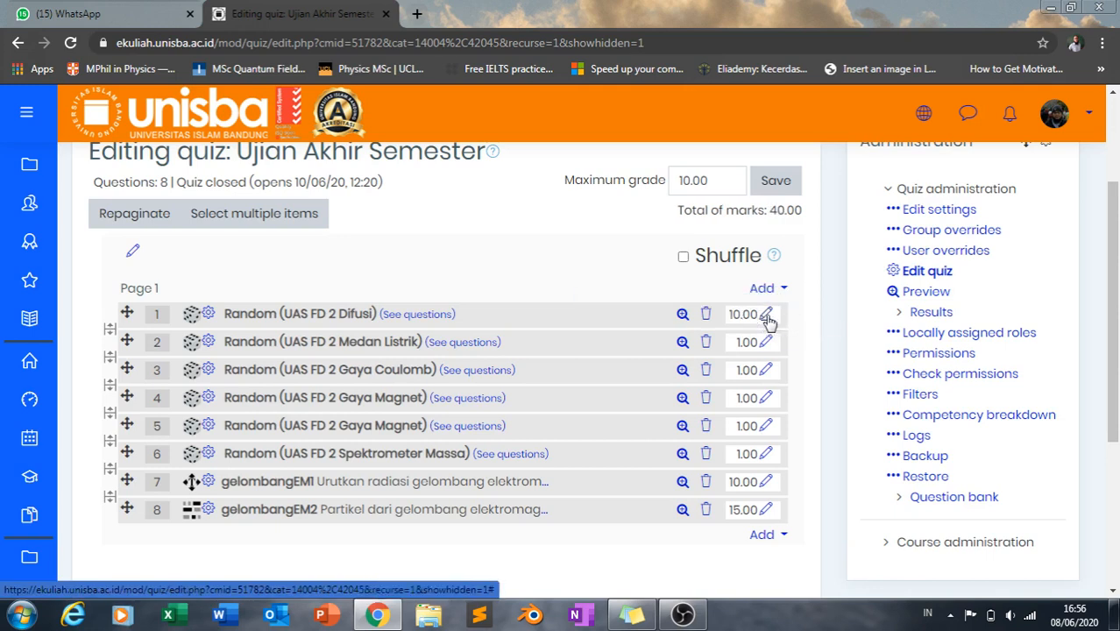
{"action": "left_click", "coordinate": [767, 343]}
{"action": "type", "text": "10"}
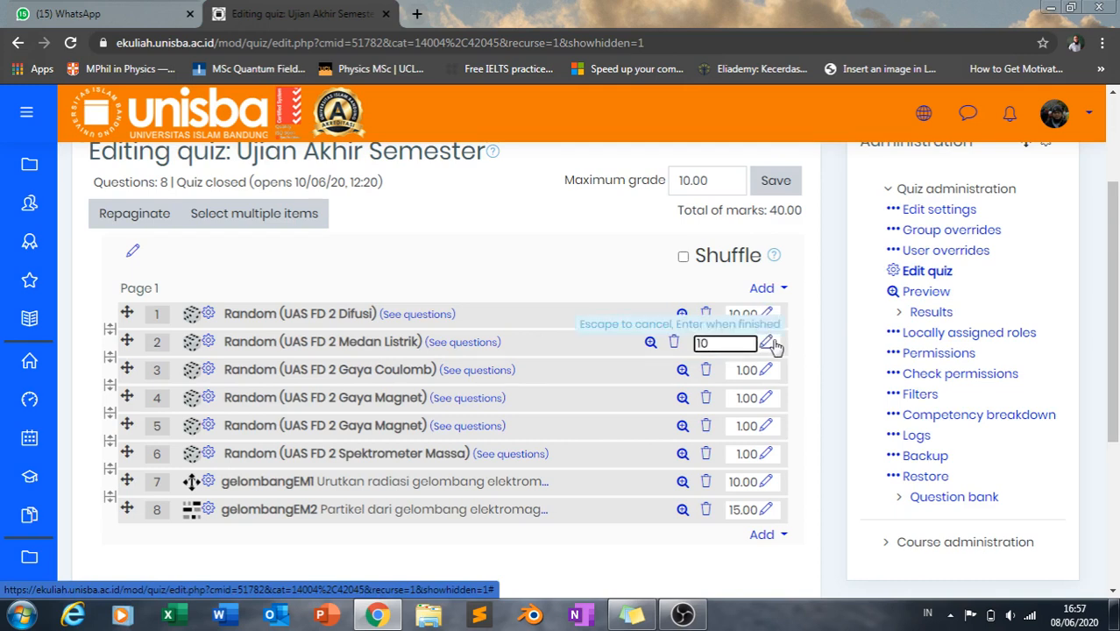
{"action": "key", "text": "Return"}
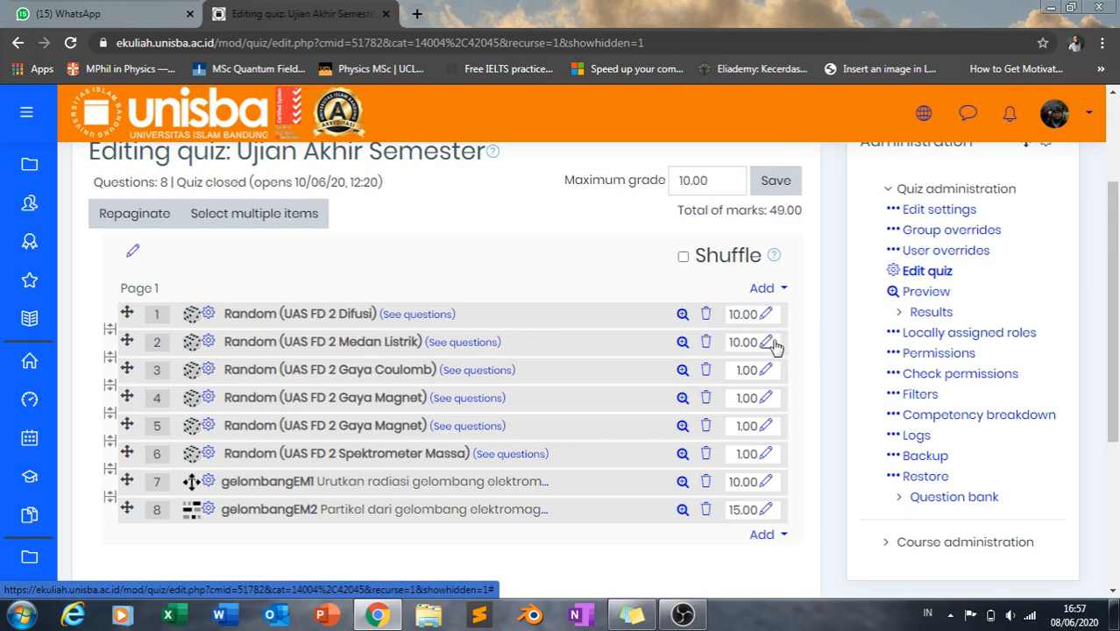
Step: Examine the embedded answers and their mark weights in question difusi2 of the random Difusi category, leaving it without saving
{"action": "left_click", "coordinate": [419, 315]}
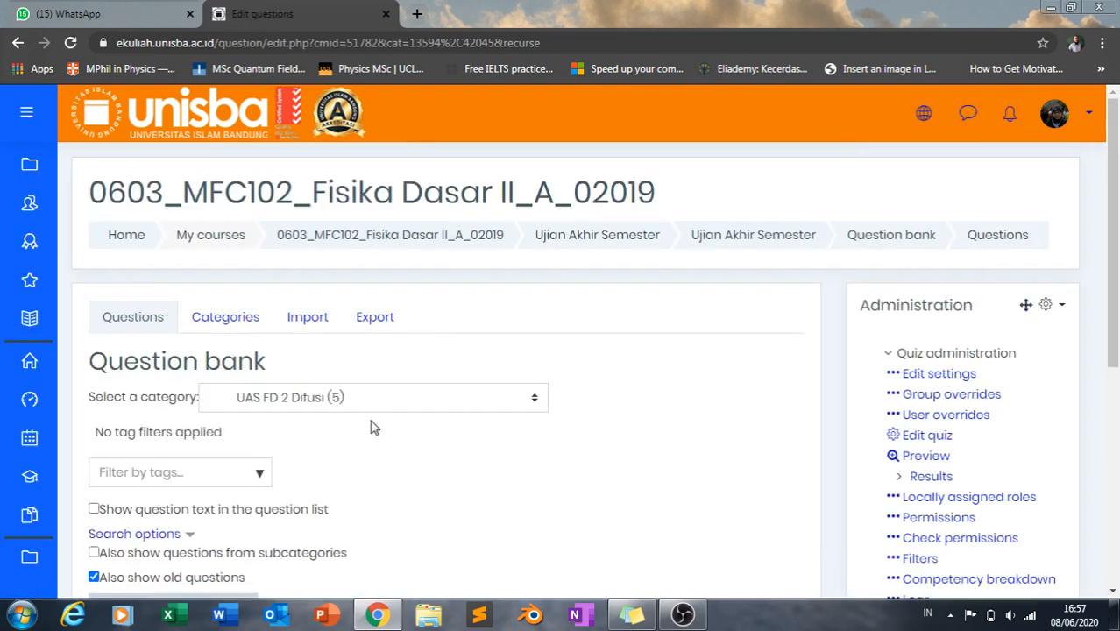
{"action": "scroll", "coordinate": [370, 426], "scroll_direction": "down", "scroll_amount": 5}
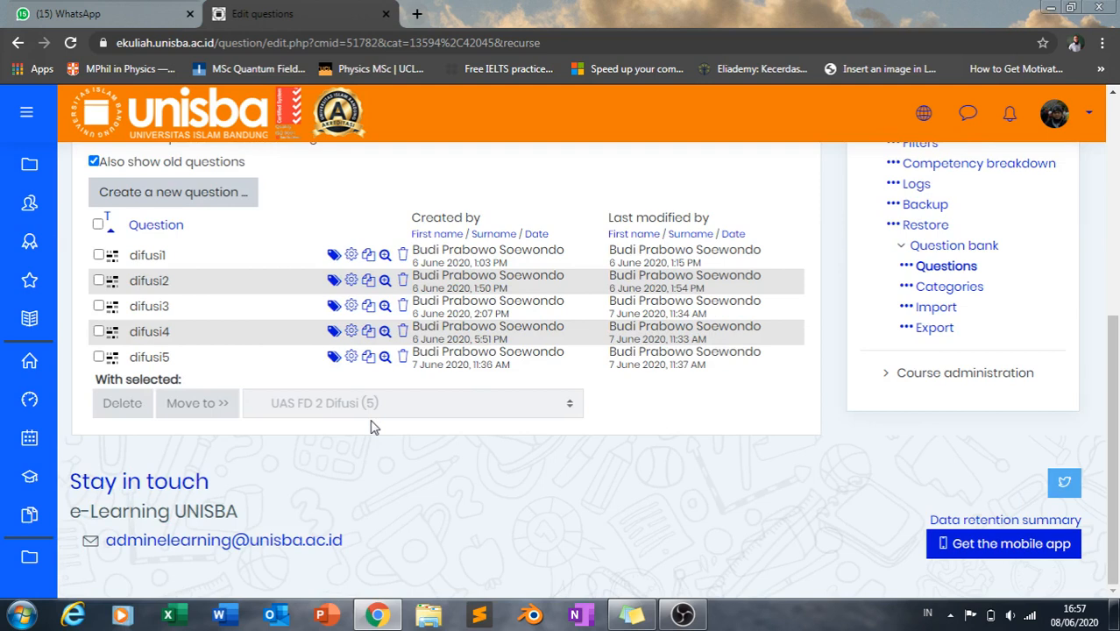
{"action": "left_click", "coordinate": [353, 281]}
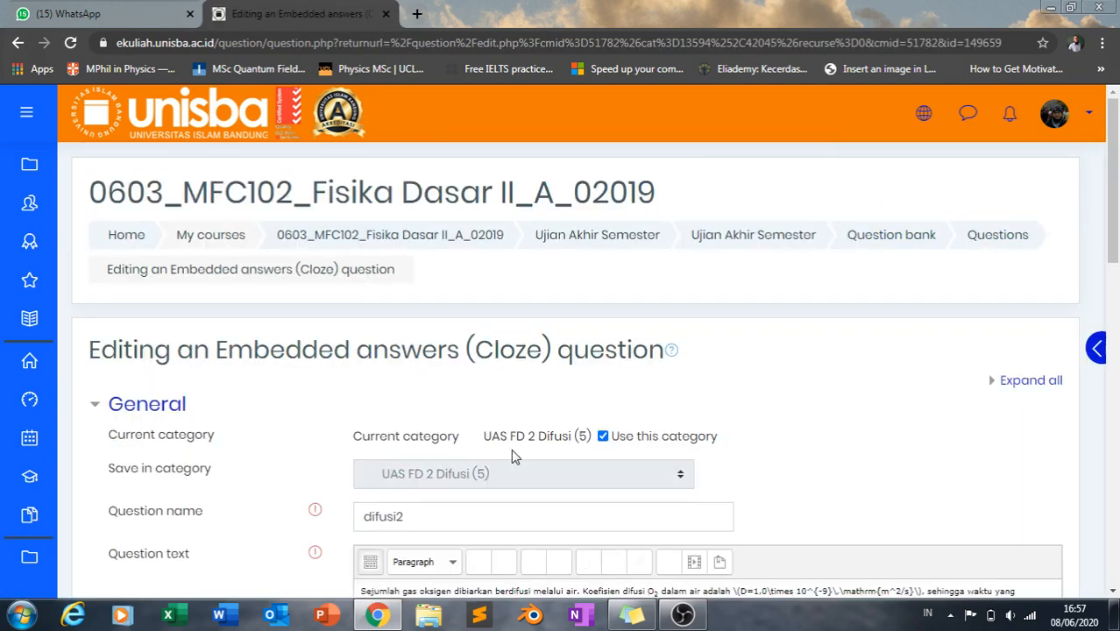
{"action": "scroll", "coordinate": [513, 456], "scroll_direction": "down", "scroll_amount": 3}
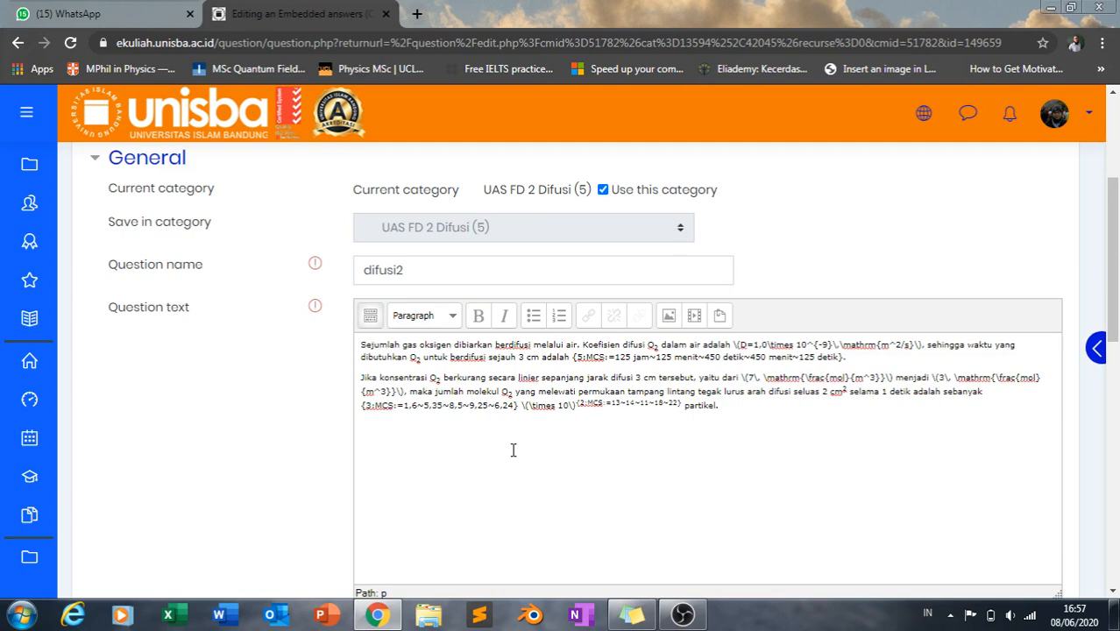
{"action": "scroll", "coordinate": [513, 450], "scroll_direction": "down", "scroll_amount": 10}
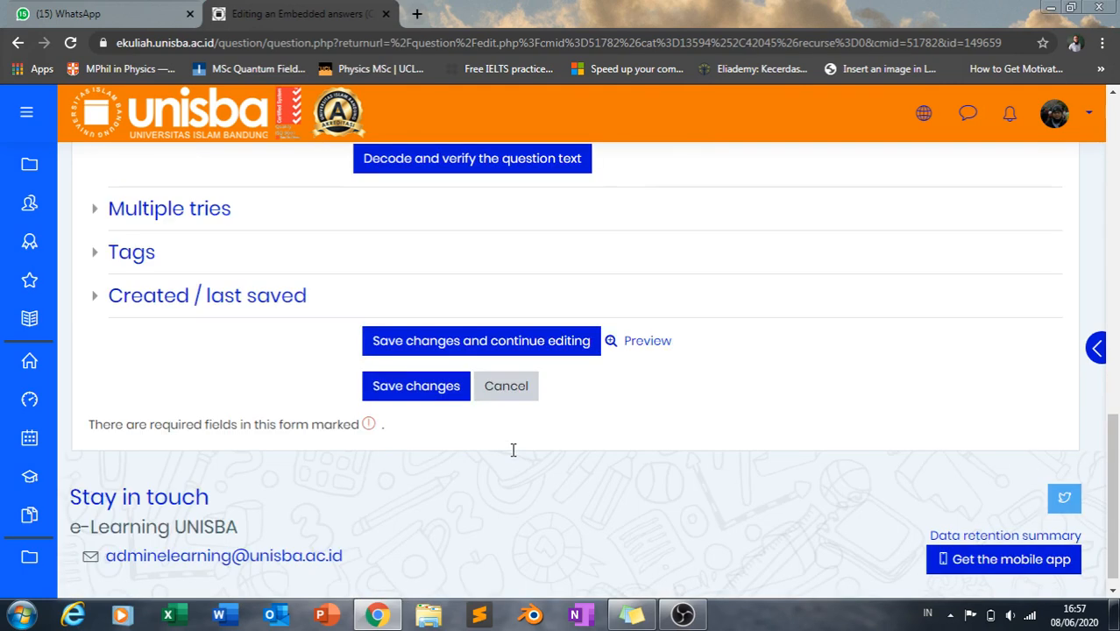
{"action": "left_click", "coordinate": [516, 390]}
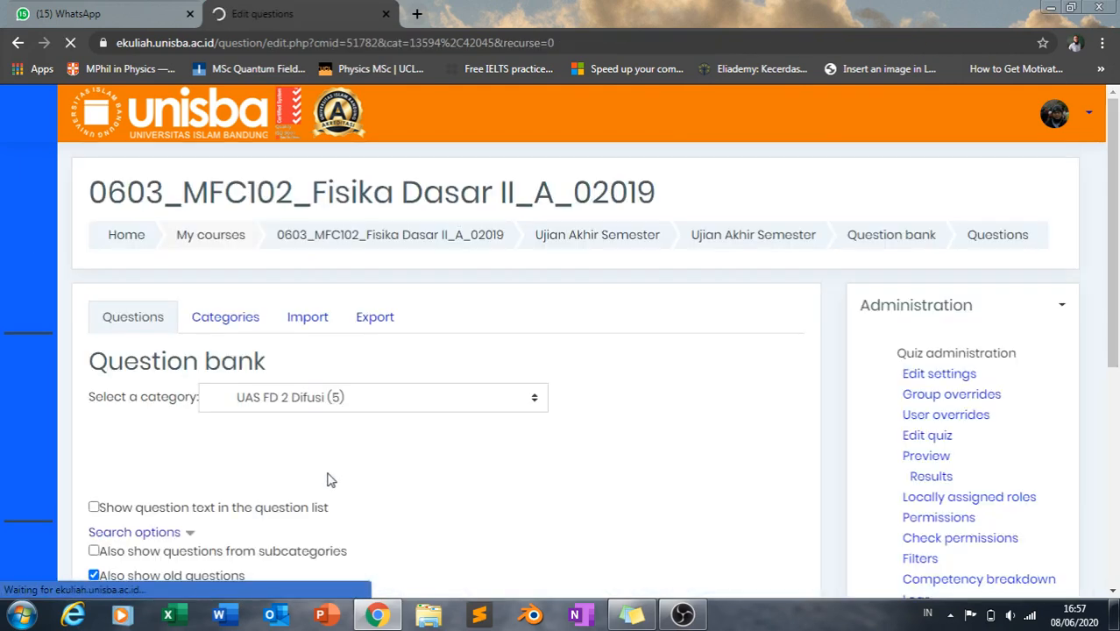
Step: Look over the question list of the category UAS FD 2 Difusi, then return to editing the quiz
{"action": "scroll", "coordinate": [330, 477], "scroll_direction": "down", "scroll_amount": 5}
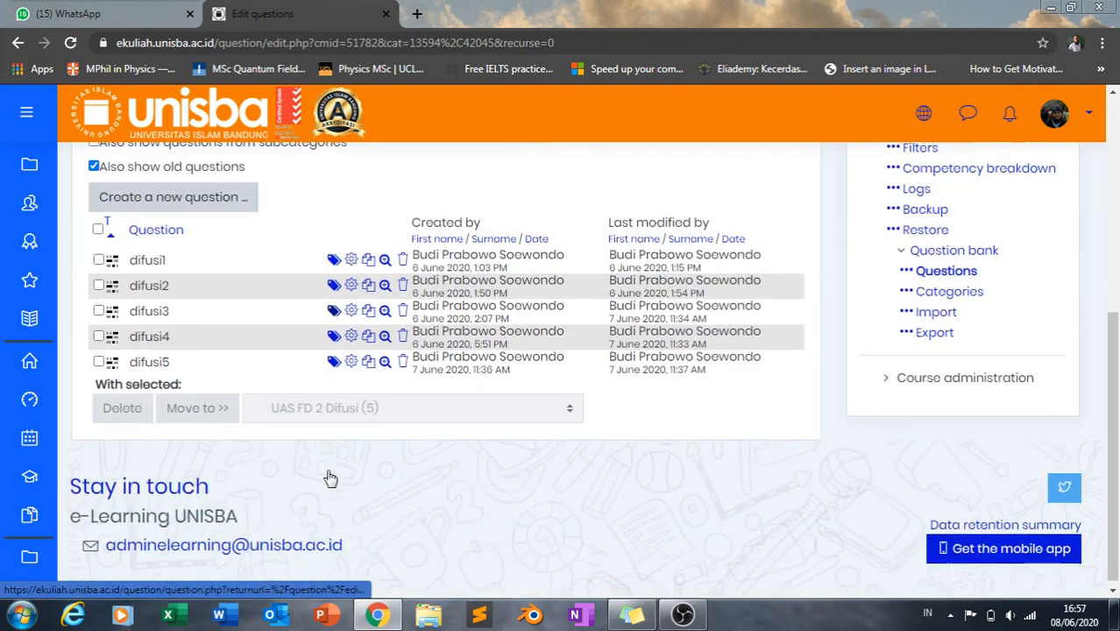
{"action": "scroll", "coordinate": [330, 478], "scroll_direction": "up", "scroll_amount": 4}
{"action": "scroll", "coordinate": [328, 477], "scroll_direction": "up", "scroll_amount": 1}
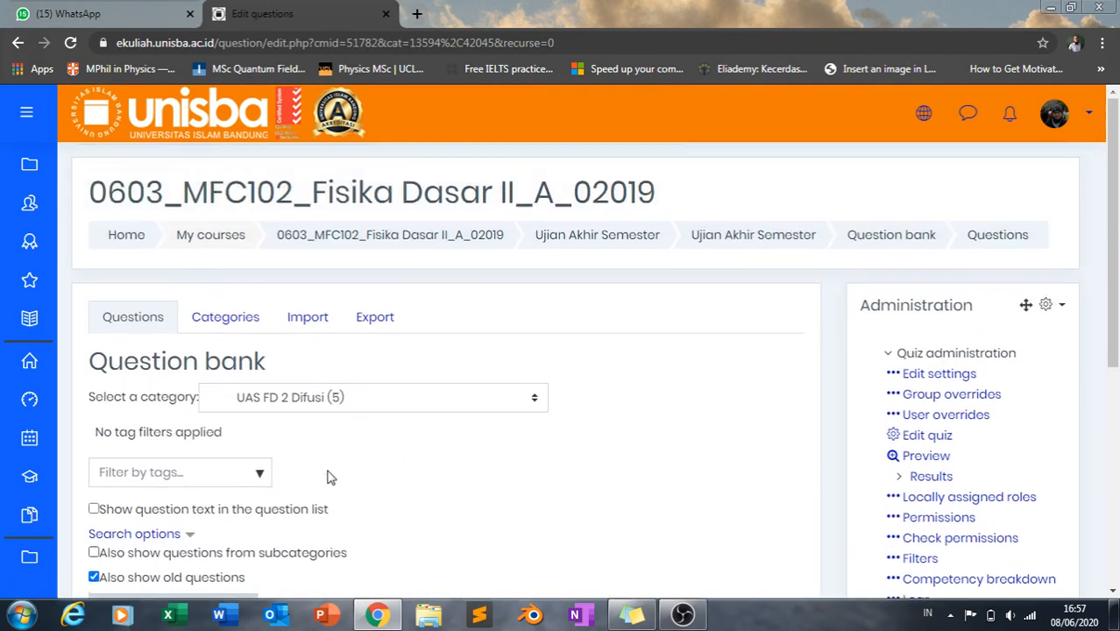
{"action": "left_click", "coordinate": [18, 42]}
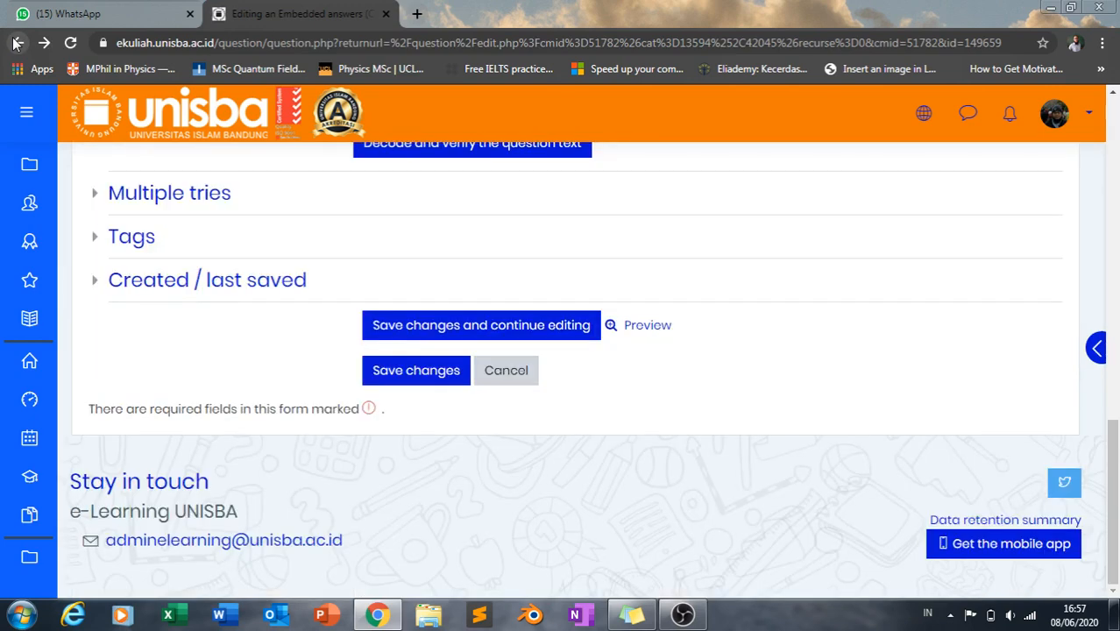
{"action": "left_click", "coordinate": [16, 43]}
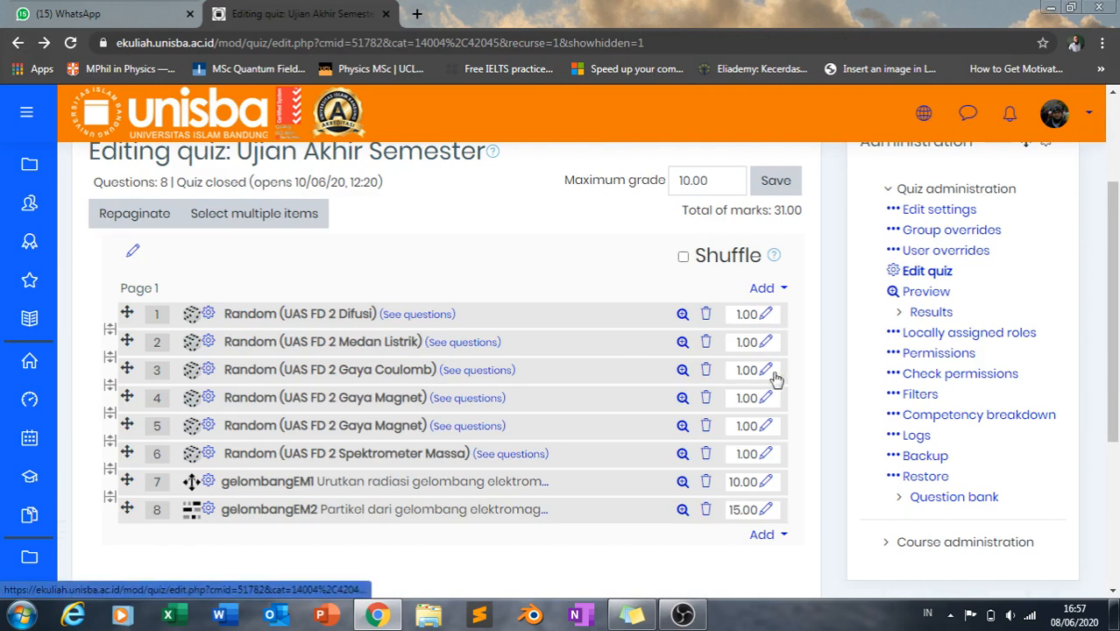
Step: Set the maximum mark of the random Gaya Coulomb question to 10 and confirm 10 for the random Medan Listrik and Difusi questions
{"action": "left_click", "coordinate": [766, 315]}
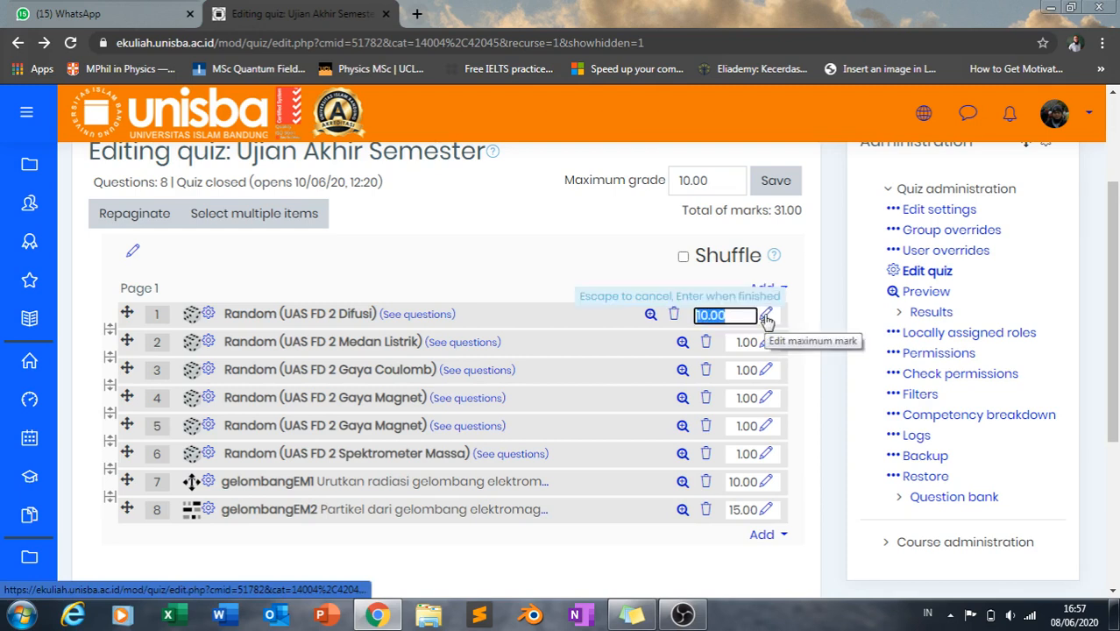
{"action": "left_click", "coordinate": [765, 343]}
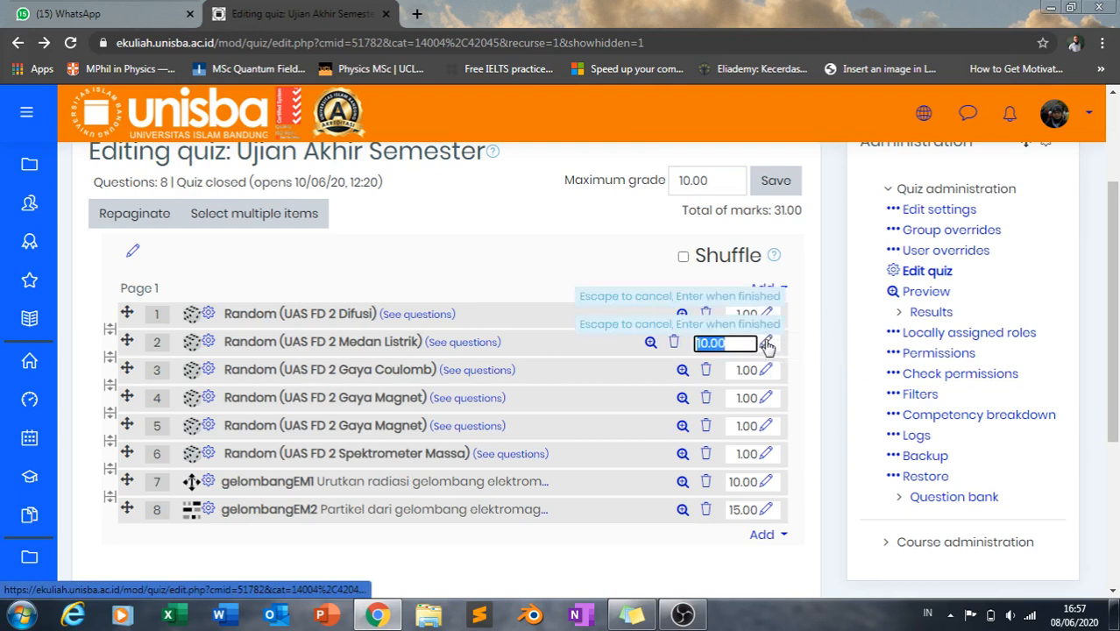
{"action": "left_click", "coordinate": [766, 371]}
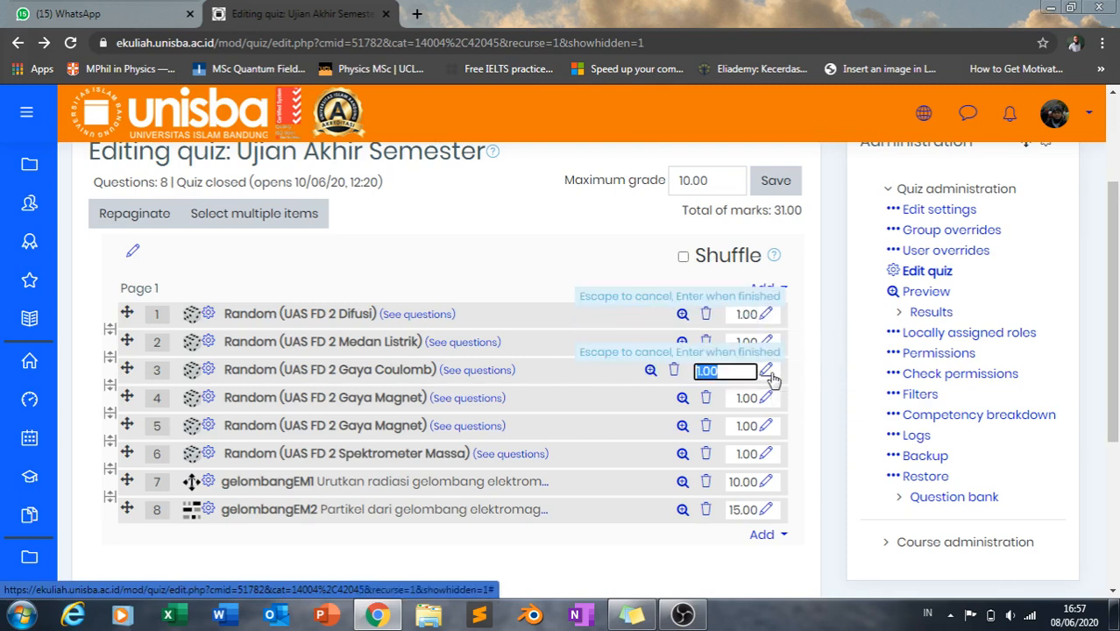
{"action": "type", "text": "1"}
{"action": "key", "text": "Return"}
{"action": "left_click", "coordinate": [766, 342]}
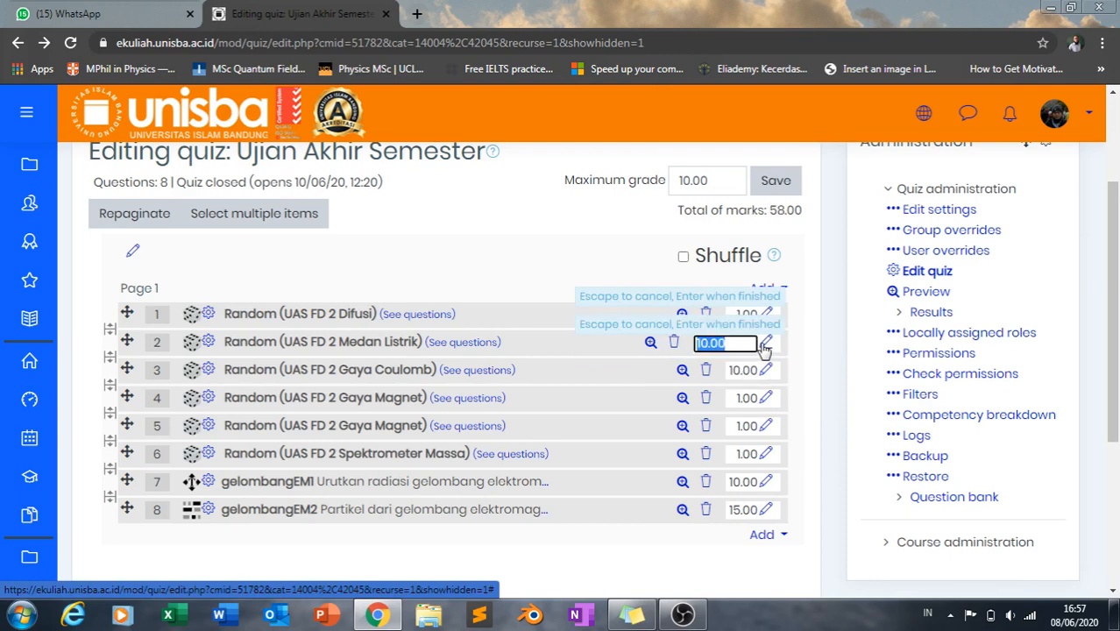
{"action": "type", "text": "10"}
{"action": "key", "text": "Return"}
{"action": "left_click", "coordinate": [766, 315]}
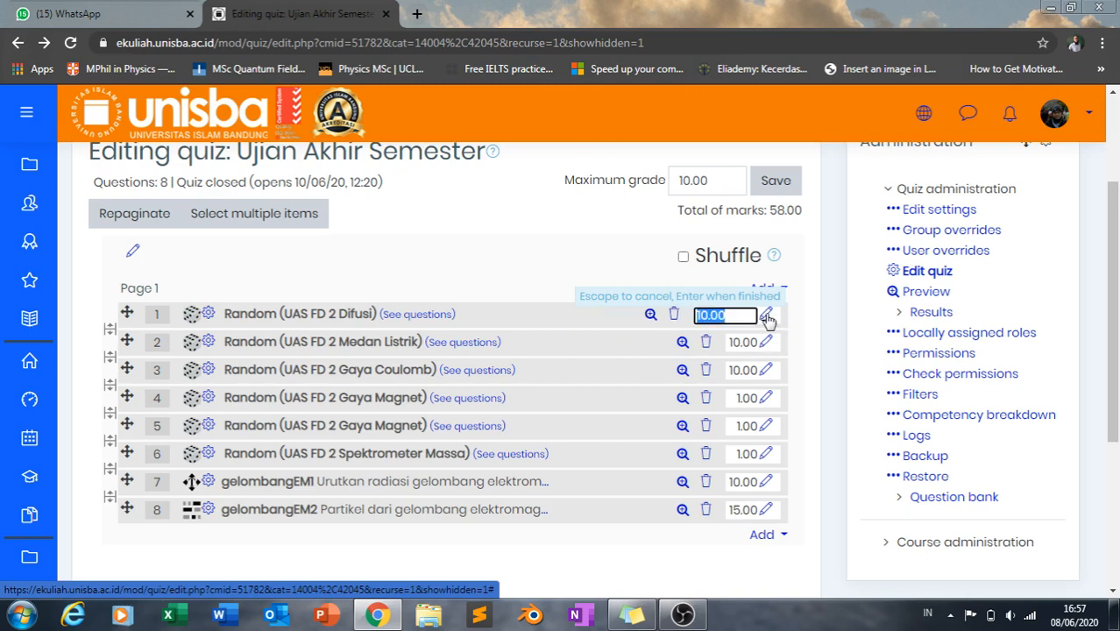
{"action": "key", "text": "Return"}
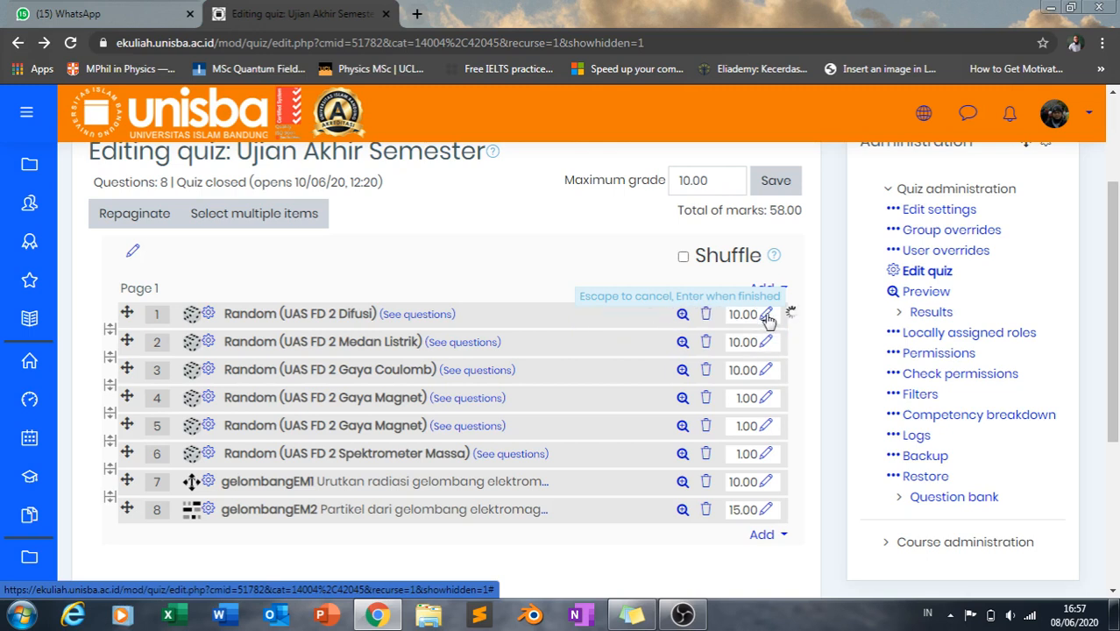
Step: Set the maximum mark to 10 for both random Gaya Magnet questions
{"action": "left_click", "coordinate": [766, 398]}
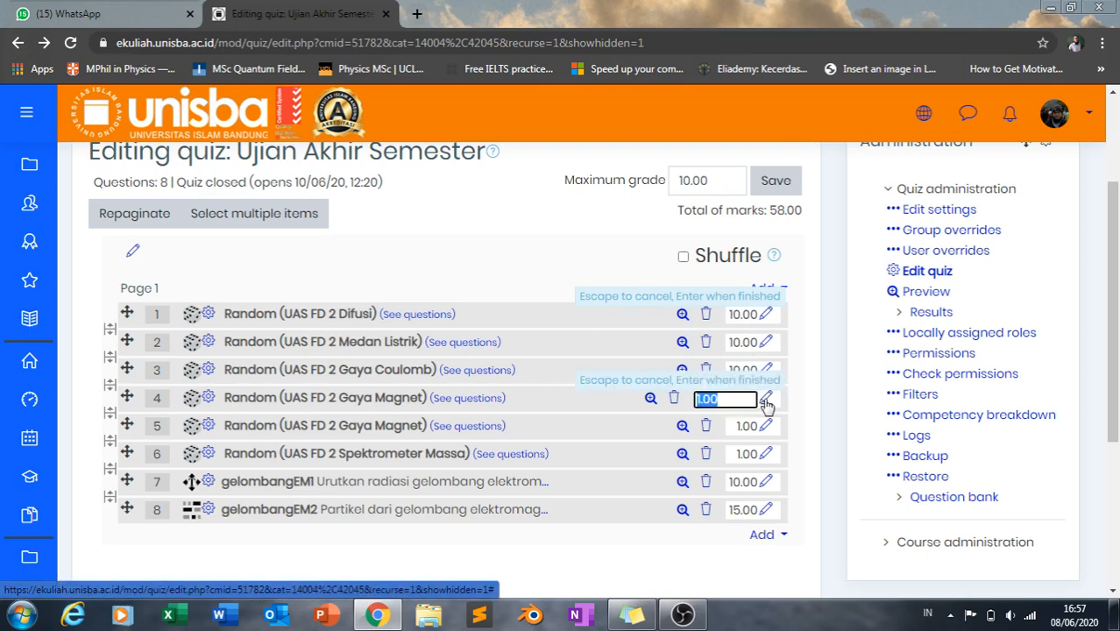
{"action": "key", "text": "BackSpace"}
{"action": "type", "text": "10"}
{"action": "key", "text": "Return"}
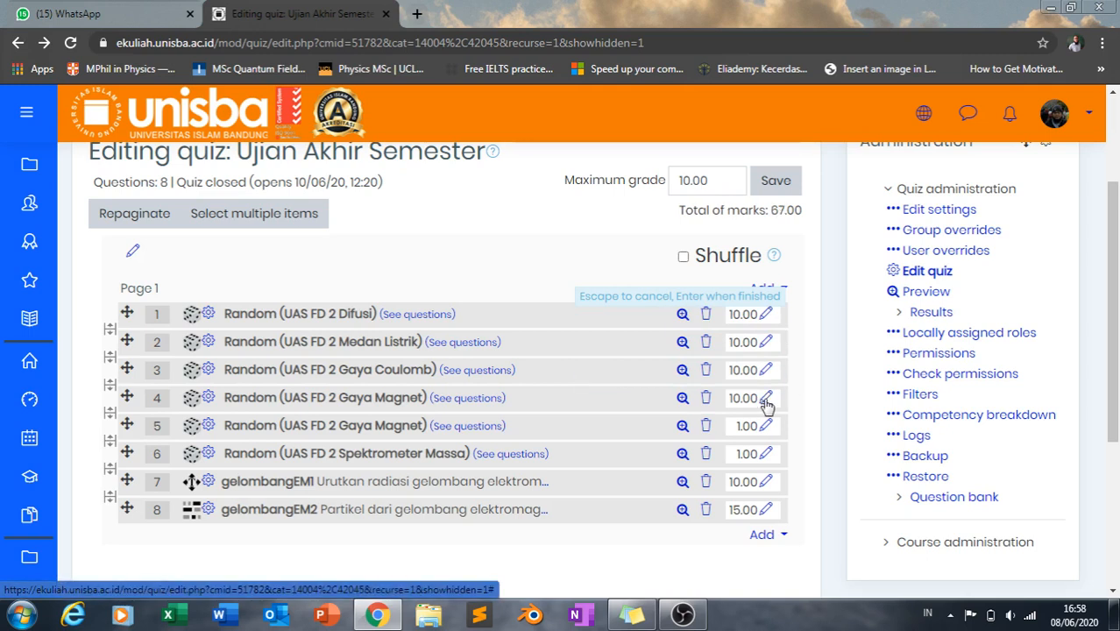
{"action": "left_click", "coordinate": [766, 428]}
{"action": "type", "text": "10"}
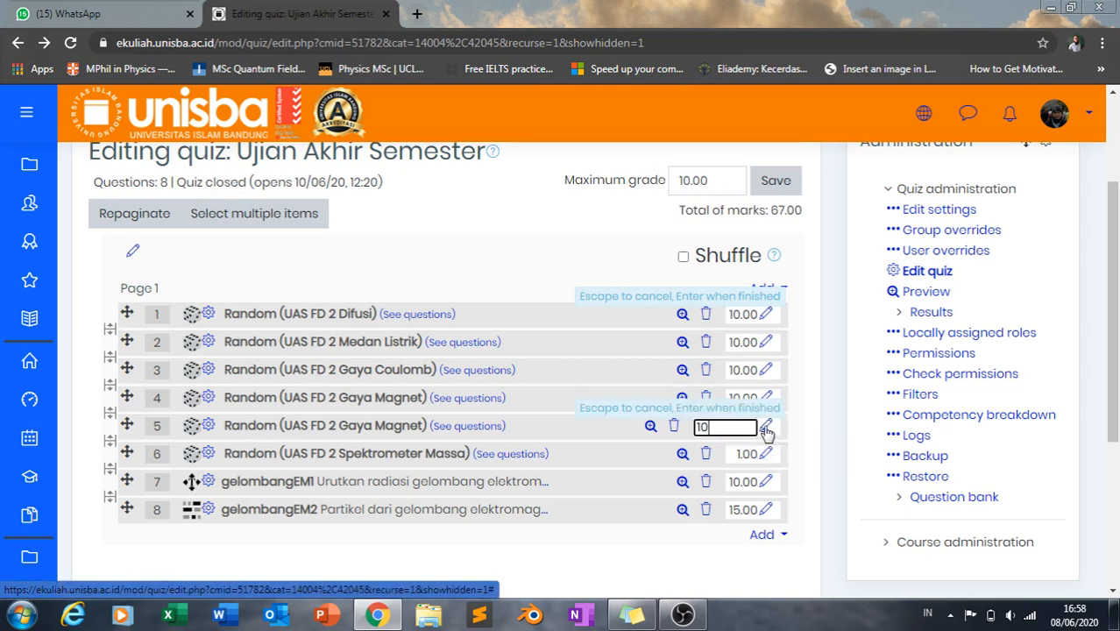
{"action": "key", "text": "Return"}
Step: Set the maximum mark of the random Spektrometer Massa question to 10
{"action": "left_click", "coordinate": [768, 457]}
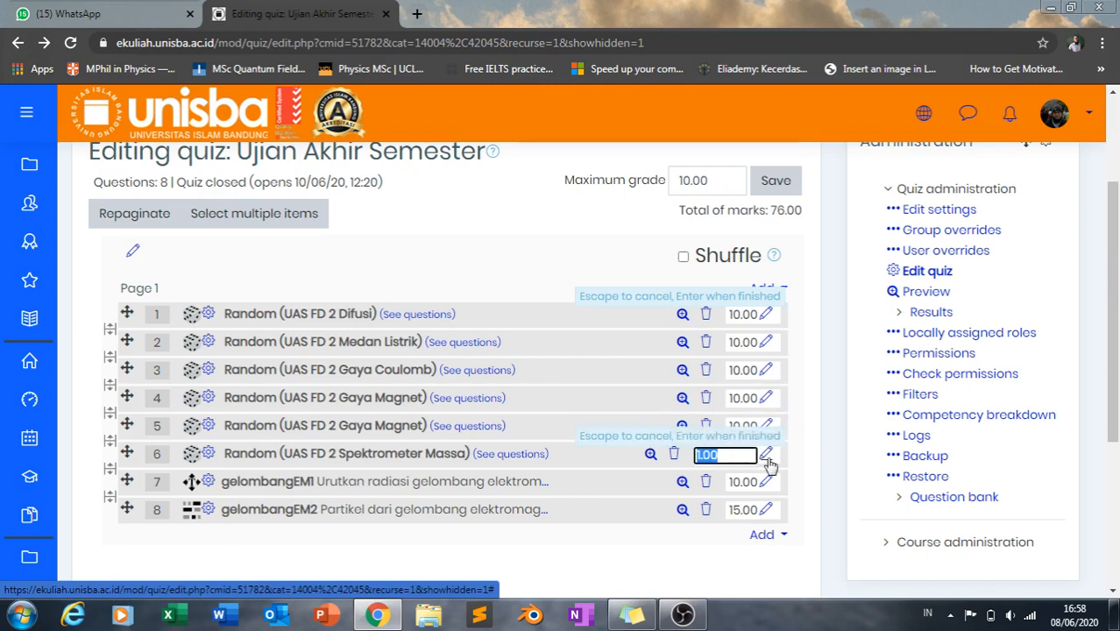
{"action": "type", "text": "10"}
{"action": "key", "text": "Return"}
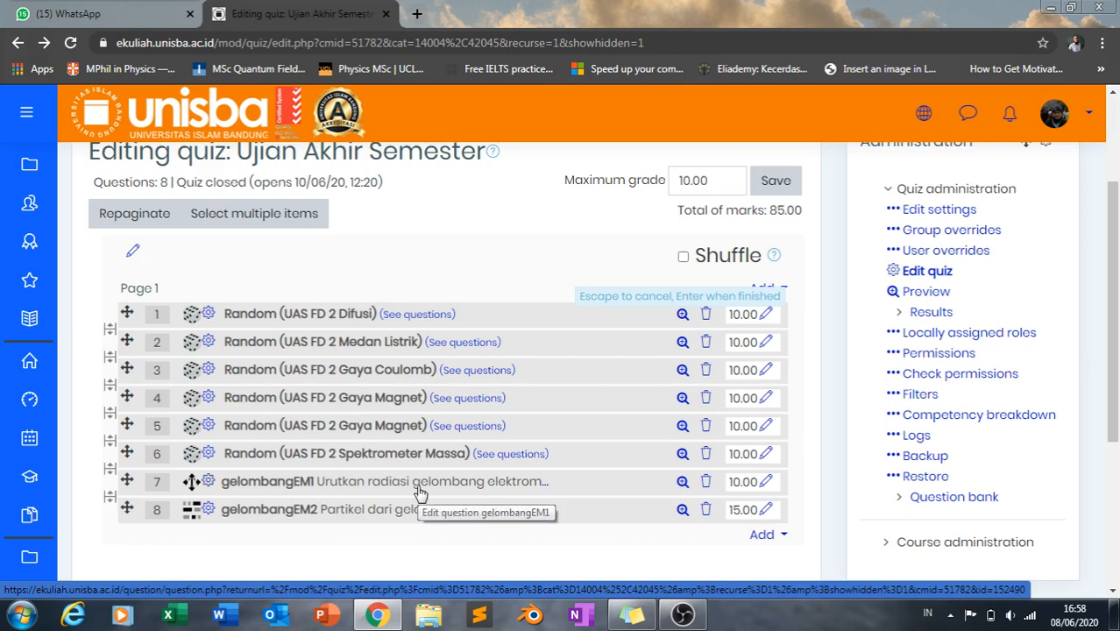
Step: Preview question SpektroM1 from the random Spektrometer Massa category to check its marks, then return to editing the quiz
{"action": "left_click", "coordinate": [516, 454]}
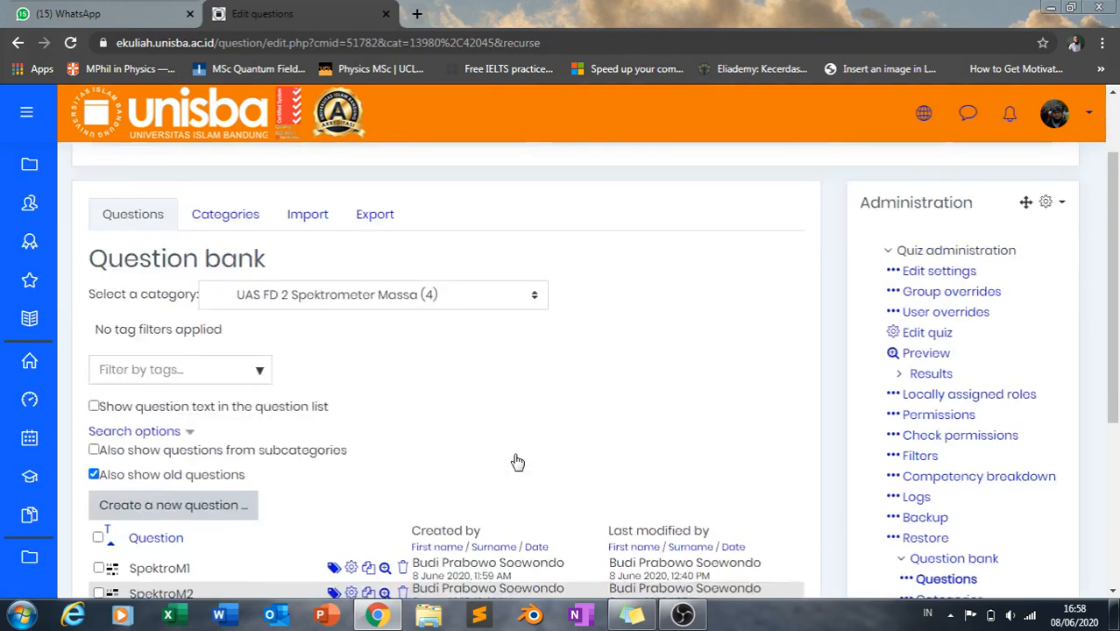
{"action": "scroll", "coordinate": [515, 460], "scroll_direction": "down", "scroll_amount": 3}
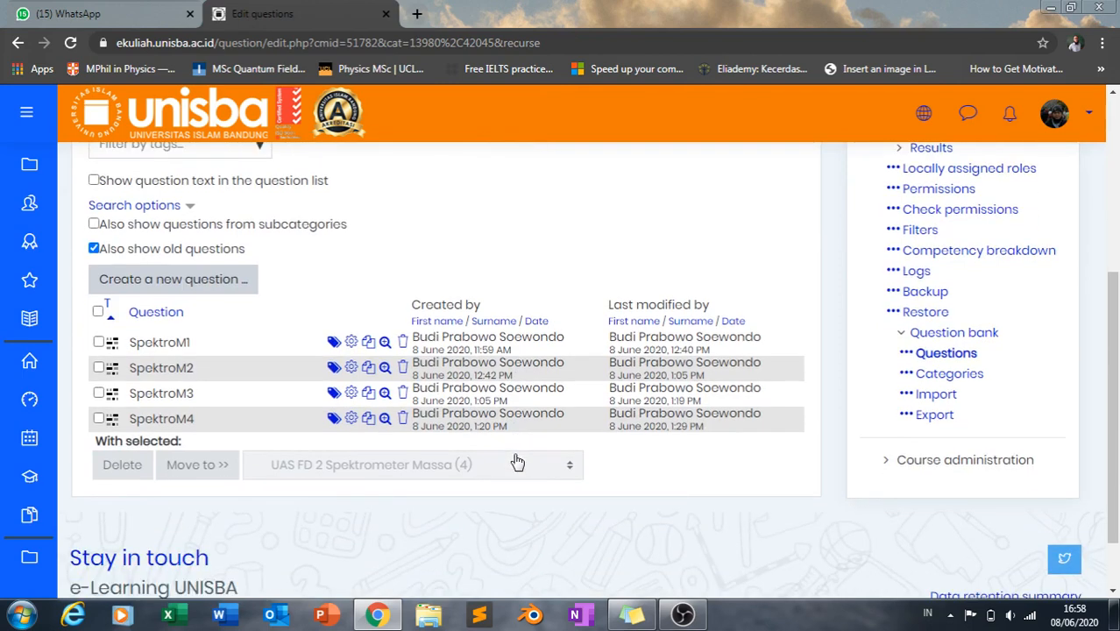
{"action": "left_click", "coordinate": [384, 341]}
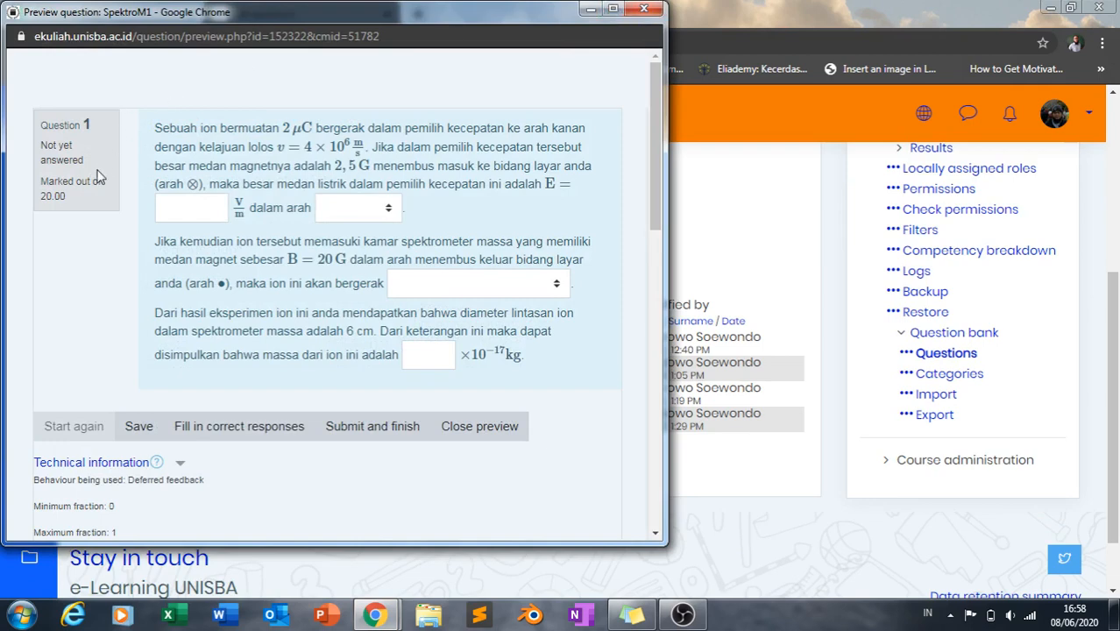
{"action": "left_click", "coordinate": [644, 9]}
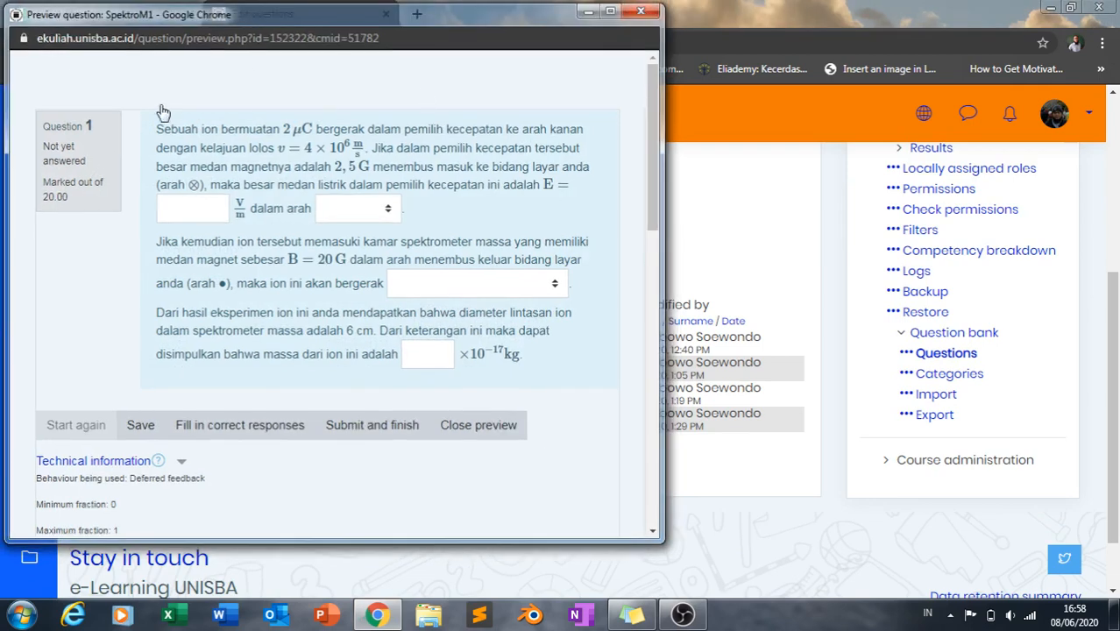
{"action": "left_click", "coordinate": [19, 42]}
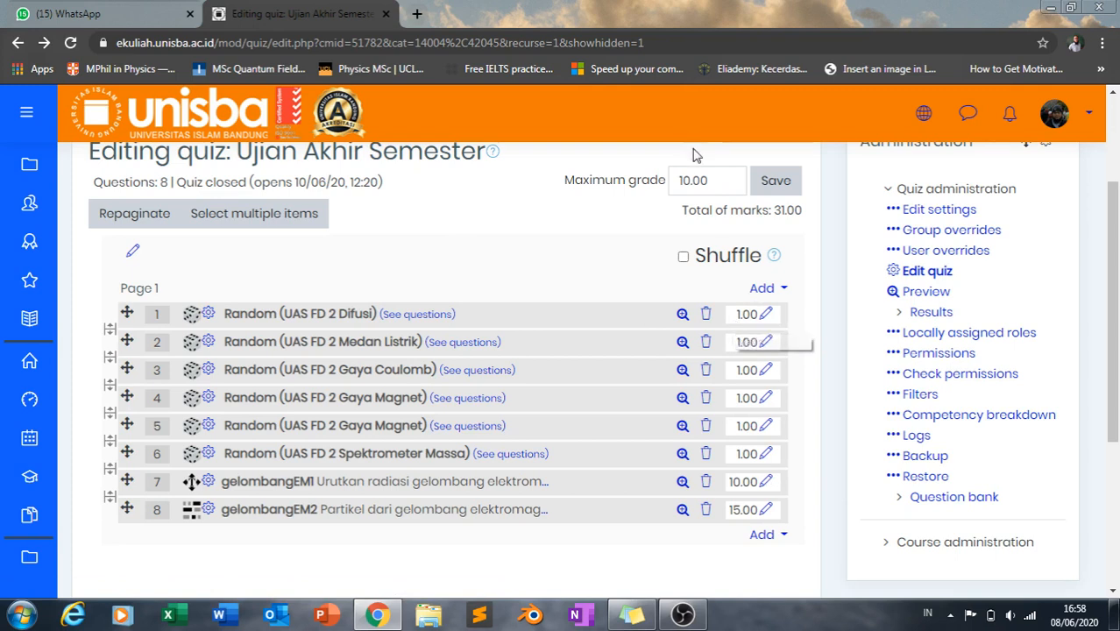
Step: Enter 100 as the quiz's maximum grade and set the maximum mark of the random Spektrometer Massa question to 20
{"action": "left_click", "coordinate": [689, 181]}
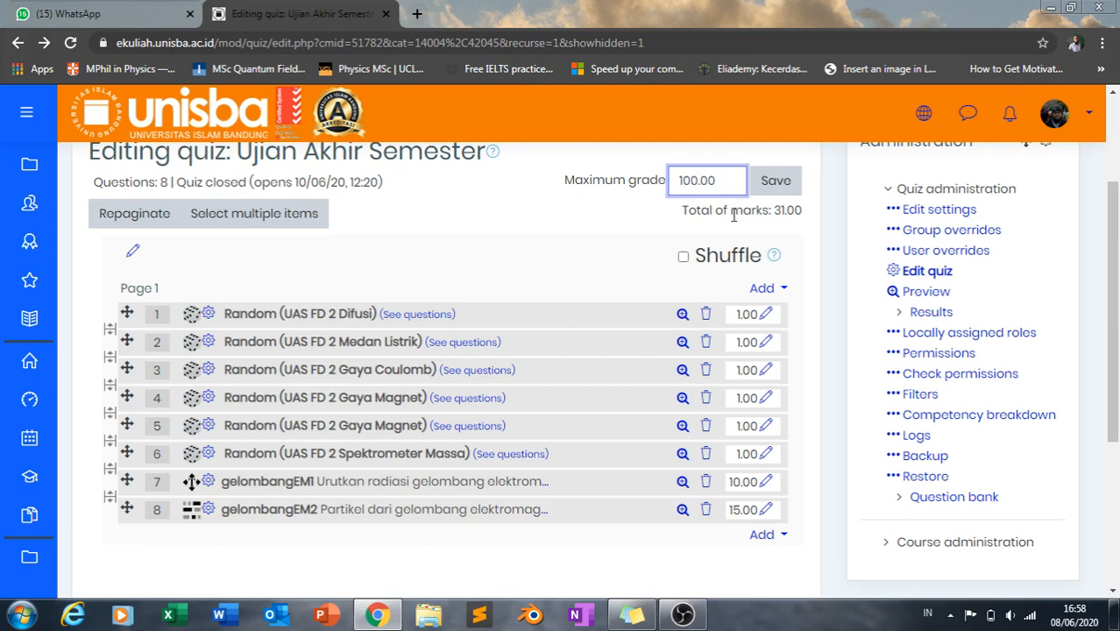
{"action": "left_click", "coordinate": [601, 220]}
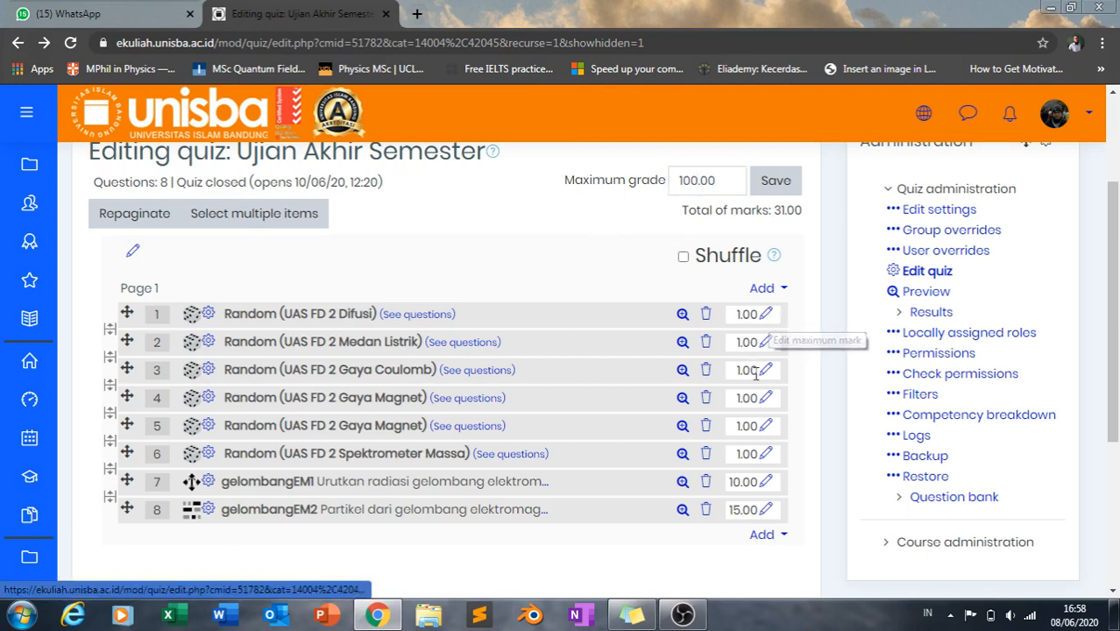
{"action": "left_click", "coordinate": [766, 454]}
{"action": "type", "text": "20"}
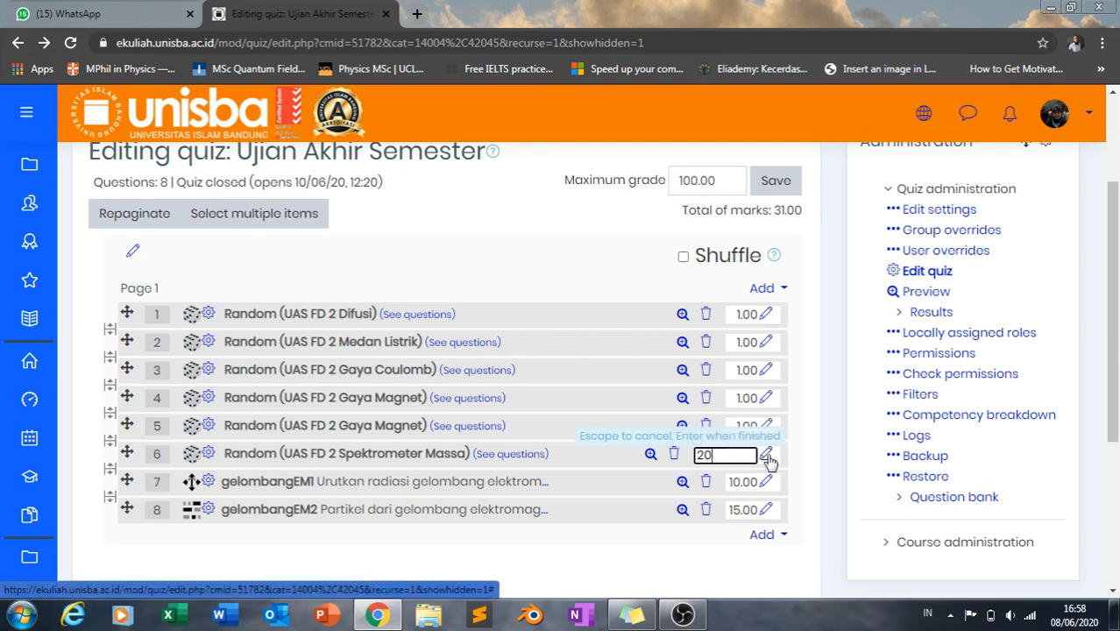
{"action": "key", "text": "Return"}
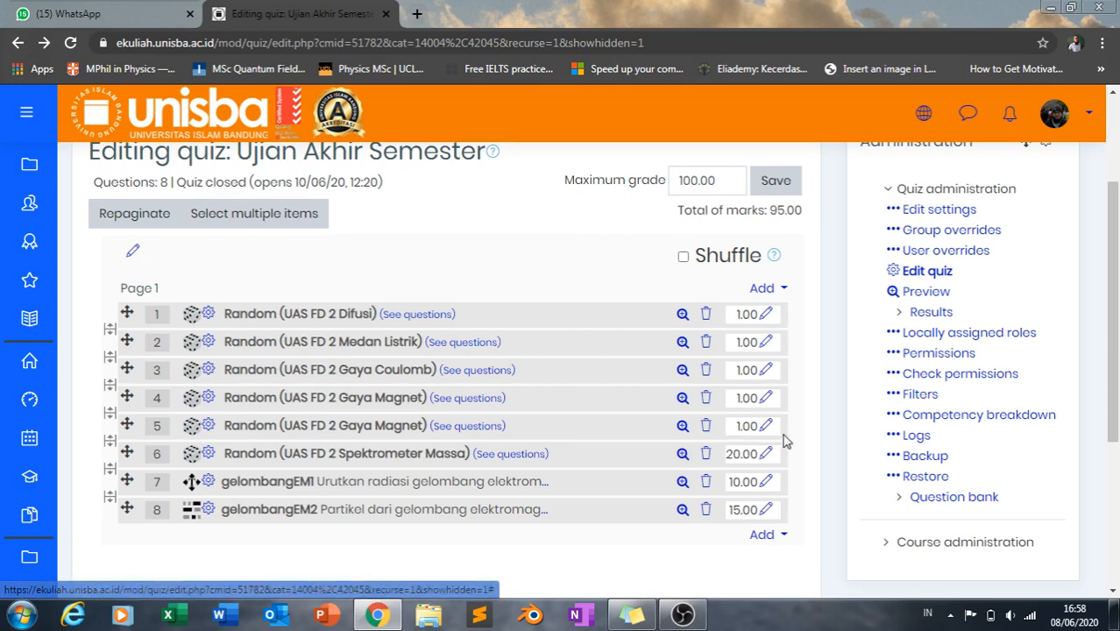
Step: Re-enter a maximum mark of 10 for the random Gaya Coulomb, Medan Listrik and Difusi questions
{"action": "left_click", "coordinate": [766, 317]}
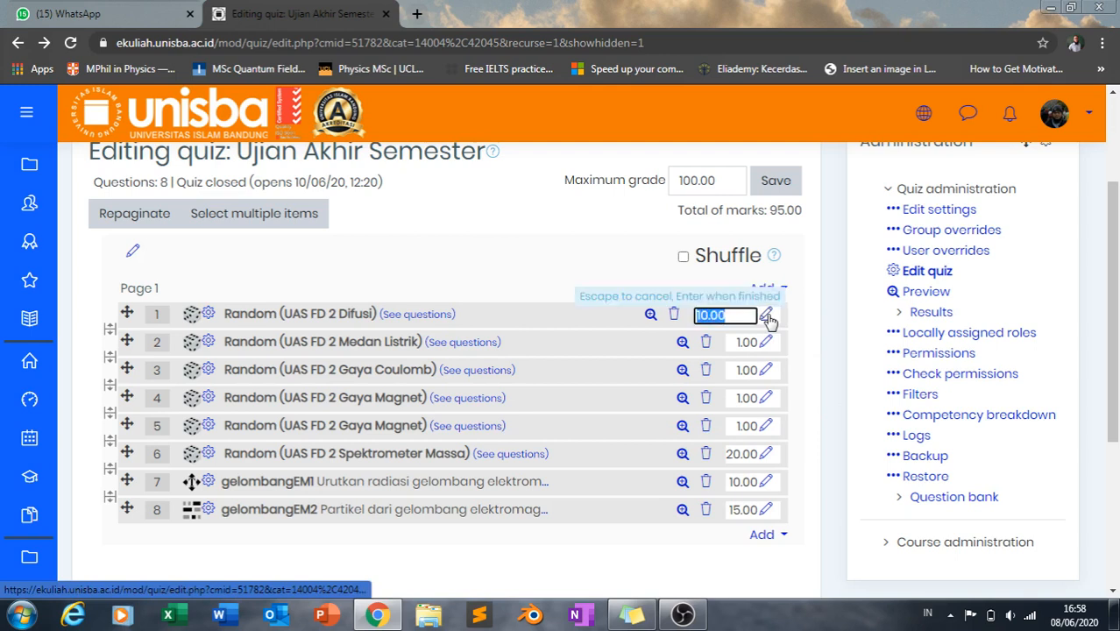
{"action": "left_click", "coordinate": [767, 343]}
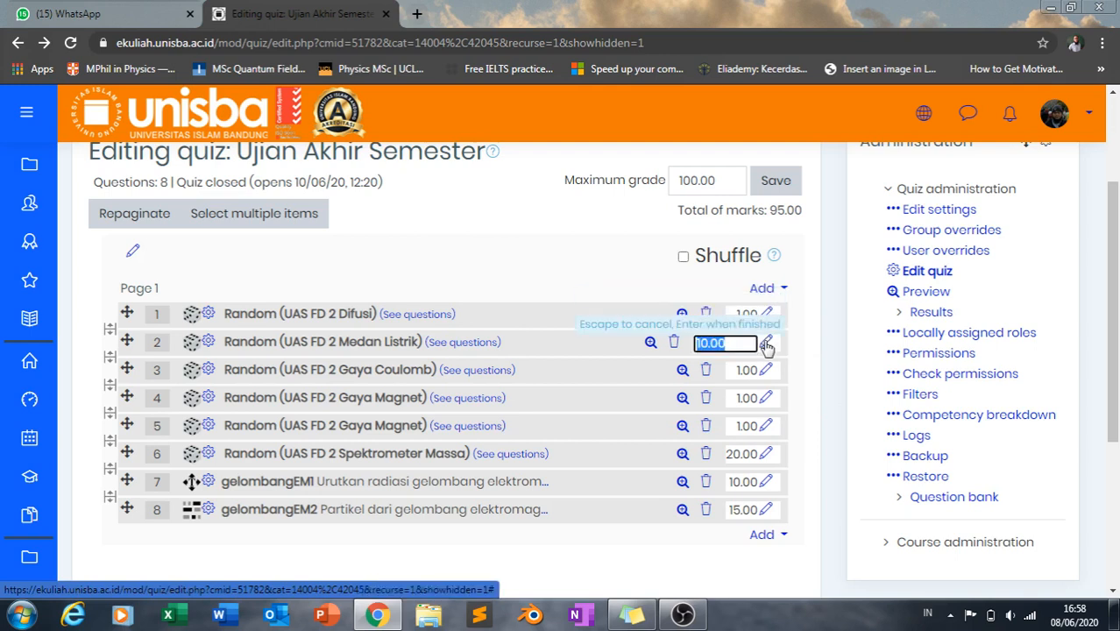
{"action": "left_click", "coordinate": [767, 371]}
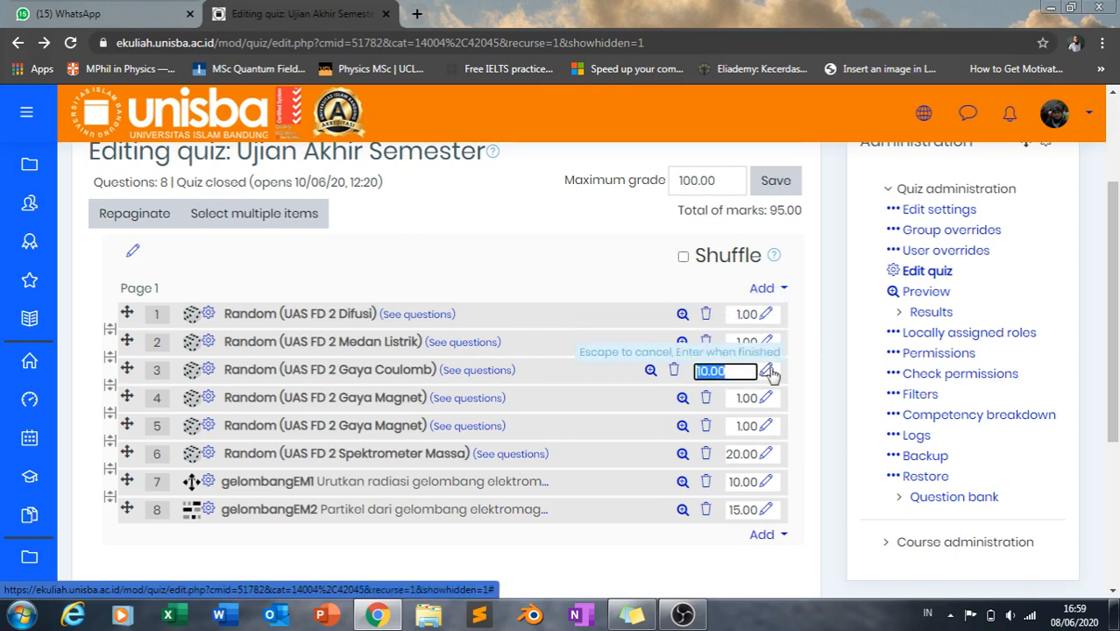
{"action": "key", "text": "Return"}
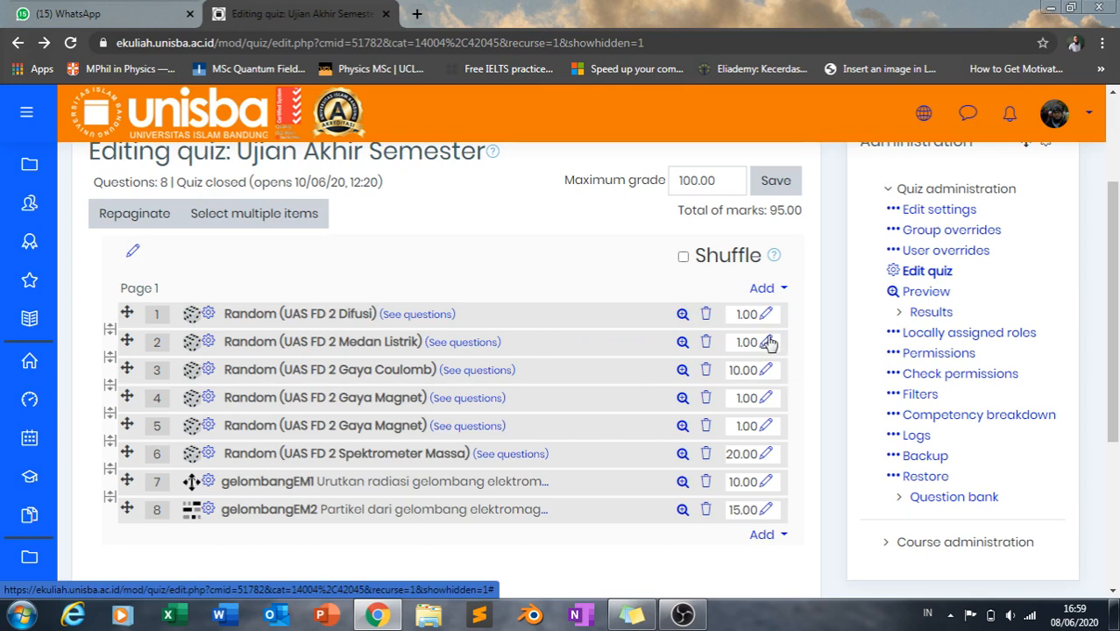
{"action": "left_click", "coordinate": [768, 344]}
{"action": "key", "text": "Return"}
{"action": "left_click", "coordinate": [765, 314]}
{"action": "type", "text": "10"}
{"action": "key", "text": "Return"}
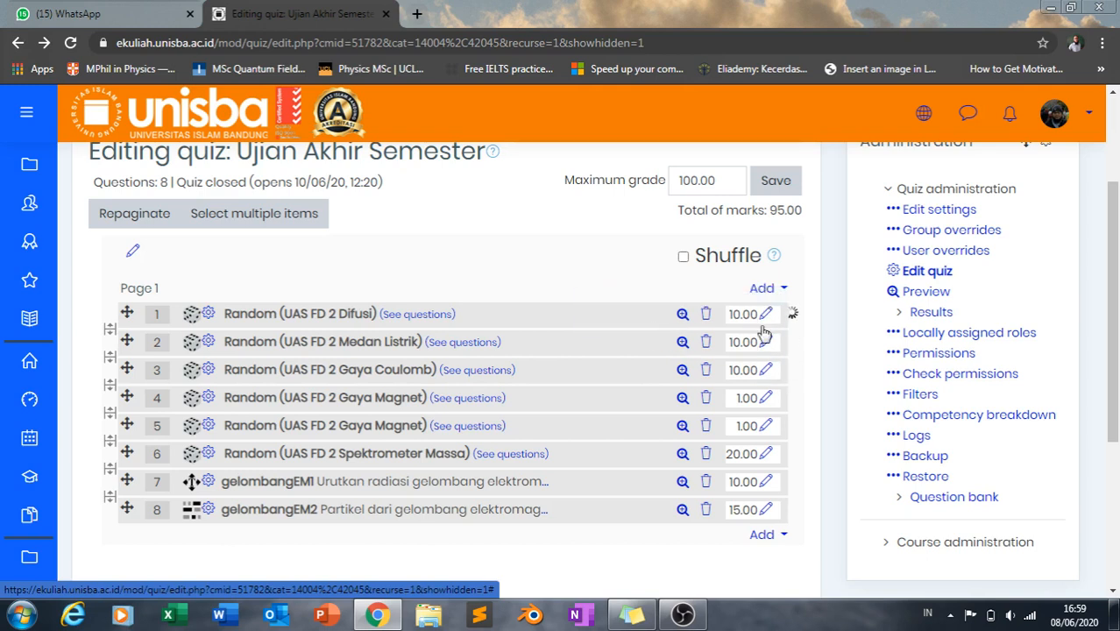
Step: Re-enter a maximum mark of 10 for questions 4 and 5, the two random Gaya Magnet questions
{"action": "left_click", "coordinate": [767, 399]}
{"action": "type", "text": "10"}
{"action": "key", "text": "Return"}
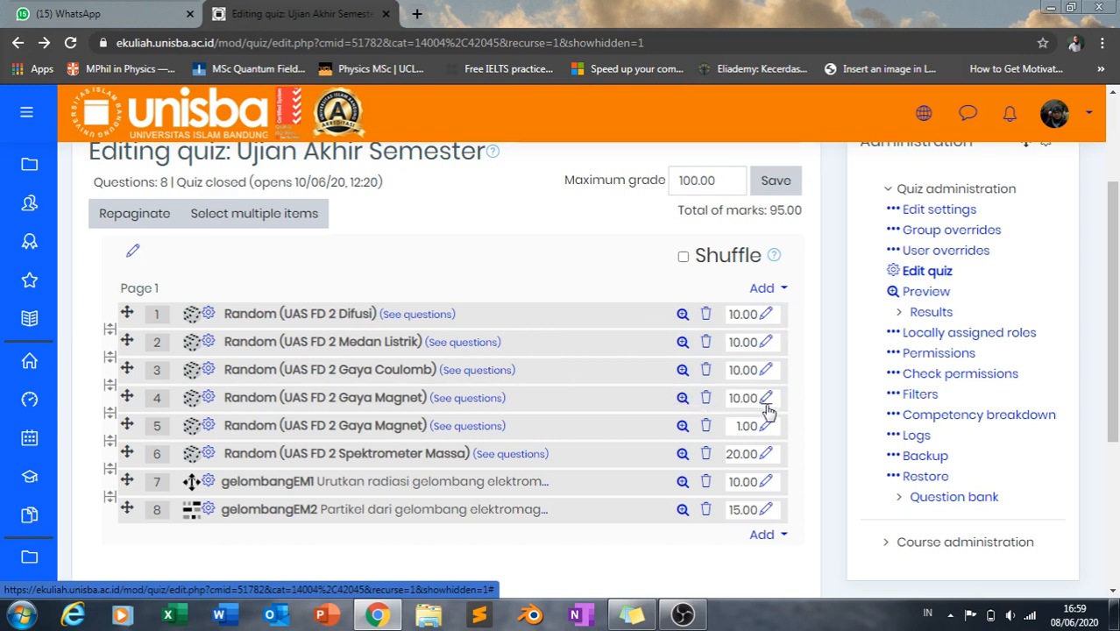
{"action": "left_click", "coordinate": [767, 426]}
{"action": "type", "text": "10"}
{"action": "key", "text": "Return"}
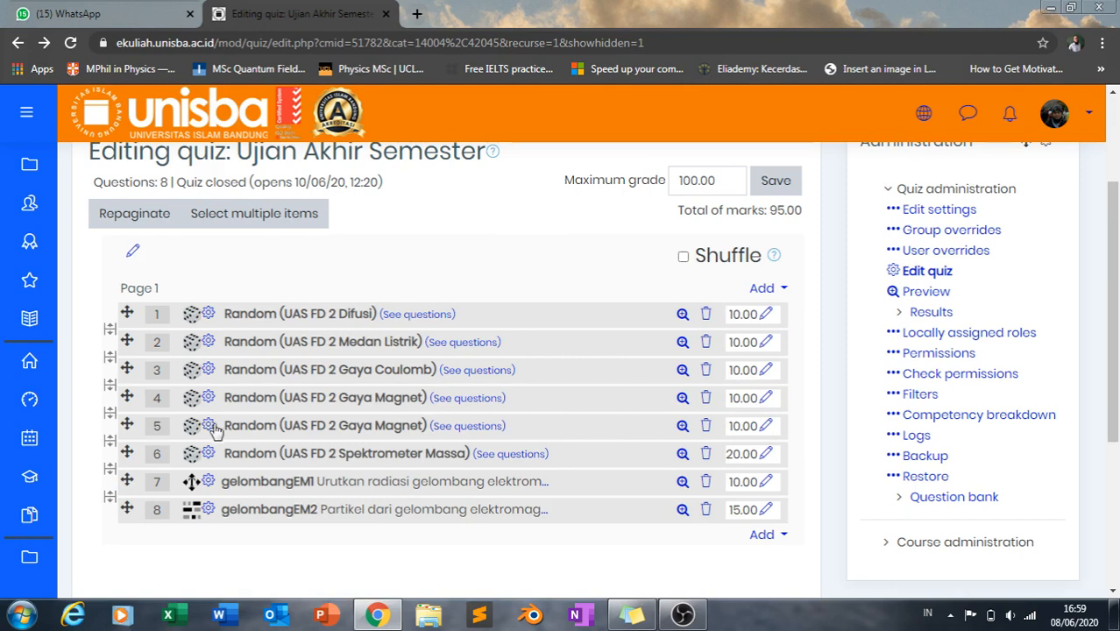
Step: Open the question list of the random Gaya Magnet category in a separate tab and preview question GayaMagnet3
{"action": "right_click", "coordinate": [464, 399]}
{"action": "left_click", "coordinate": [519, 406]}
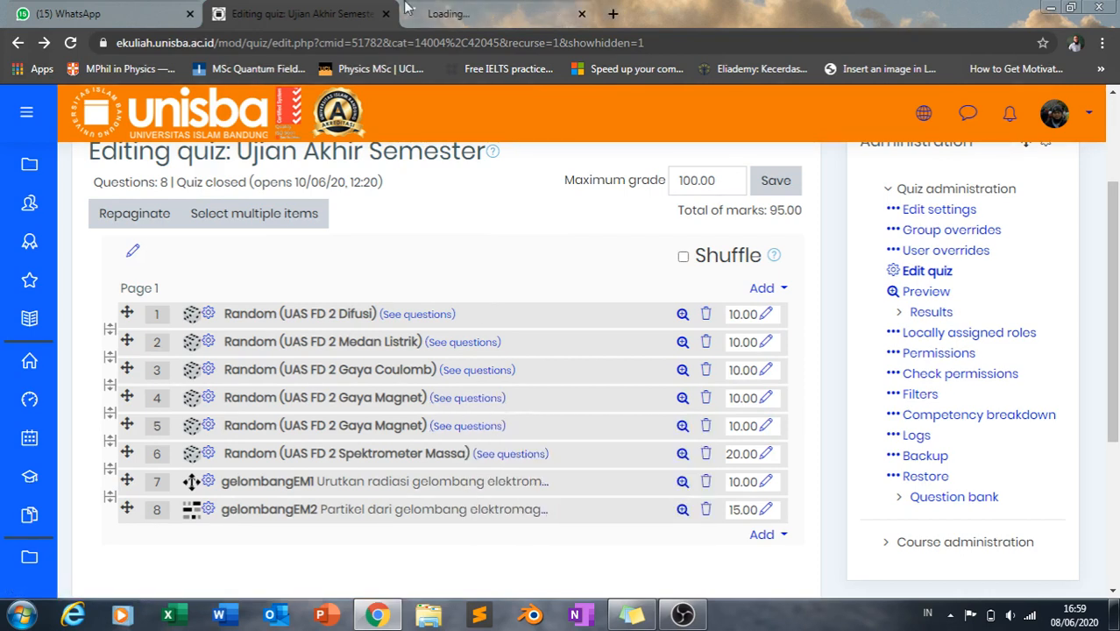
{"action": "left_click", "coordinate": [473, 12]}
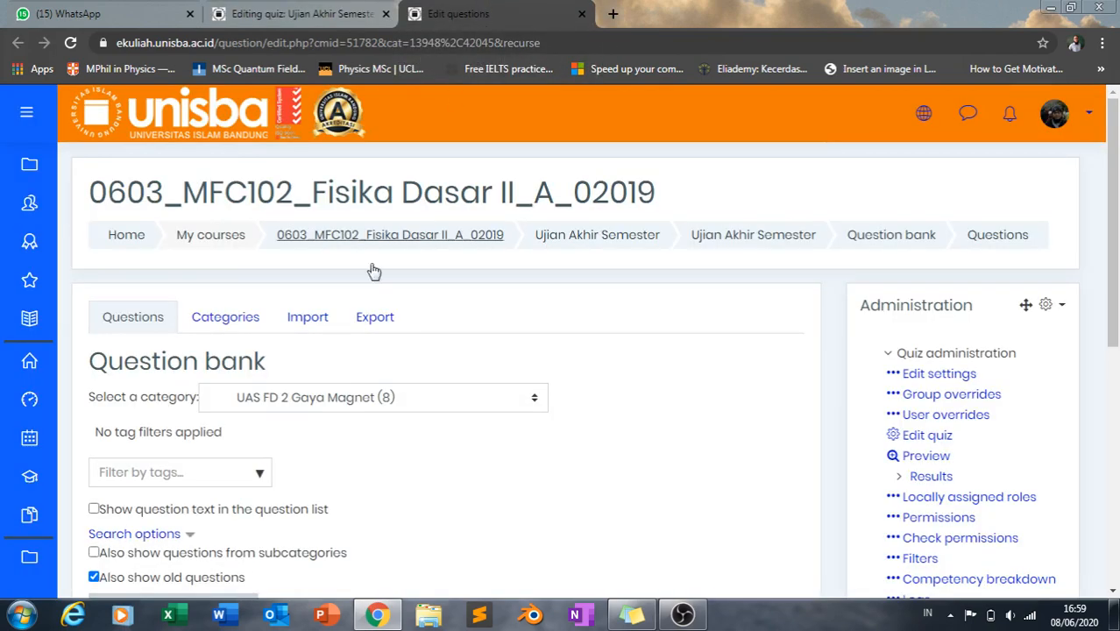
{"action": "scroll", "coordinate": [373, 272], "scroll_direction": "down", "scroll_amount": 4}
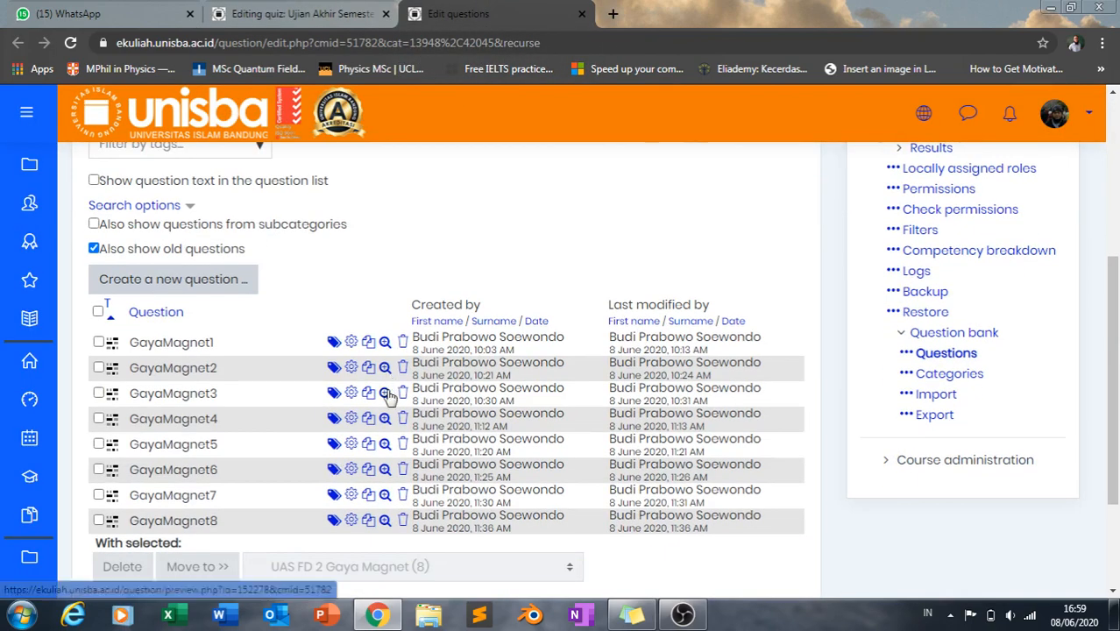
{"action": "left_click", "coordinate": [385, 393]}
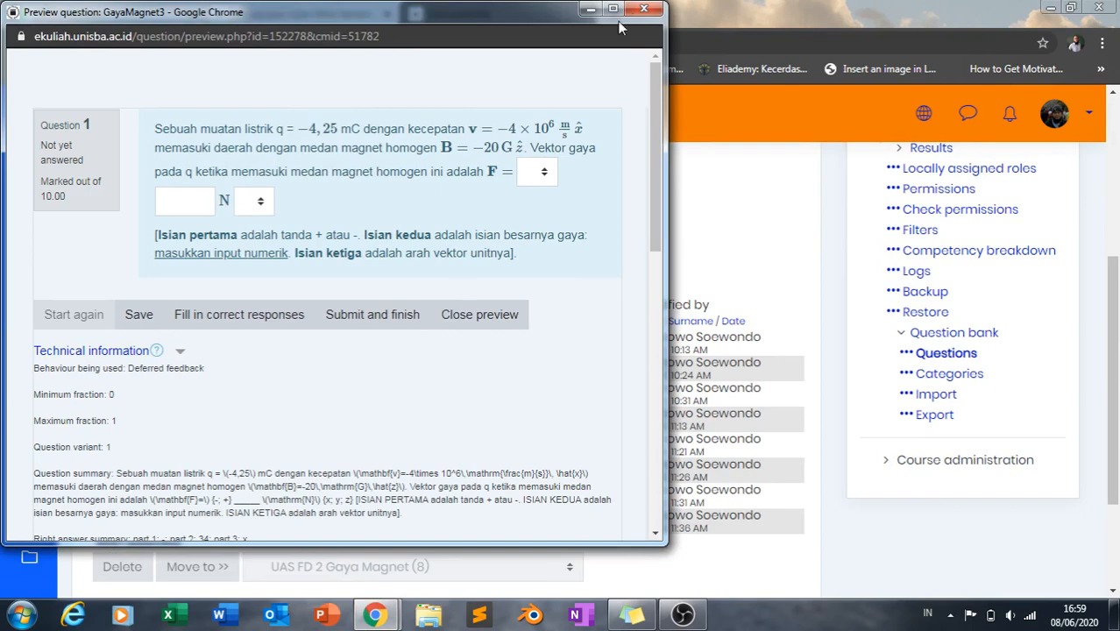
Step: Close the question preview, return to the quiz editing page and set the maximum mark of question gelombangEM1 to 15
{"action": "left_click", "coordinate": [644, 9]}
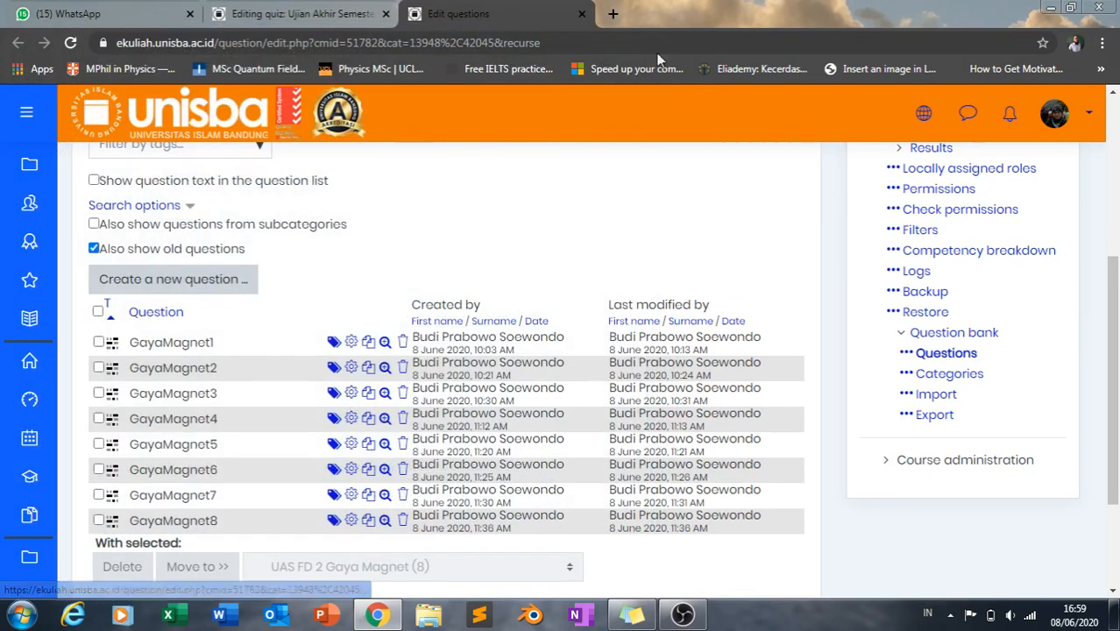
{"action": "left_click", "coordinate": [235, 14]}
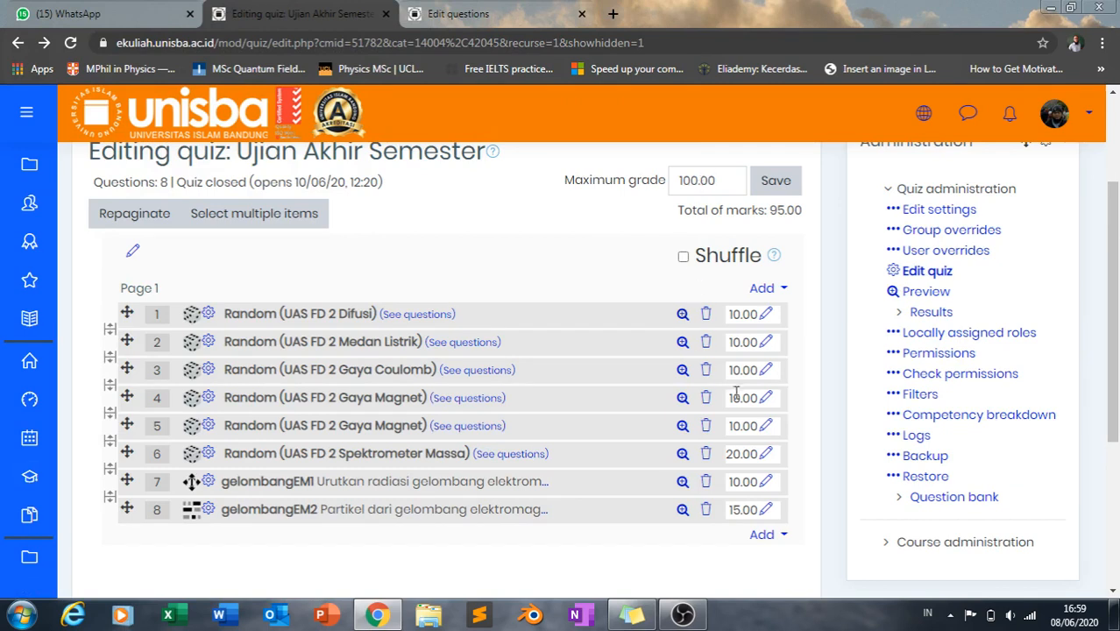
{"action": "left_click", "coordinate": [766, 483]}
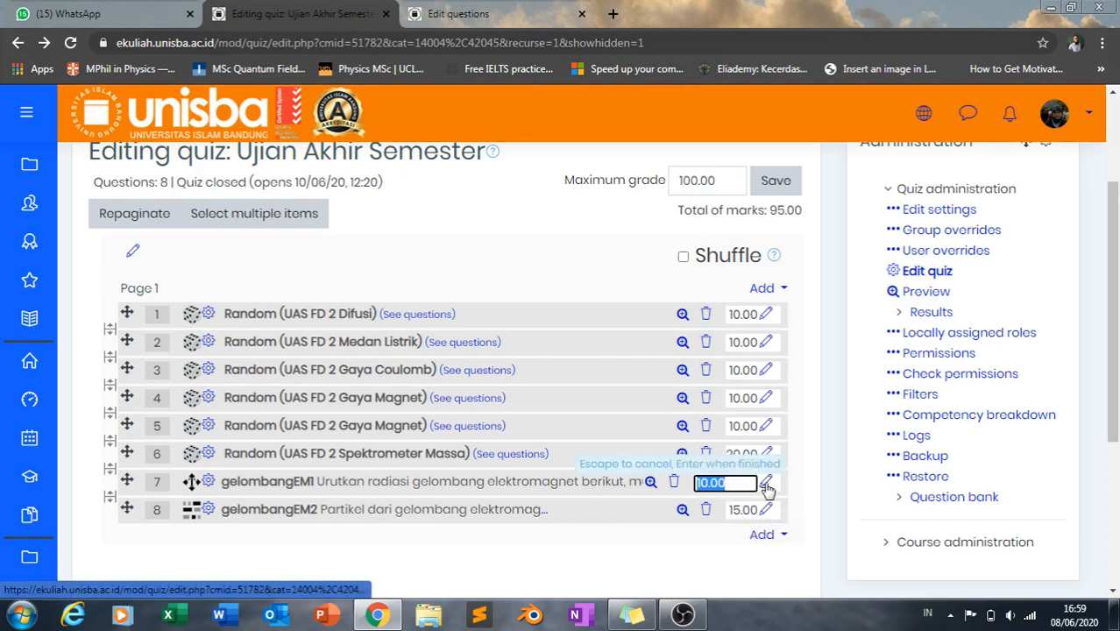
{"action": "key", "text": "BackSpace"}
{"action": "type", "text": "15"}
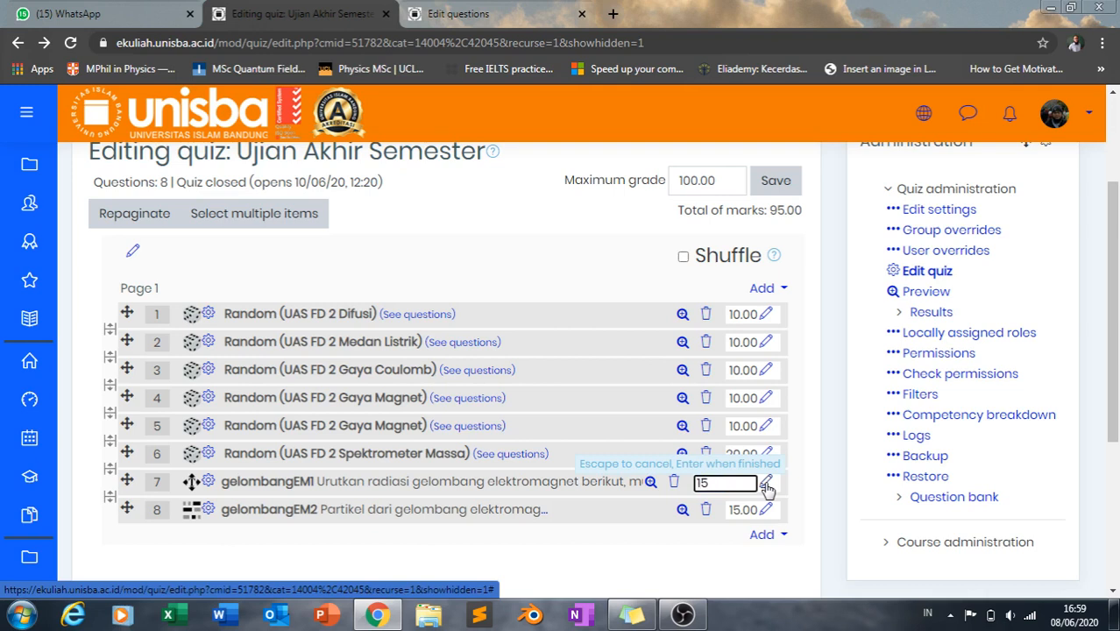
{"action": "key", "text": "Return"}
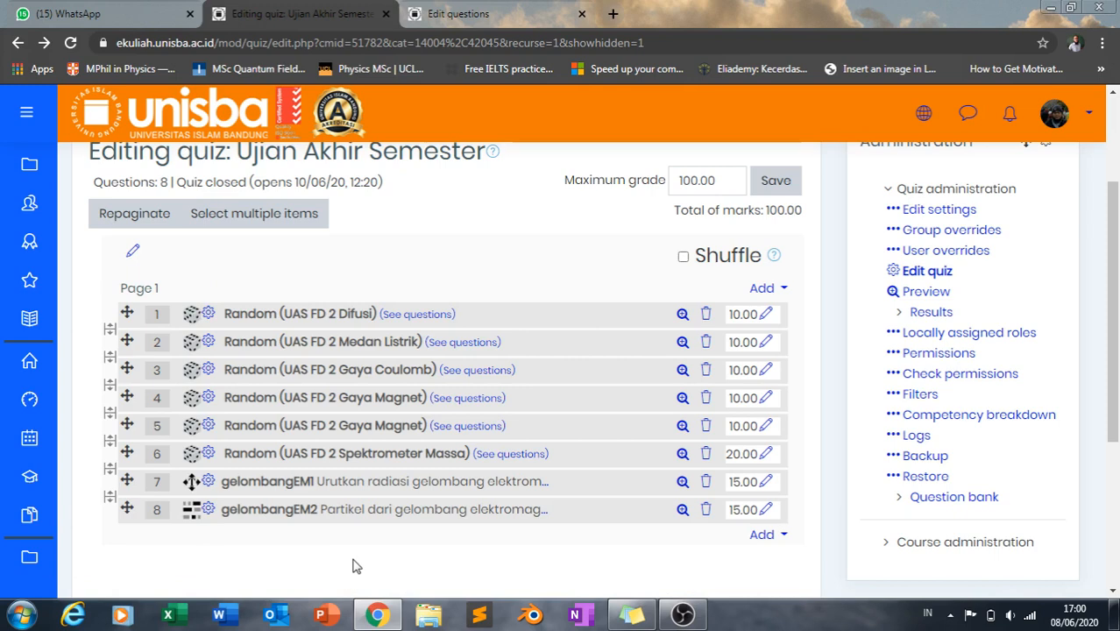
Step: Check the quiz's question list and save its maximum grade of 100
{"action": "scroll", "coordinate": [354, 565], "scroll_direction": "down", "scroll_amount": 4}
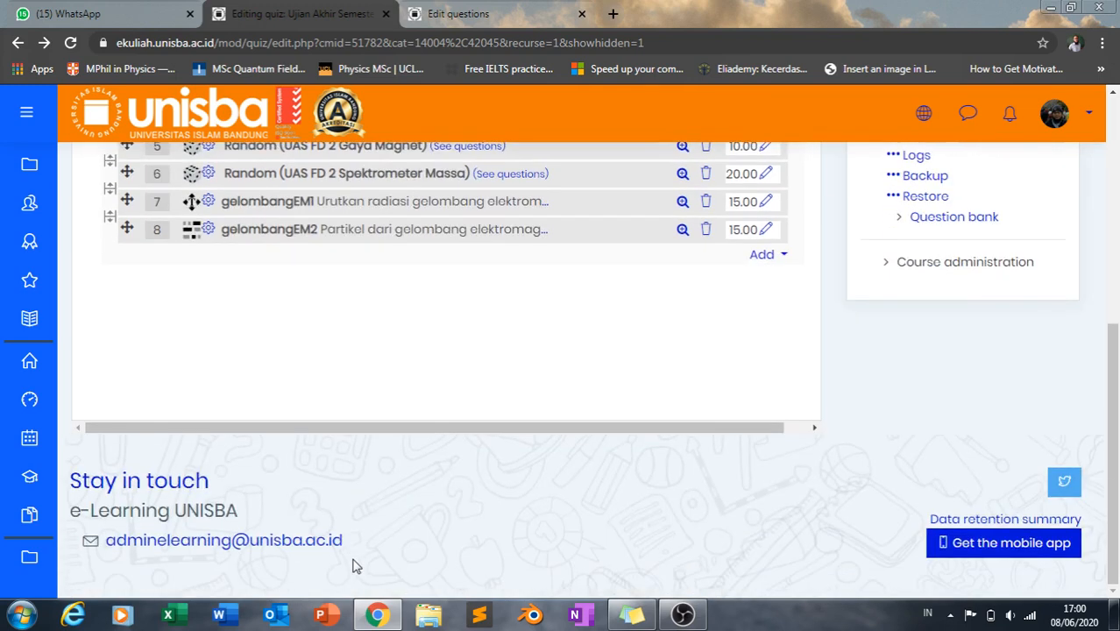
{"action": "scroll", "coordinate": [355, 565], "scroll_direction": "up", "scroll_amount": 6}
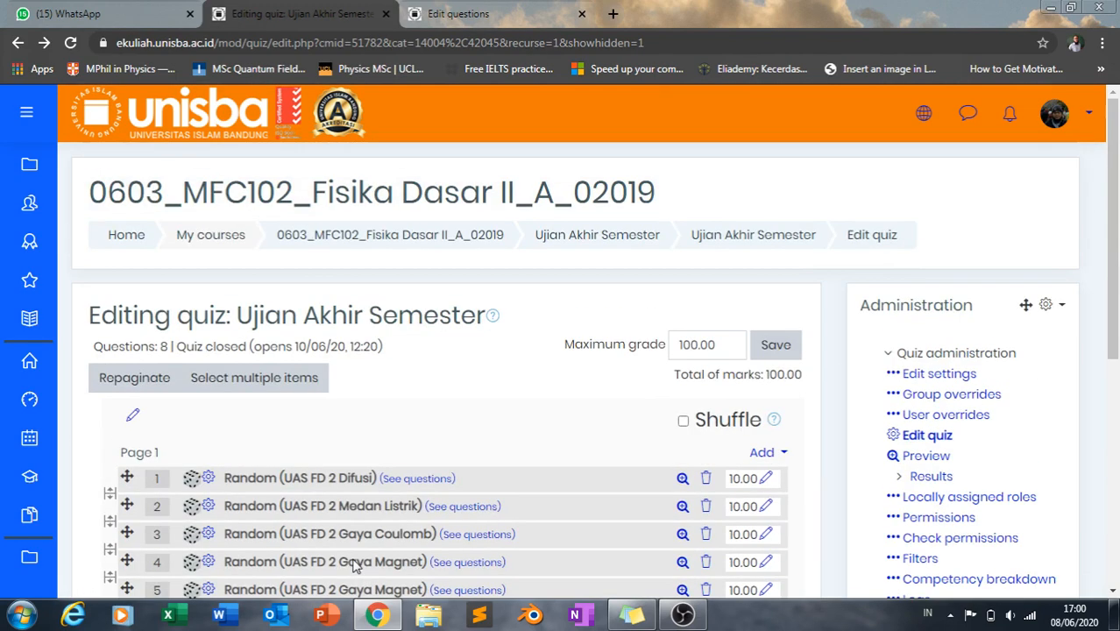
{"action": "left_click", "coordinate": [780, 353]}
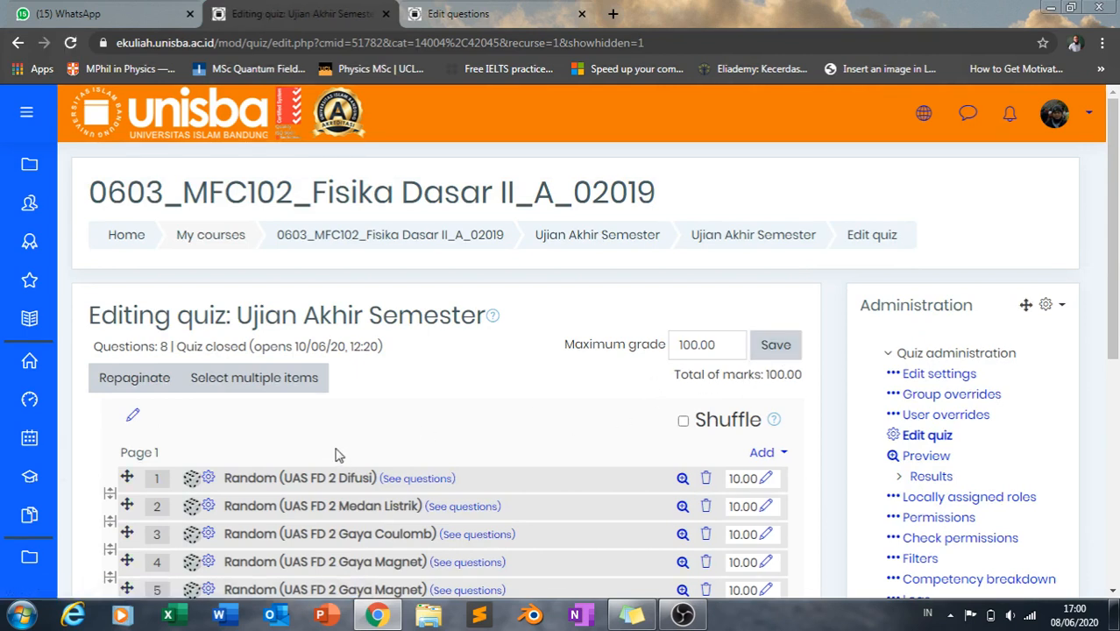
{"action": "left_click", "coordinate": [776, 345]}
Step: Open the Ujian Akhir Semester quiz's main page and review its description, allowed attempts, availability dates and time limit
{"action": "left_click", "coordinate": [771, 235]}
{"action": "scroll", "coordinate": [454, 395], "scroll_direction": "down", "scroll_amount": 2}
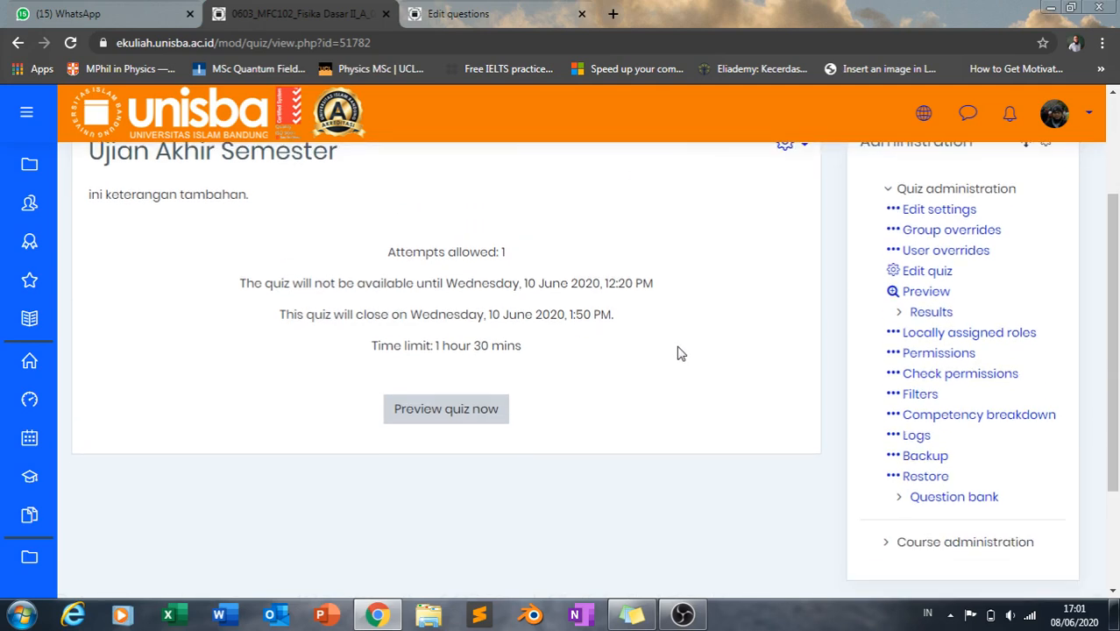
{"action": "scroll", "coordinate": [679, 353], "scroll_direction": "up", "scroll_amount": 2}
{"action": "scroll", "coordinate": [685, 355], "scroll_direction": "down", "scroll_amount": 2}
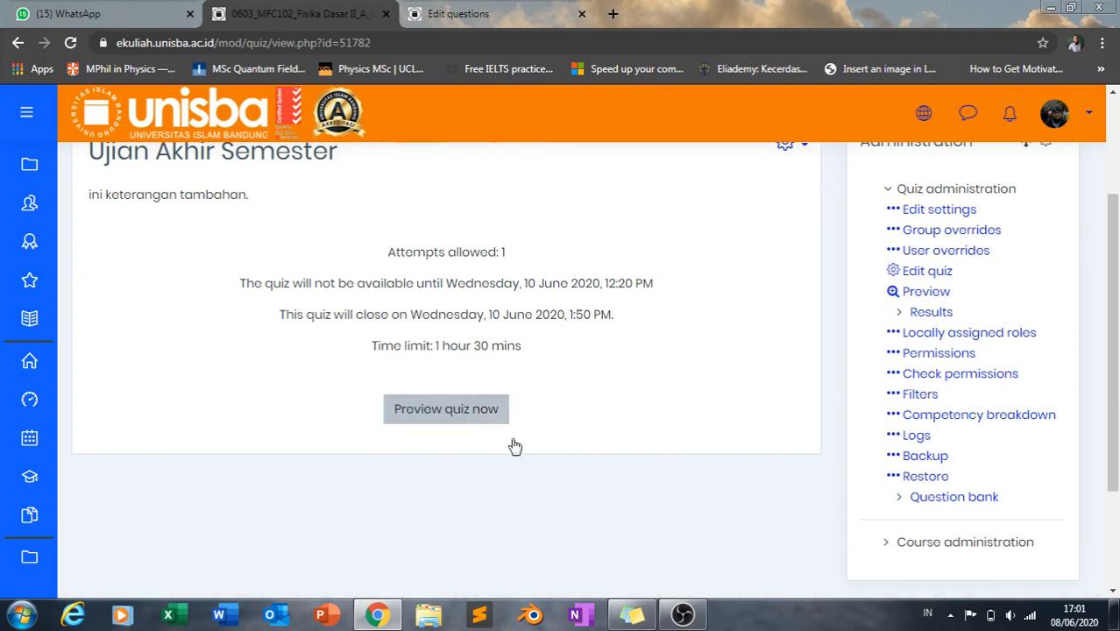
{"action": "scroll", "coordinate": [736, 477], "scroll_direction": "up", "scroll_amount": 3}
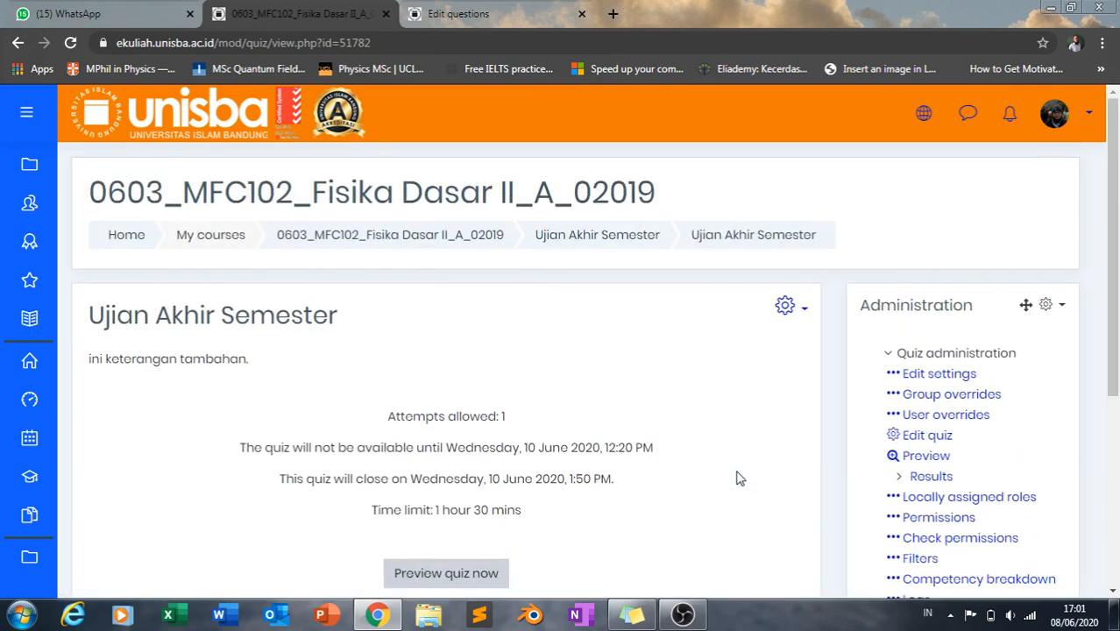
{"action": "scroll", "coordinate": [736, 477], "scroll_direction": "down", "scroll_amount": 2}
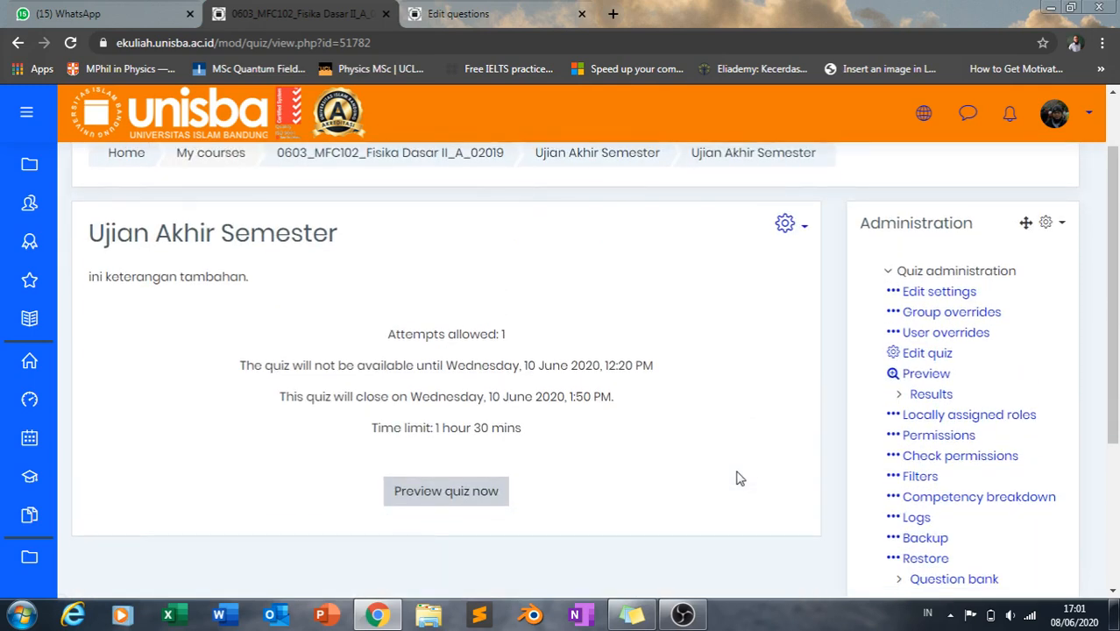